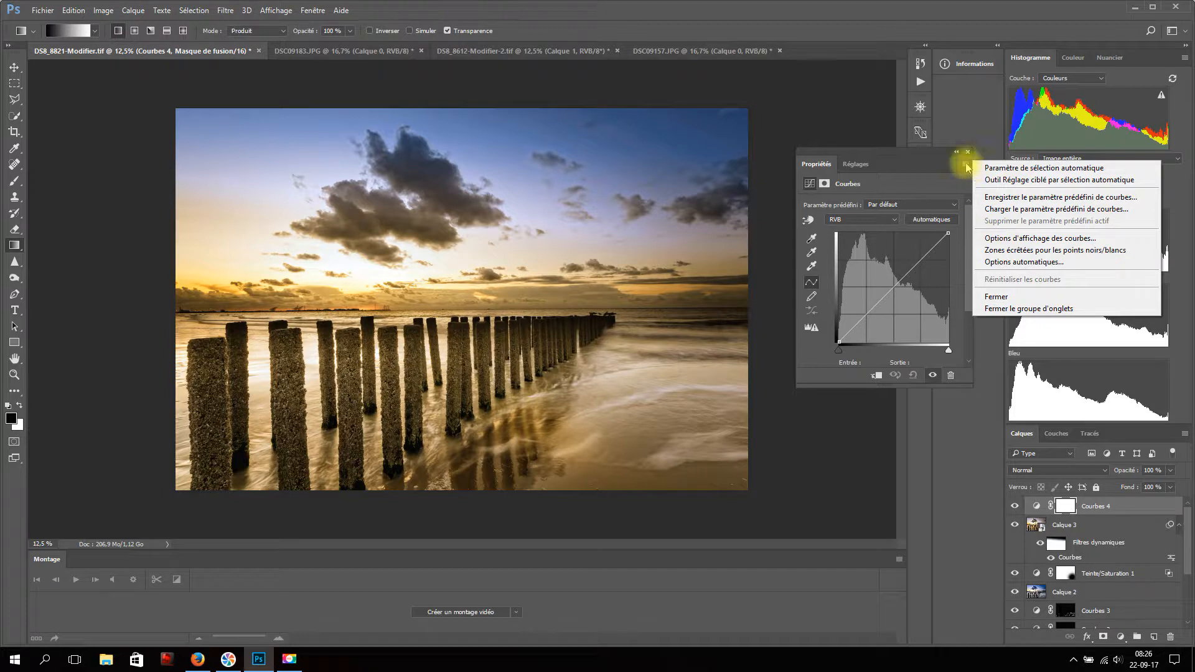
Step: Try the monochrome and per-channel algorithms on Courbes 4, and apply Rechercher les couleurs claires et foncées with Magnétisme des tons moyens neutres
click(1043, 261)
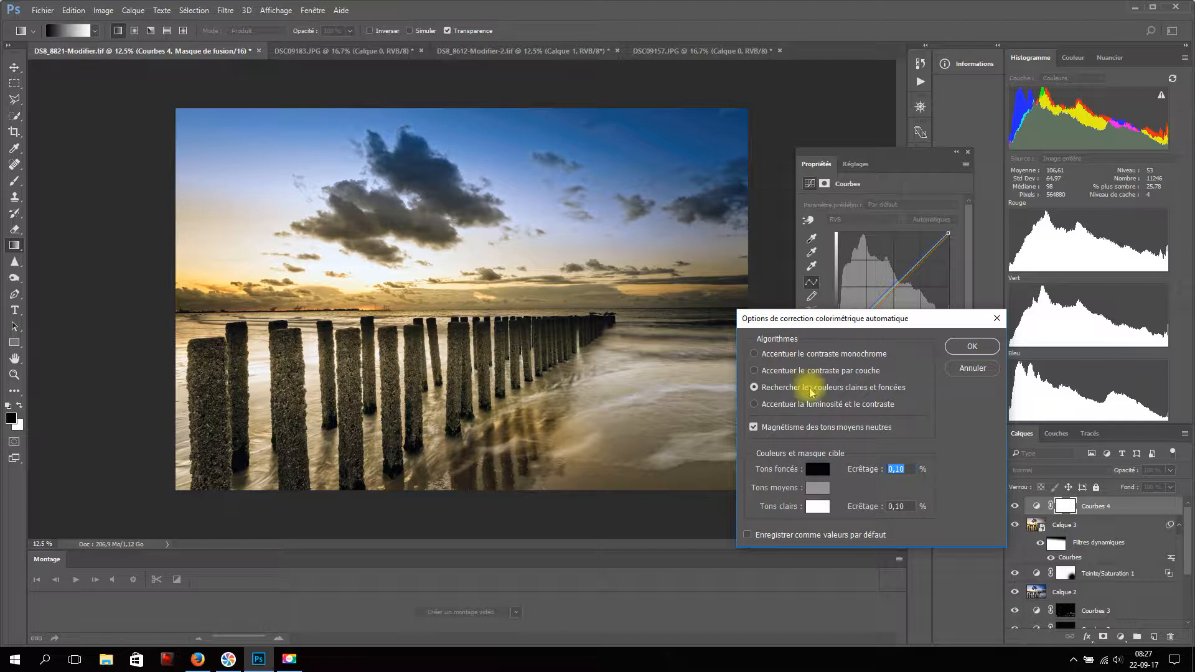
click(754, 355)
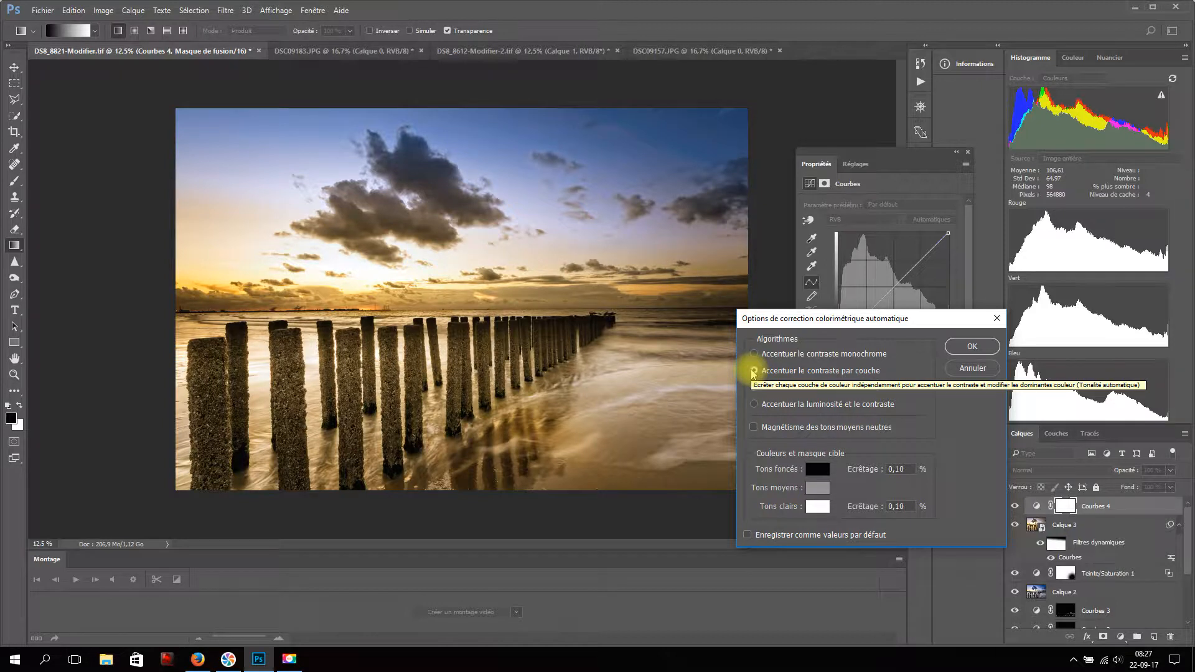
click(753, 372)
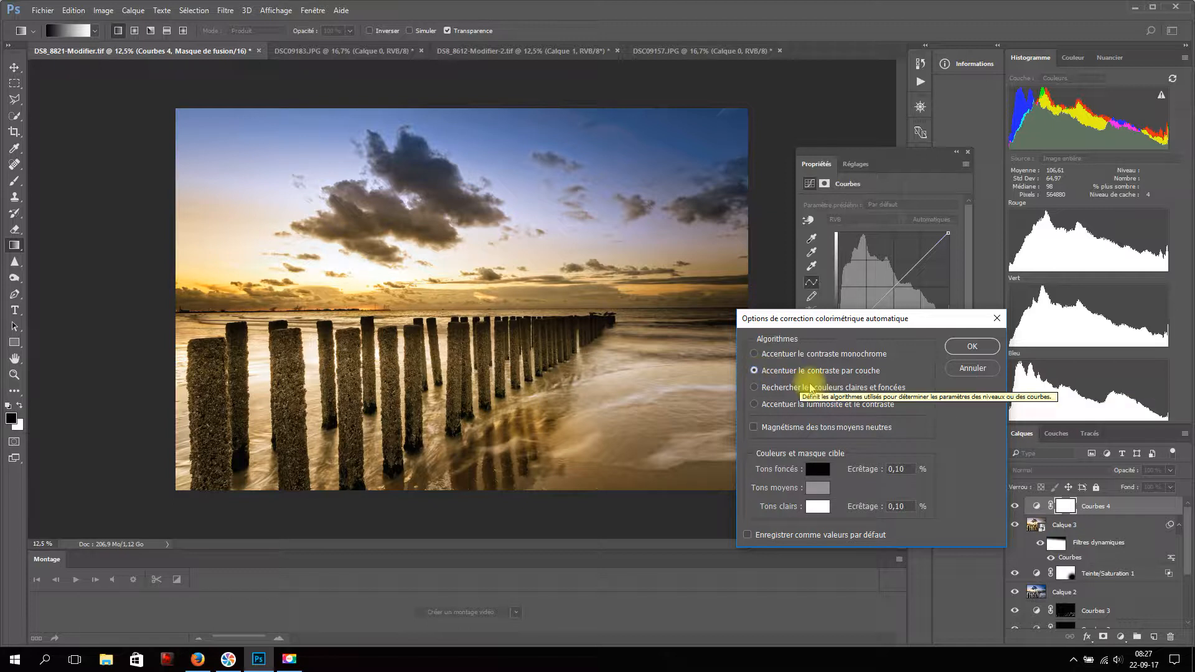
click(758, 390)
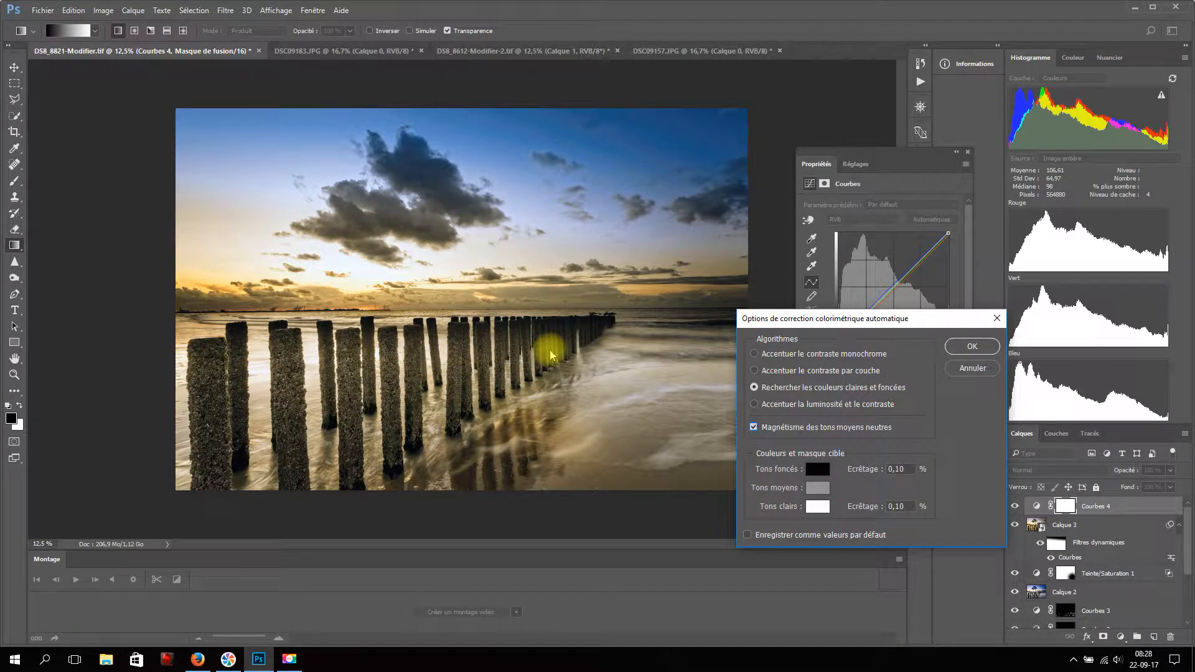
click(970, 359)
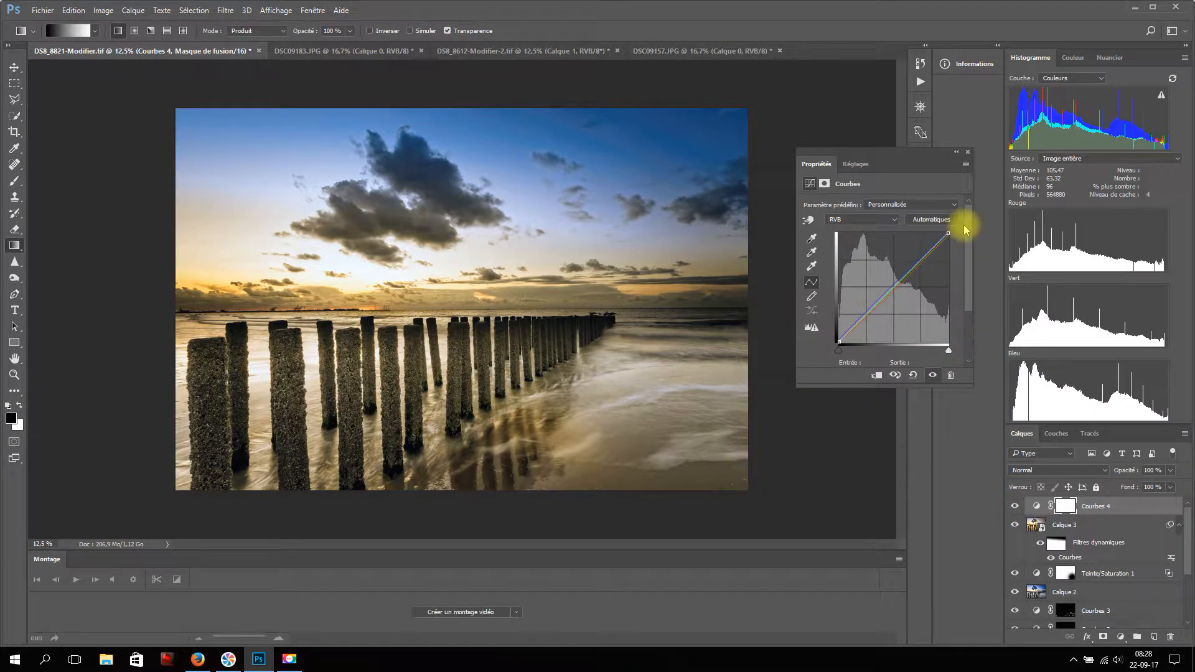
click(968, 152)
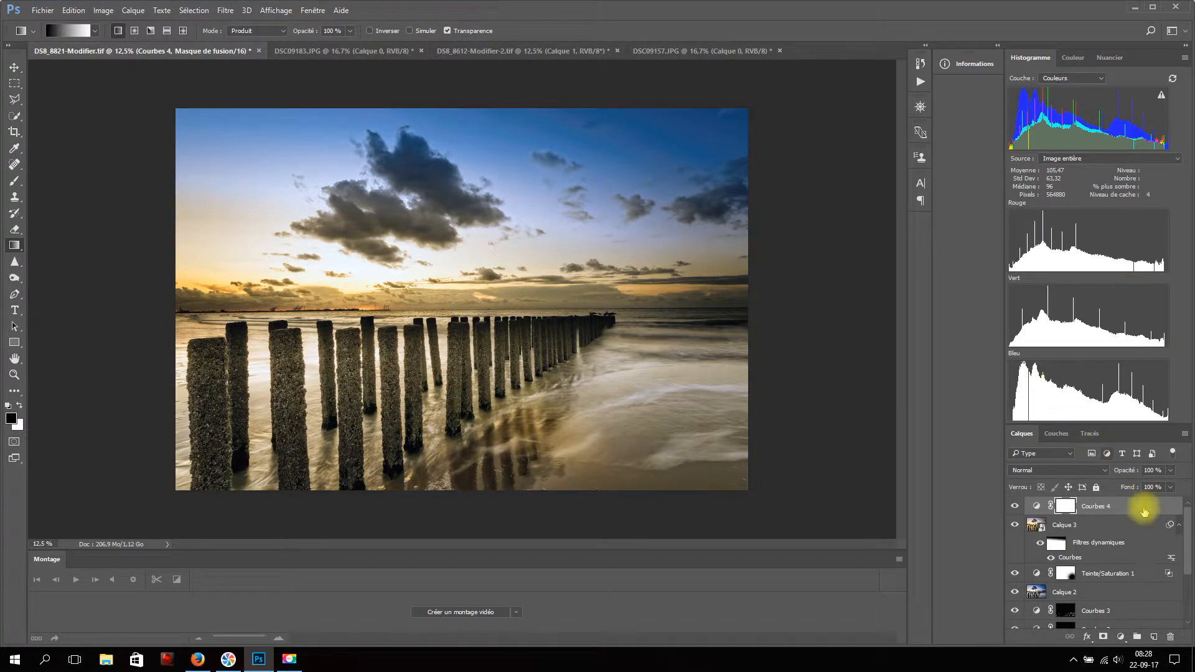
Step: Add a Curves adjustment layer above Courbes 4 and preview its automatic color correction options without applying them
click(1115, 526)
click(1110, 509)
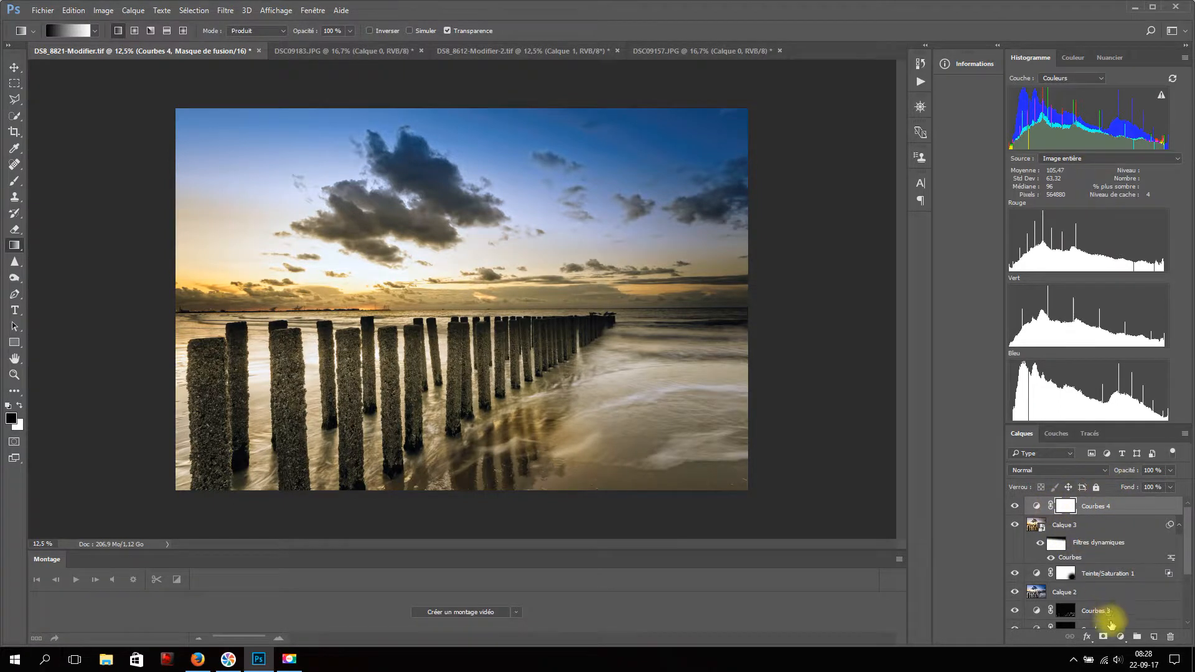
click(1120, 636)
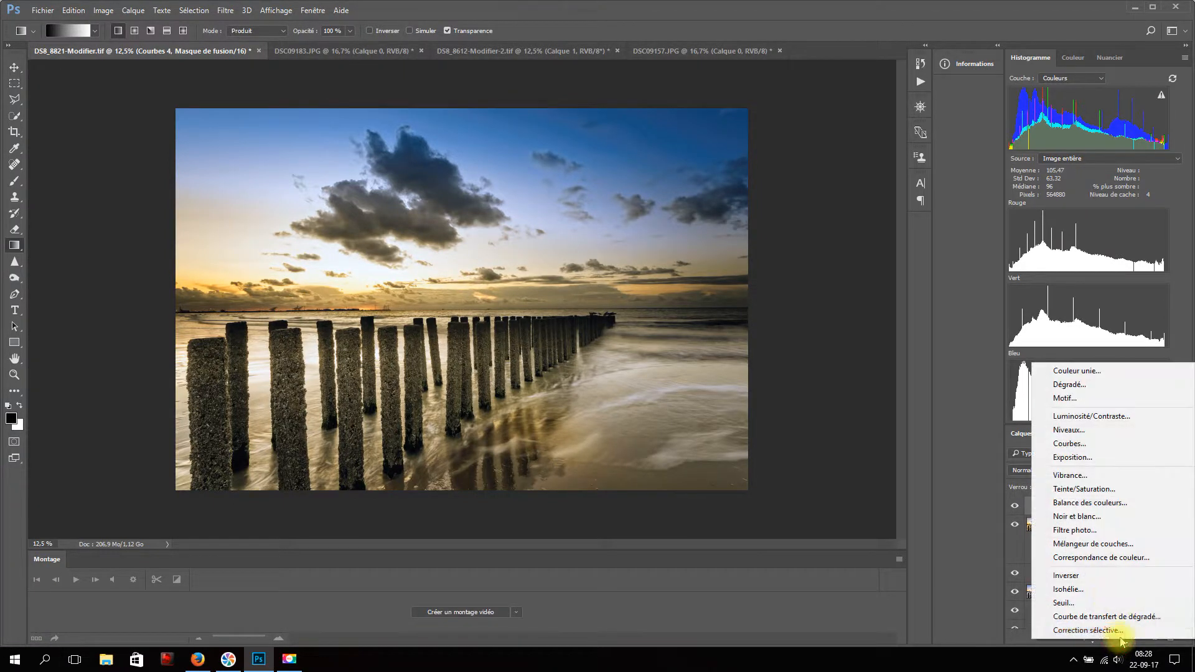
click(1066, 444)
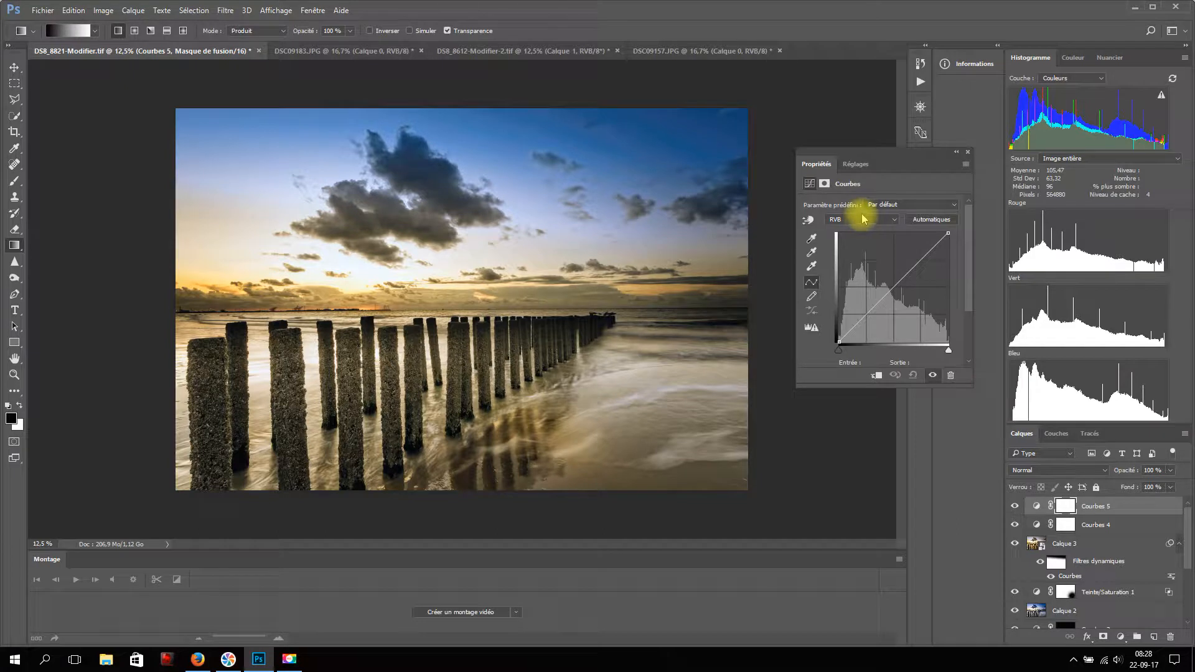
click(965, 163)
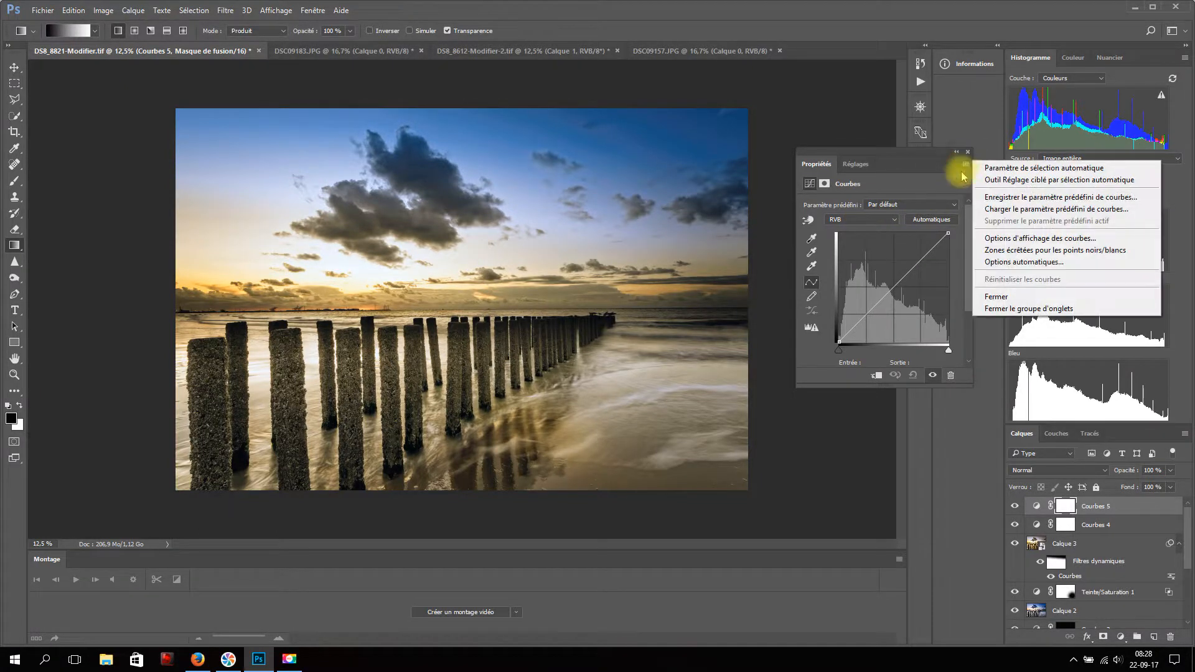
click(1036, 261)
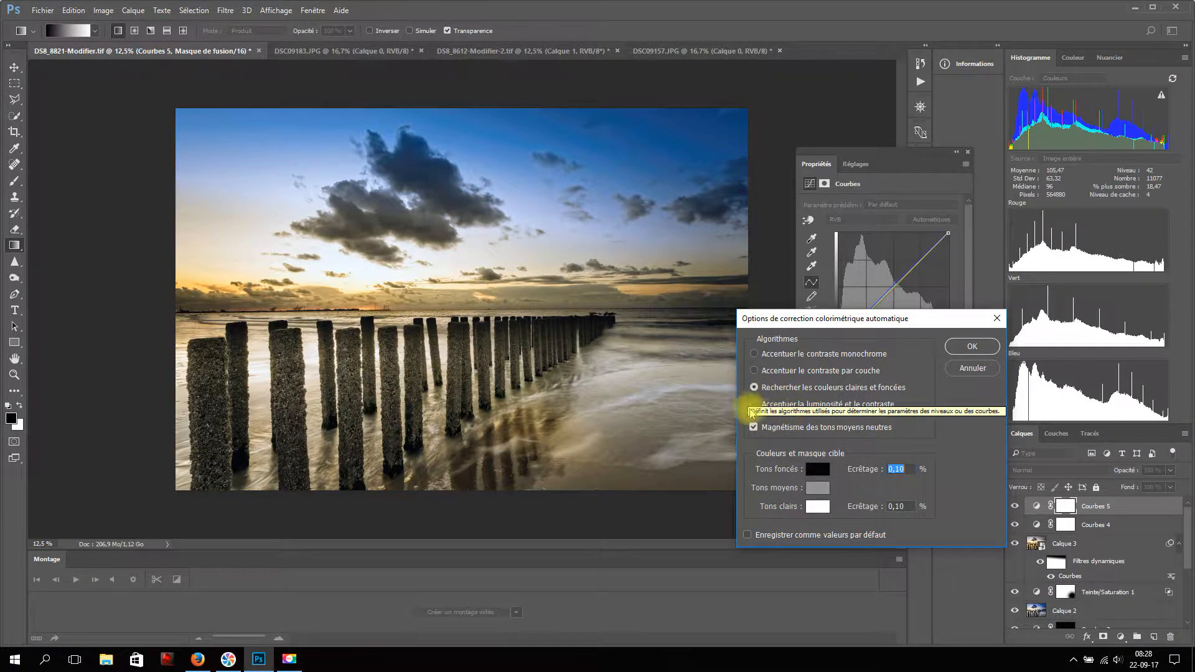
click(956, 367)
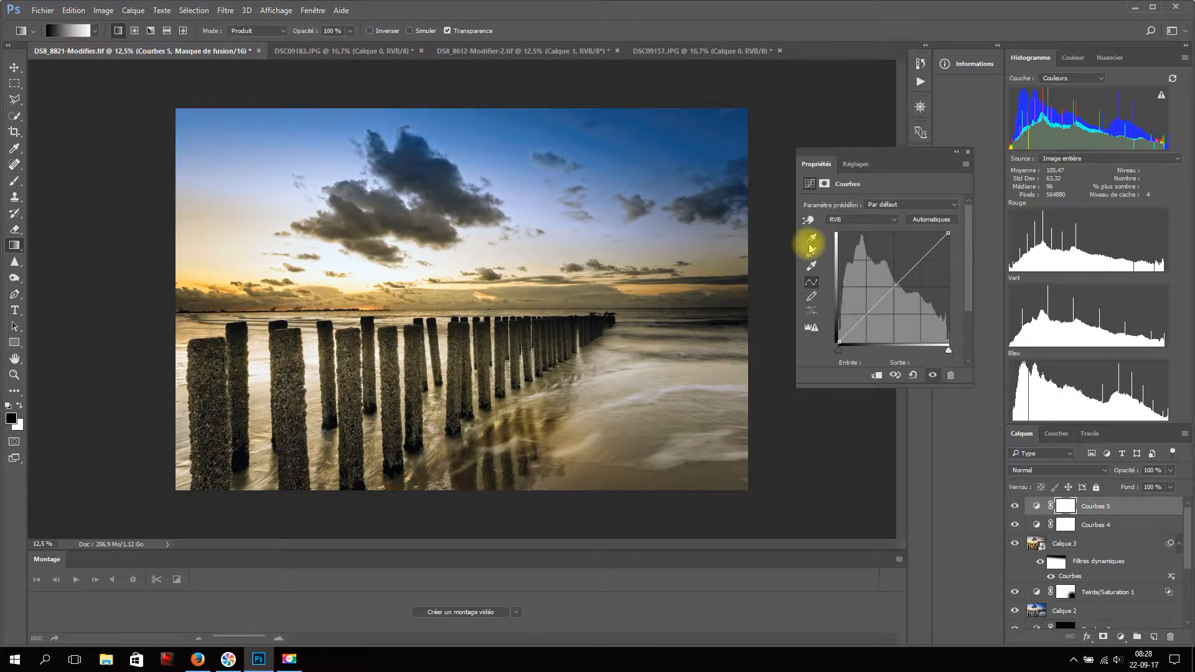
Step: Add a Curves adjustment layer to DSC09157.JPG and preview its automatic color correction options without applying them
click(714, 50)
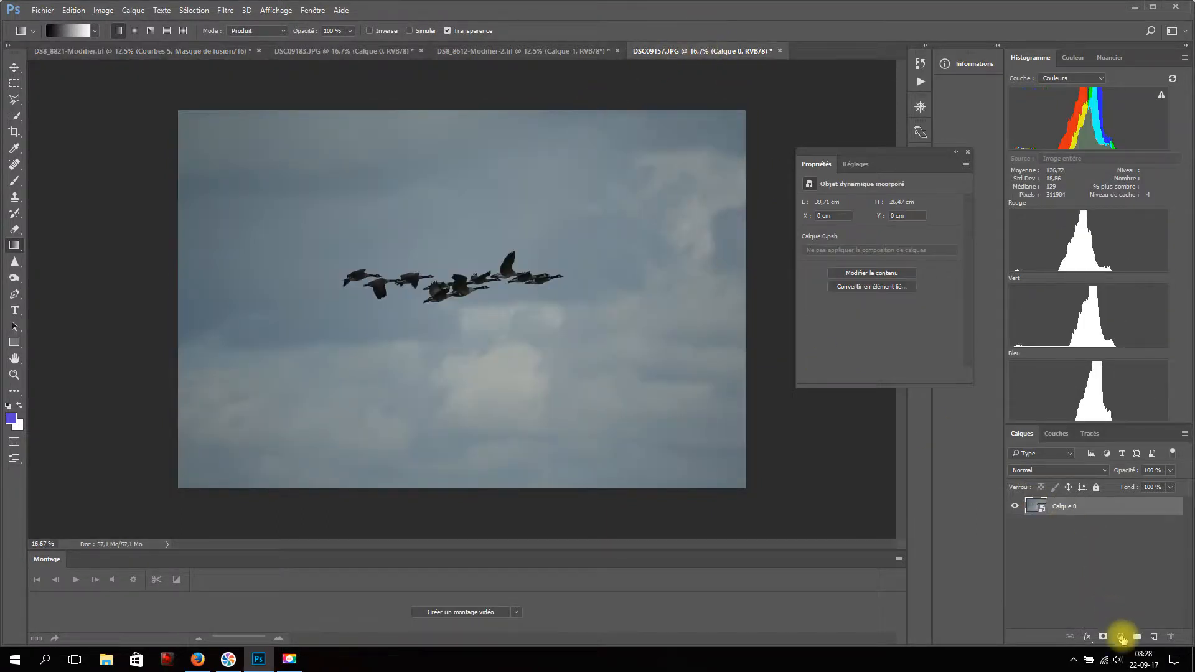
click(1120, 638)
click(1105, 449)
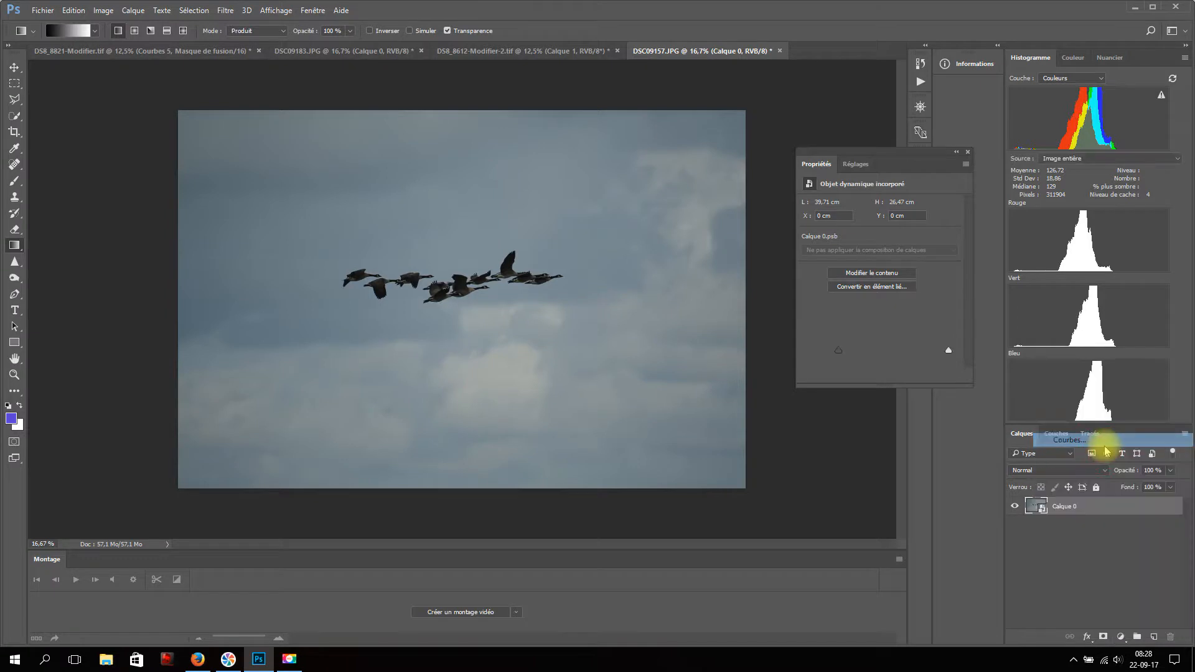
click(968, 168)
click(1008, 263)
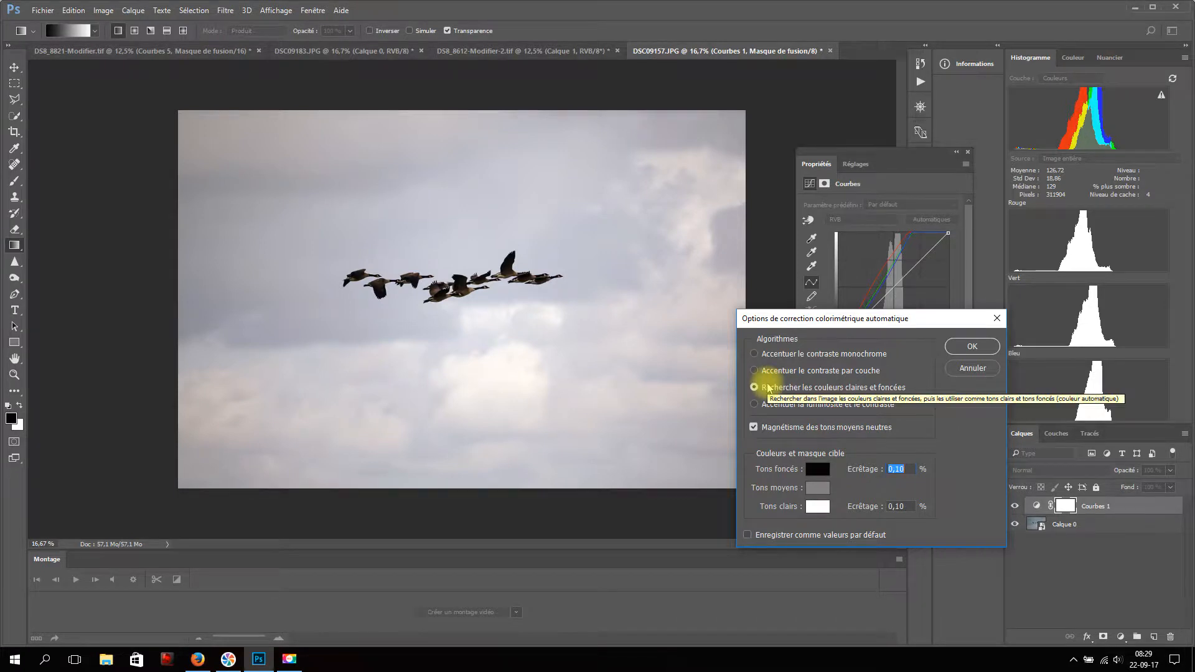
click(972, 369)
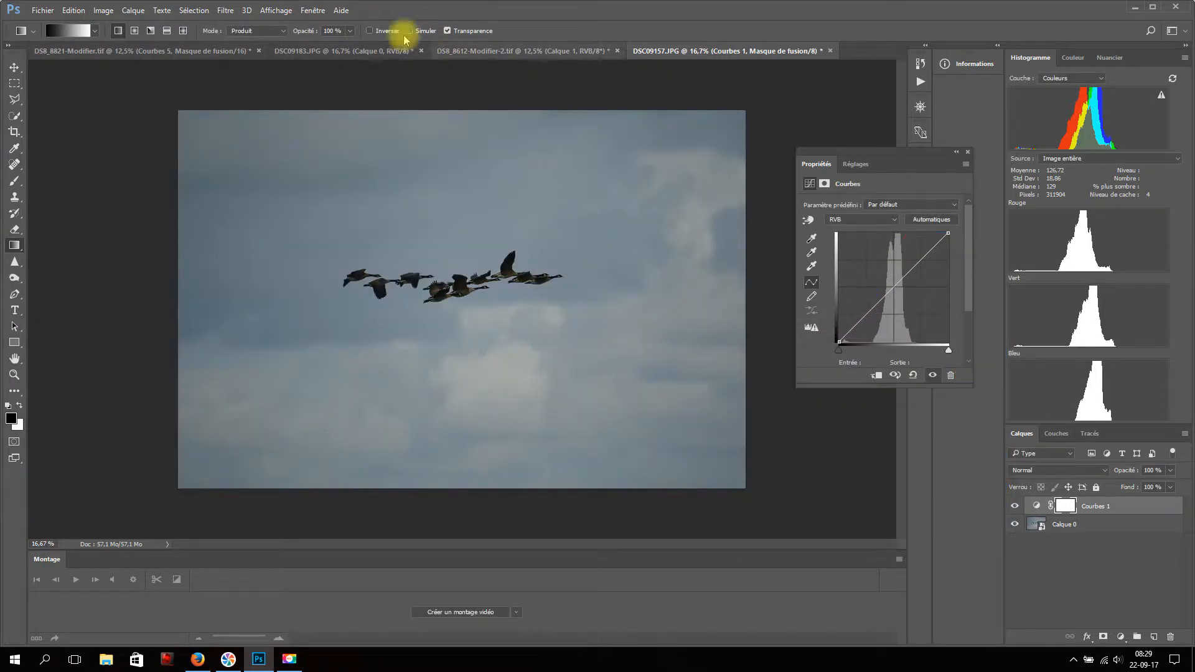
Step: Return to the DS8_8821-Modifier.tif document and delete the Courbes 4 and Courbes 5 adjustment layers
click(217, 52)
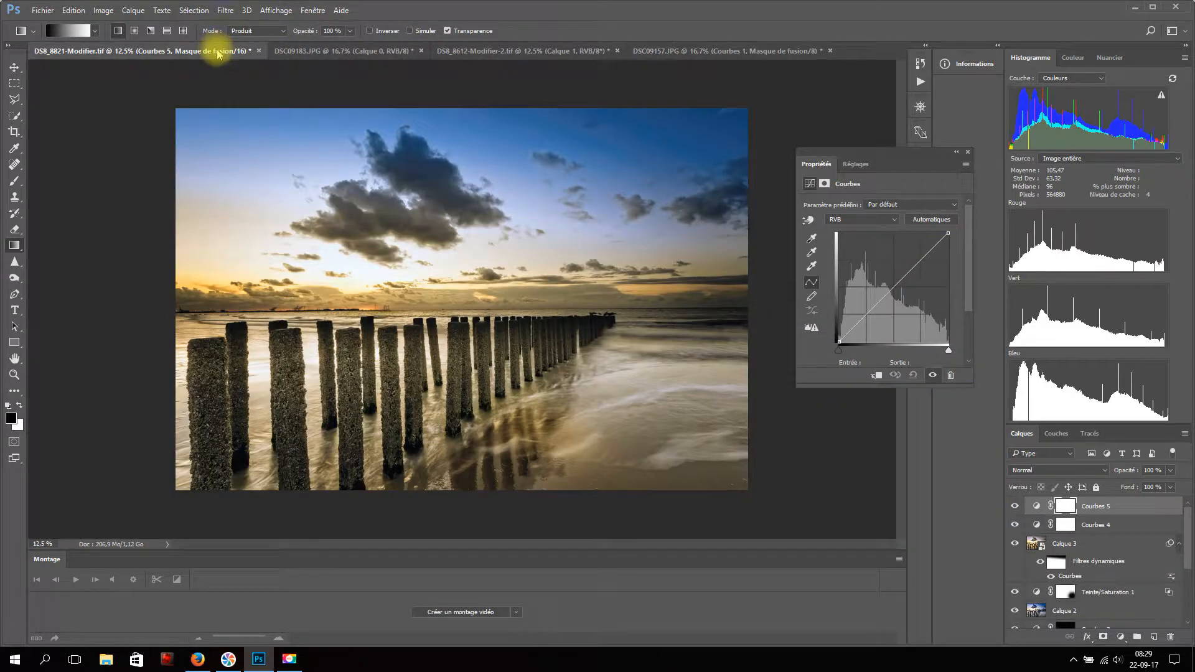
drag(1157, 530, 1165, 648)
drag(1141, 515, 1169, 635)
Step: Add a new Curves adjustment layer above Calque 3 and open its automatic color correction options
click(1121, 637)
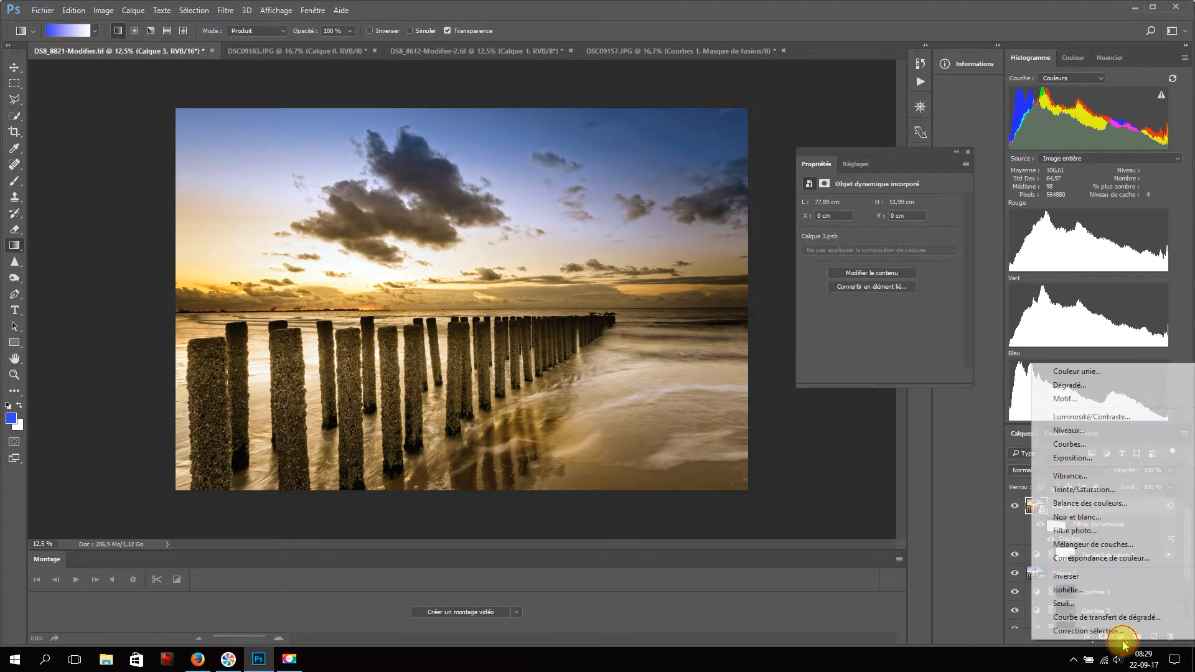
click(1113, 445)
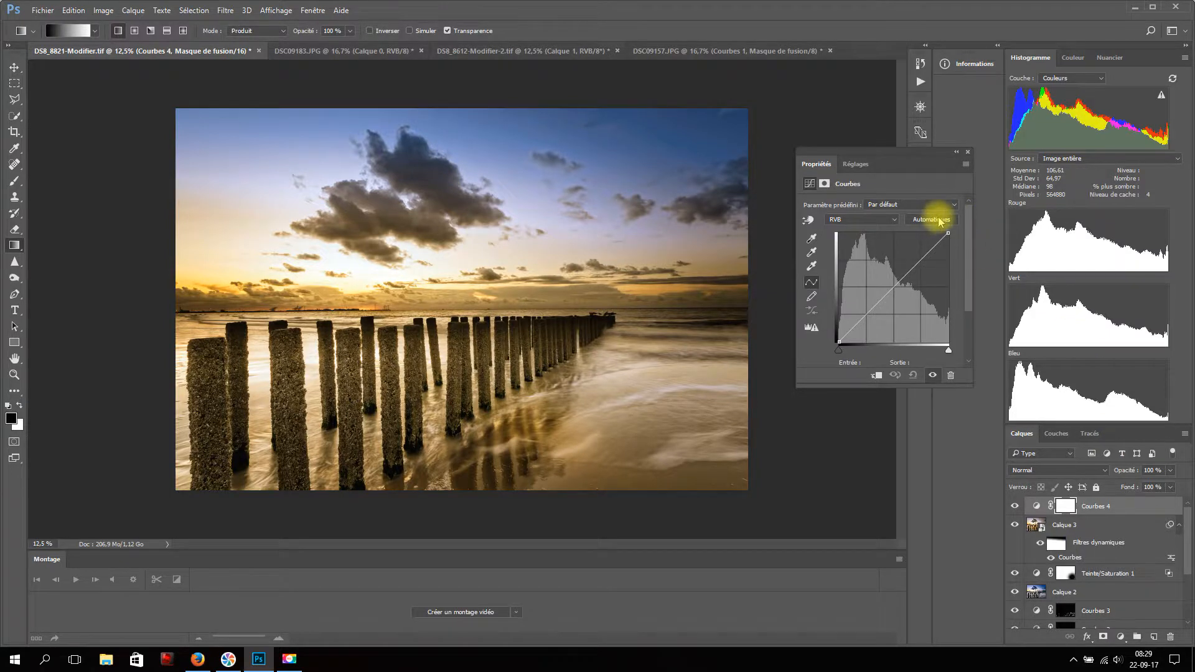
click(965, 164)
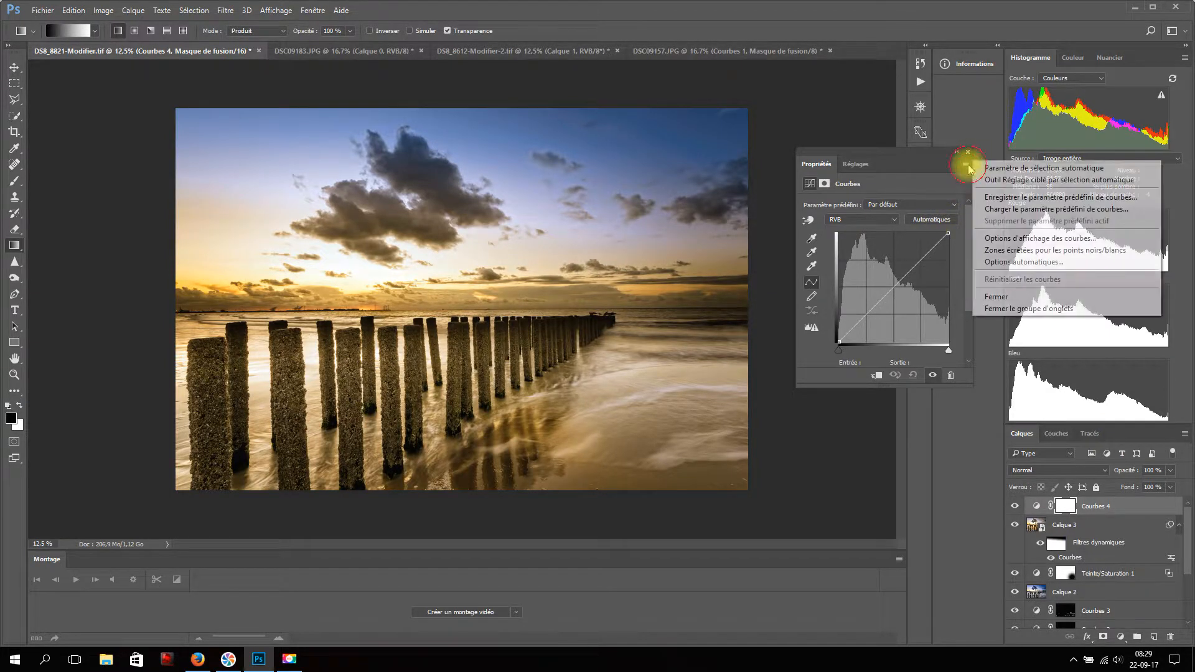
click(999, 264)
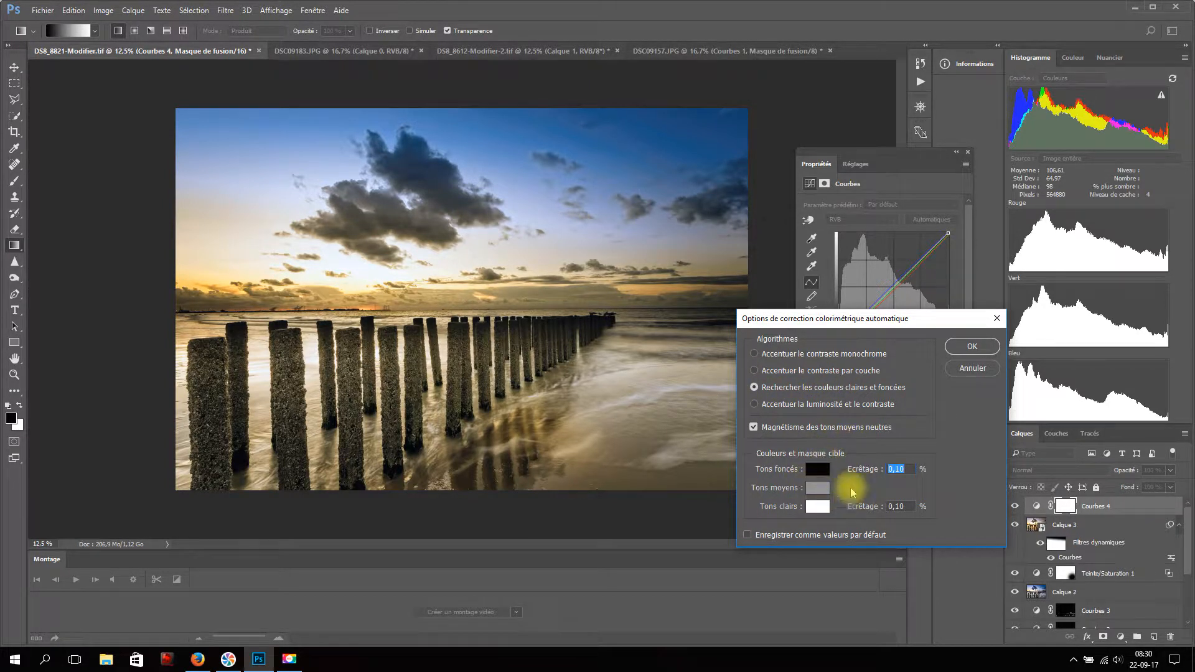
Step: Set the target shadow color (Tons foncés) to the dark blue 120d2c
click(818, 471)
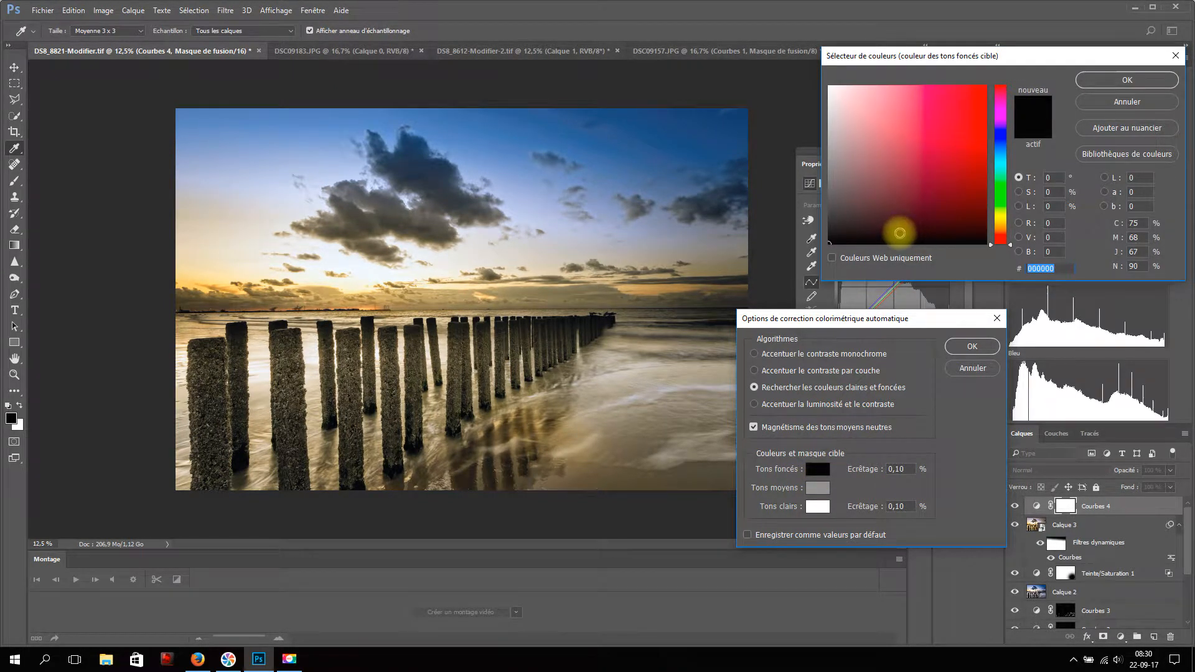
click(1004, 136)
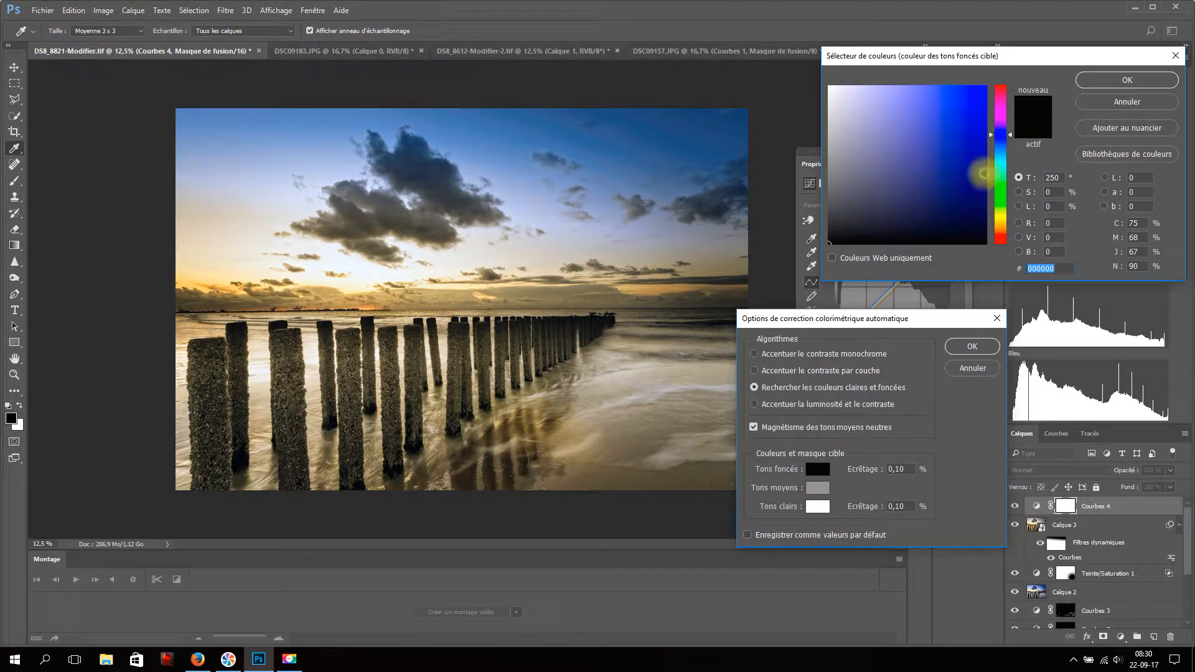
click(917, 230)
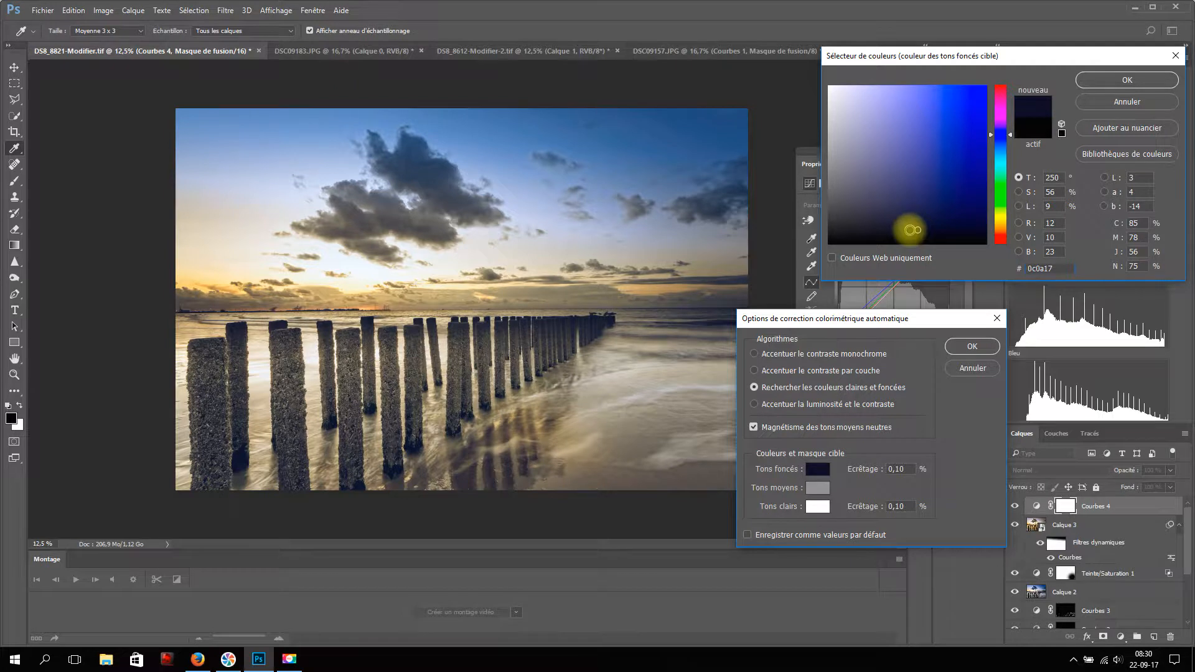
drag(909, 231, 940, 216)
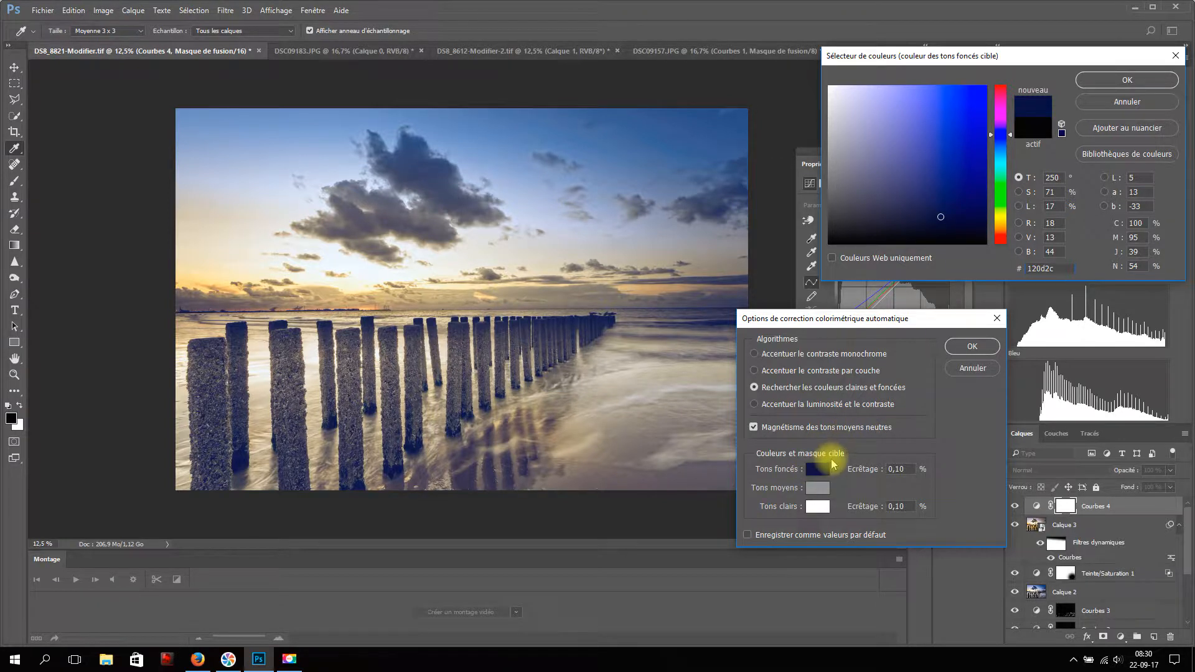
click(1098, 86)
Step: Set the target highlight color (Tons clairs) to the pale yellow fcf8bf, and cancel the automatic color correction options
click(817, 506)
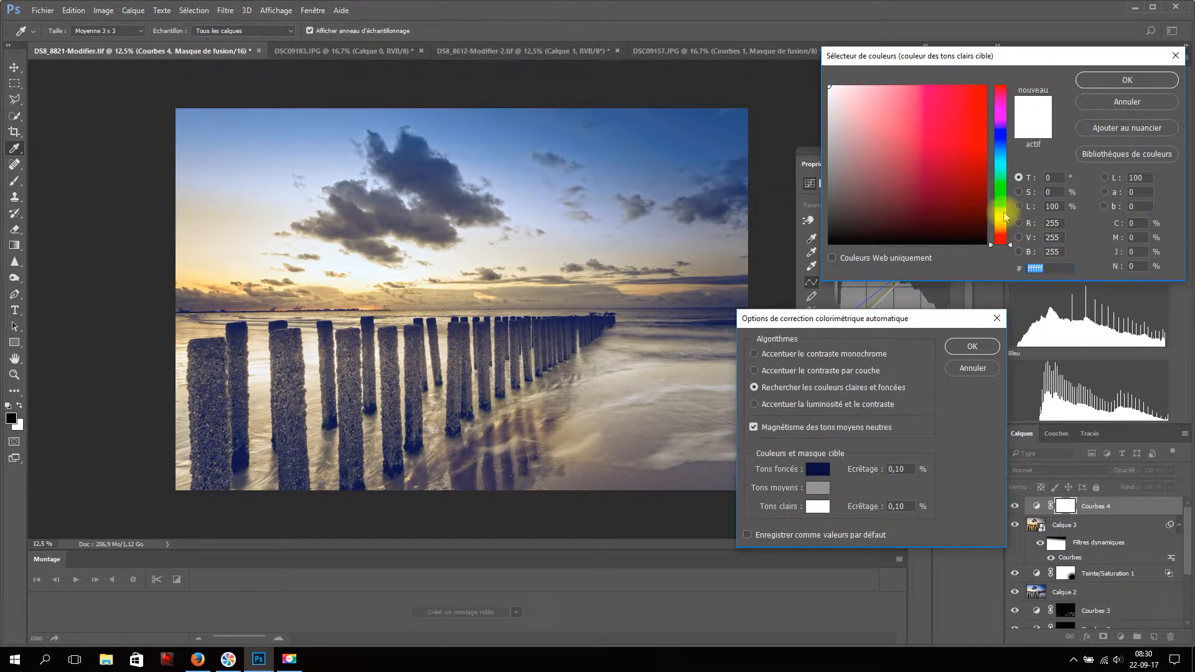
click(1006, 218)
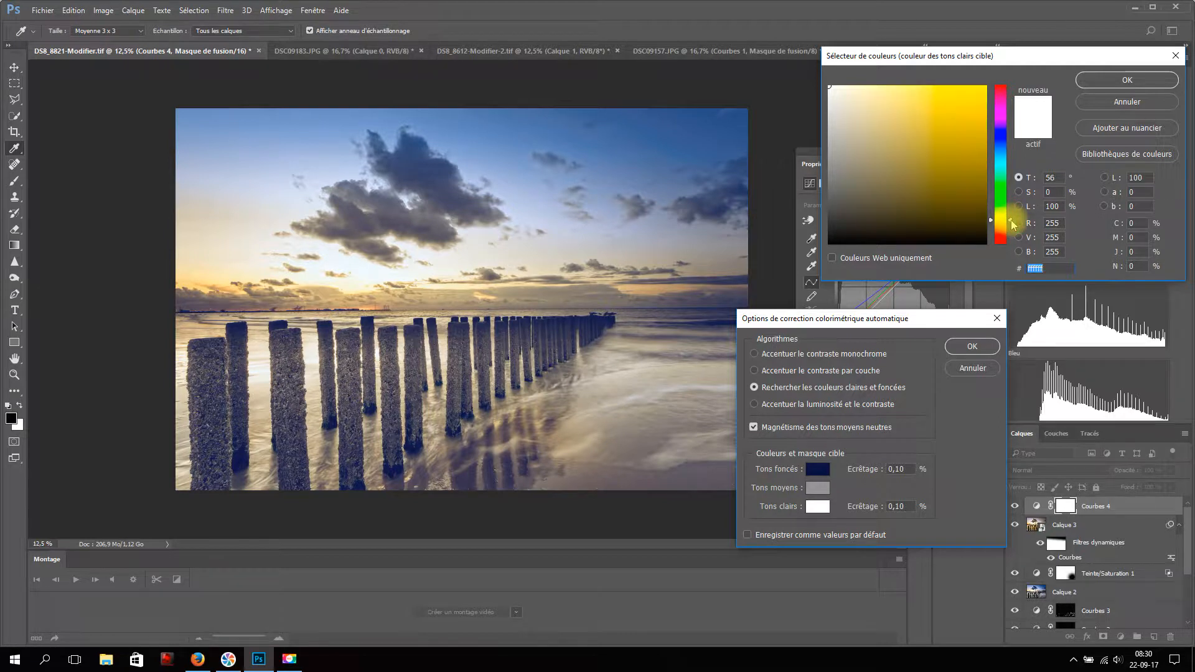
click(866, 88)
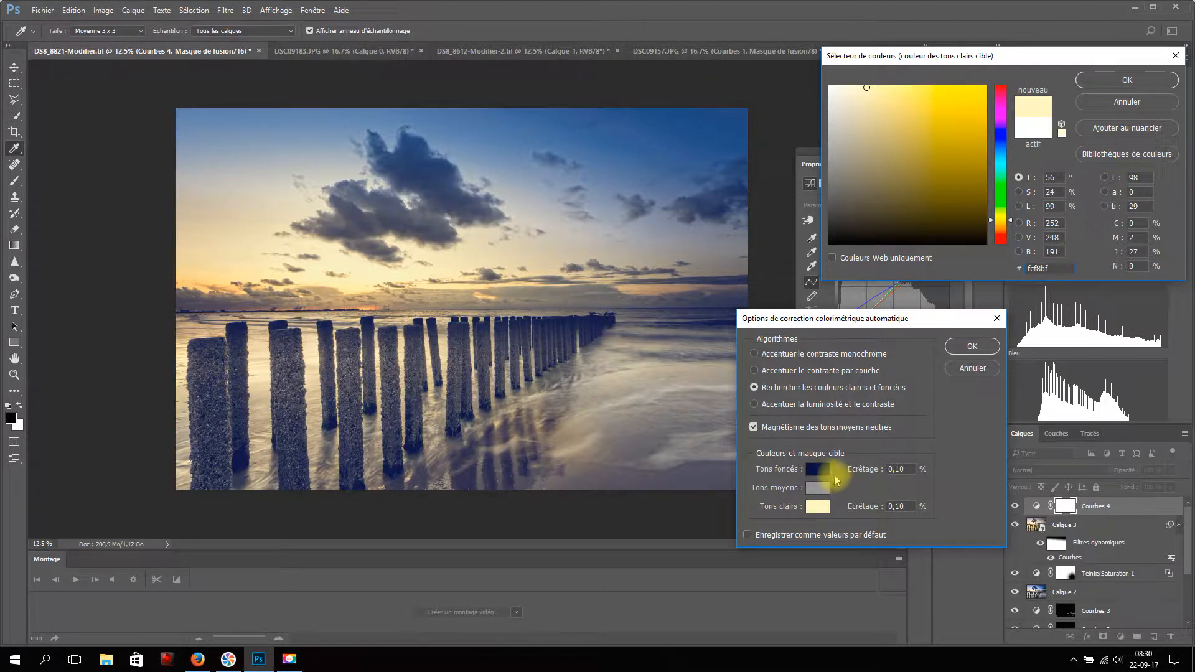
click(962, 371)
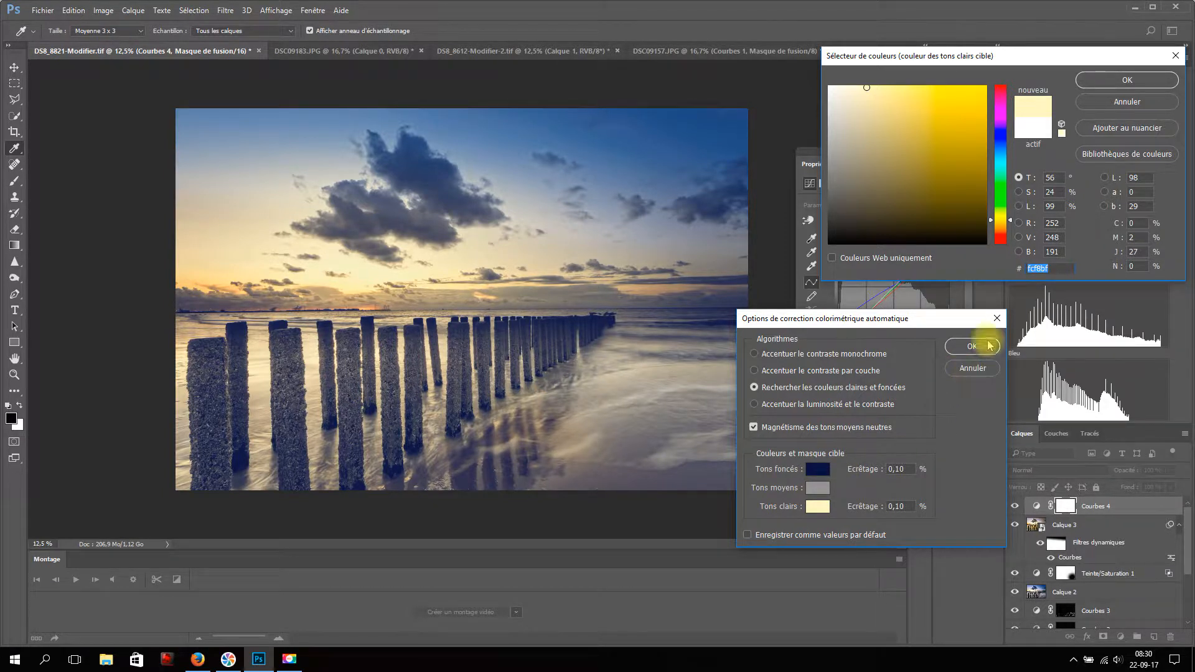
click(1129, 82)
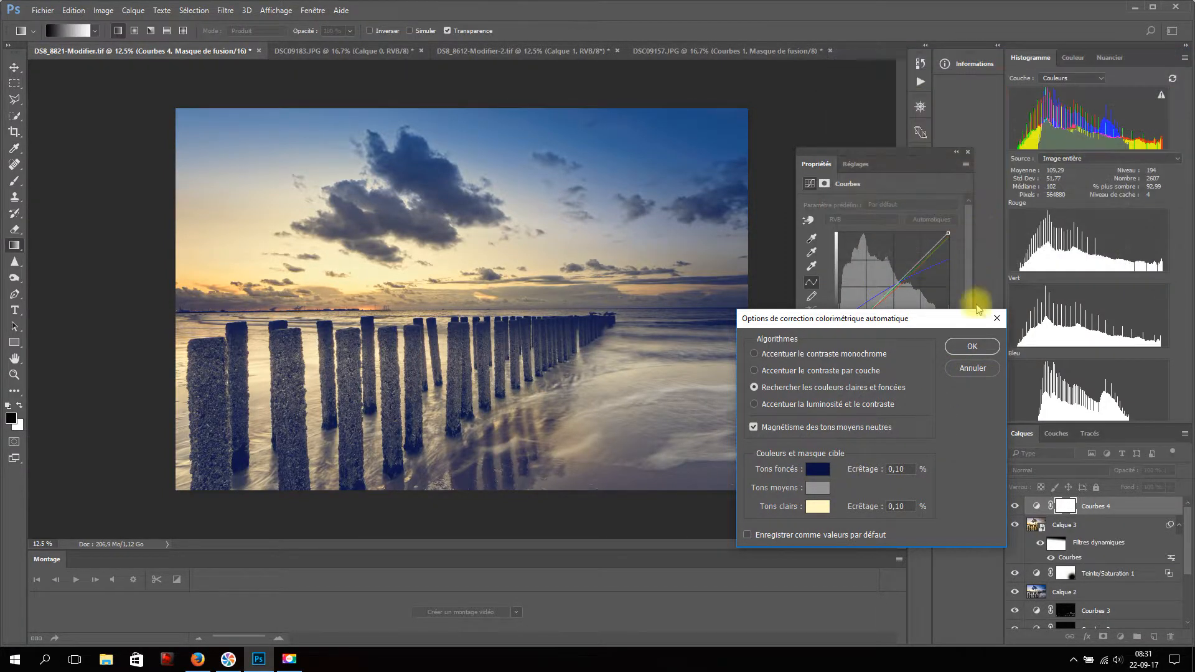
click(967, 369)
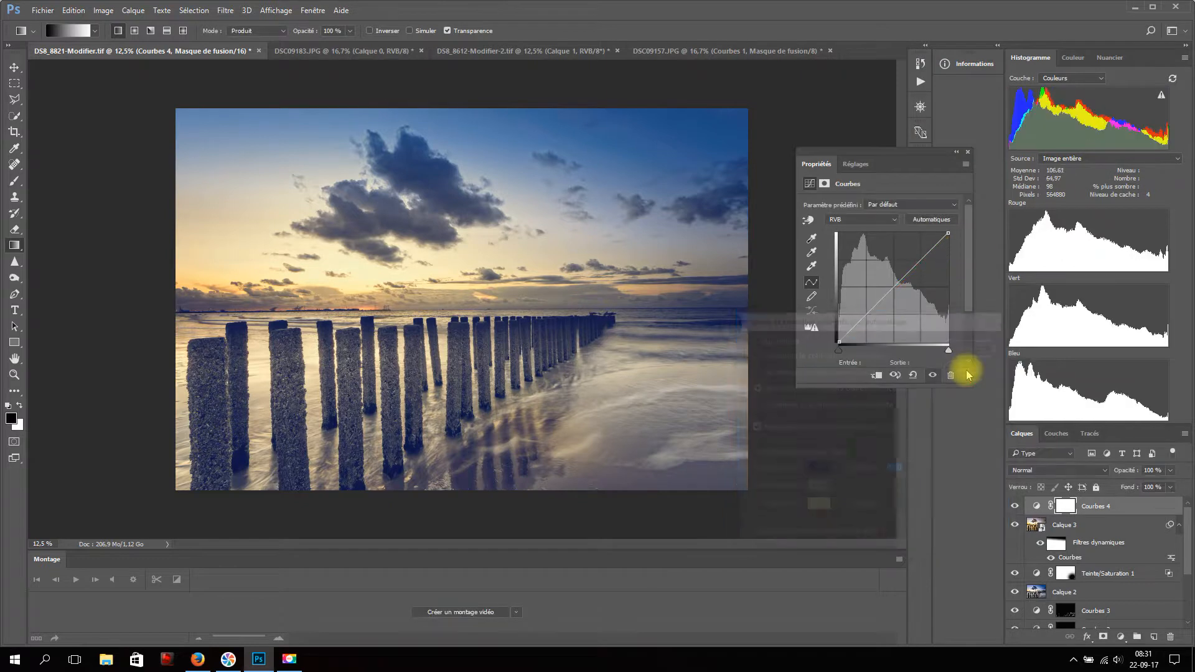
Step: Add another Curves adjustment layer above Courbes 4 and open its automatic color correction options
click(1120, 637)
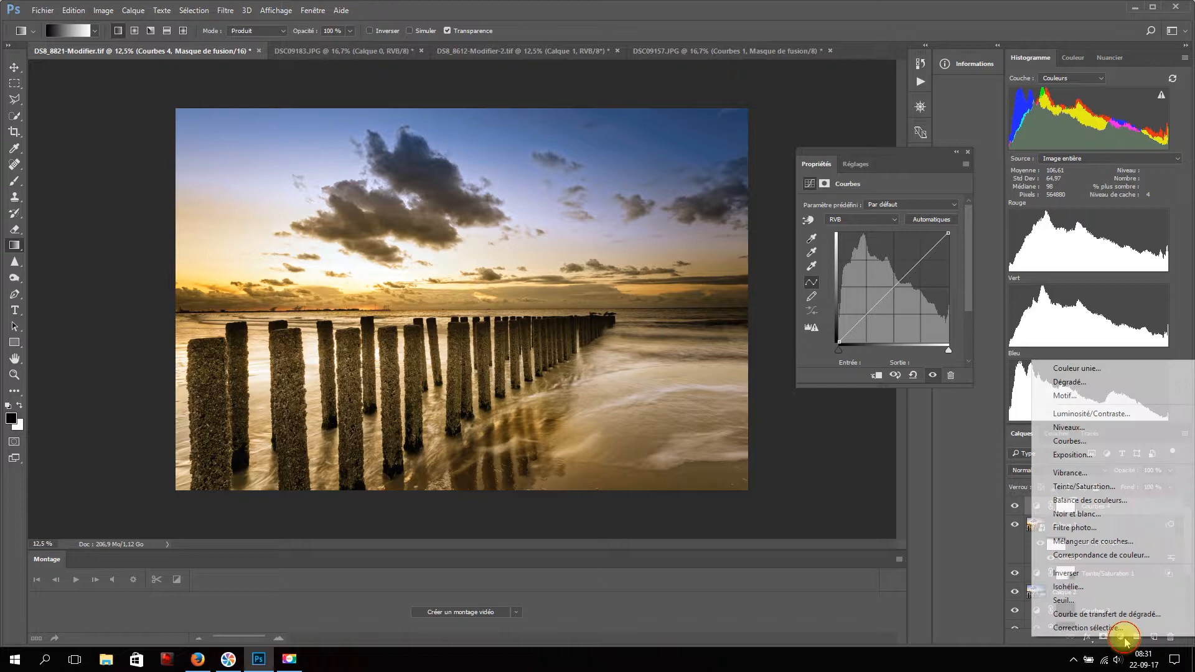
click(1089, 443)
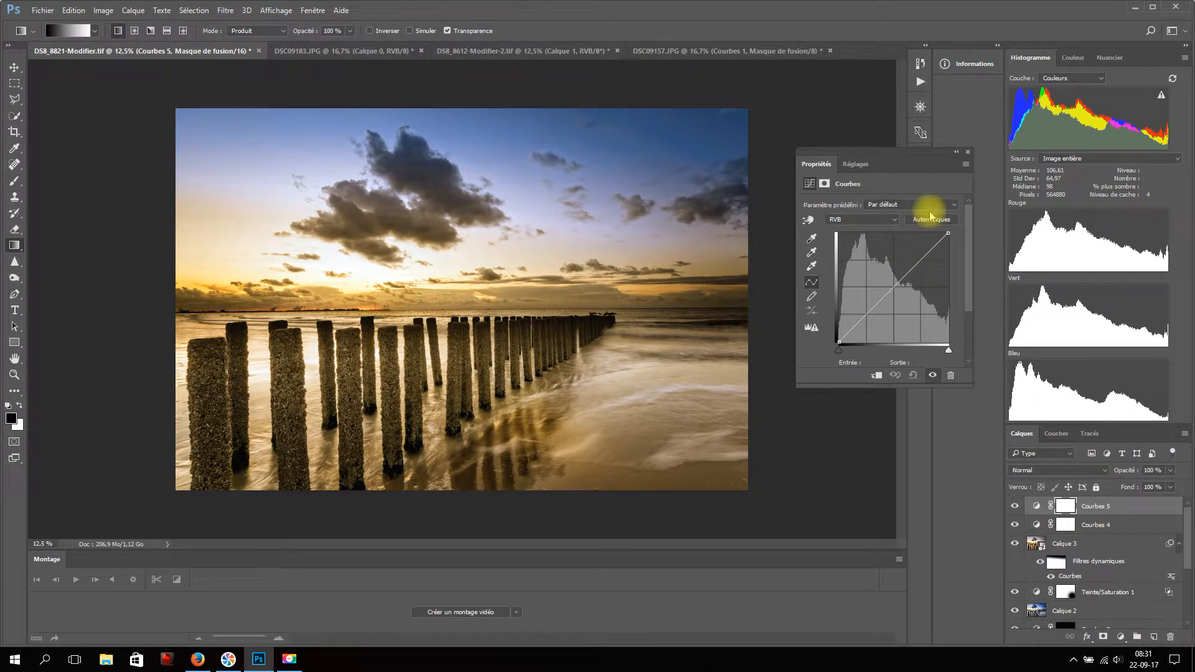
click(965, 164)
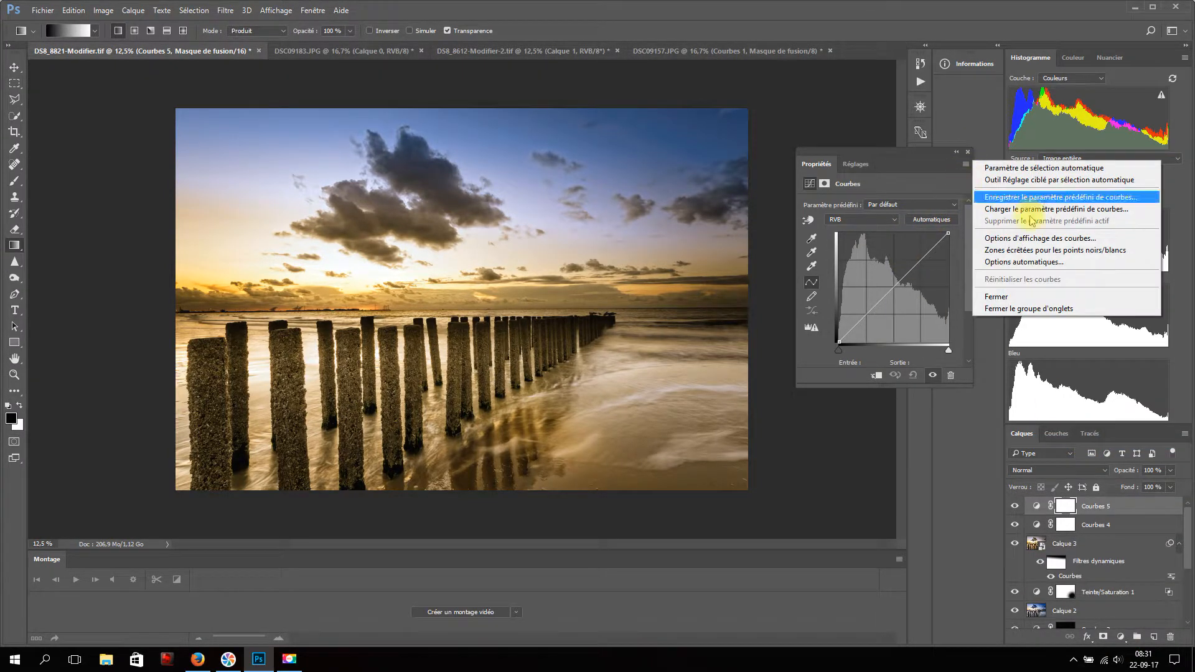
click(1034, 262)
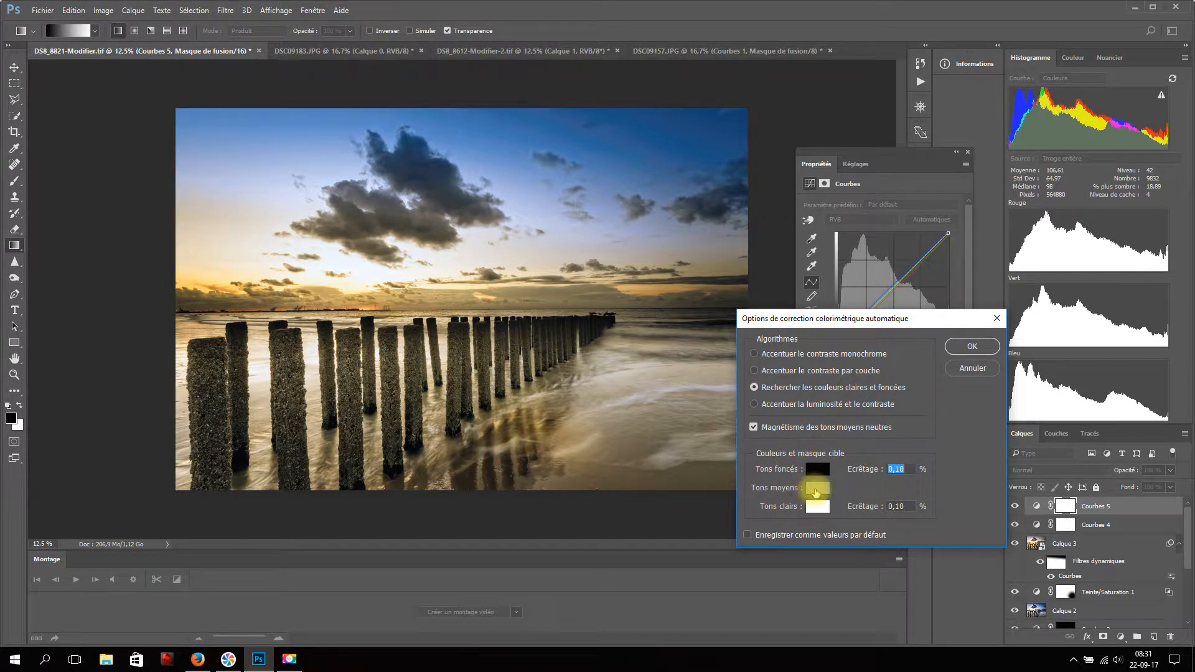
Step: Set the target midtone color (Tons moyens) to the warm brown 7f725d and apply the correction without saving the target colors as defaults
click(816, 489)
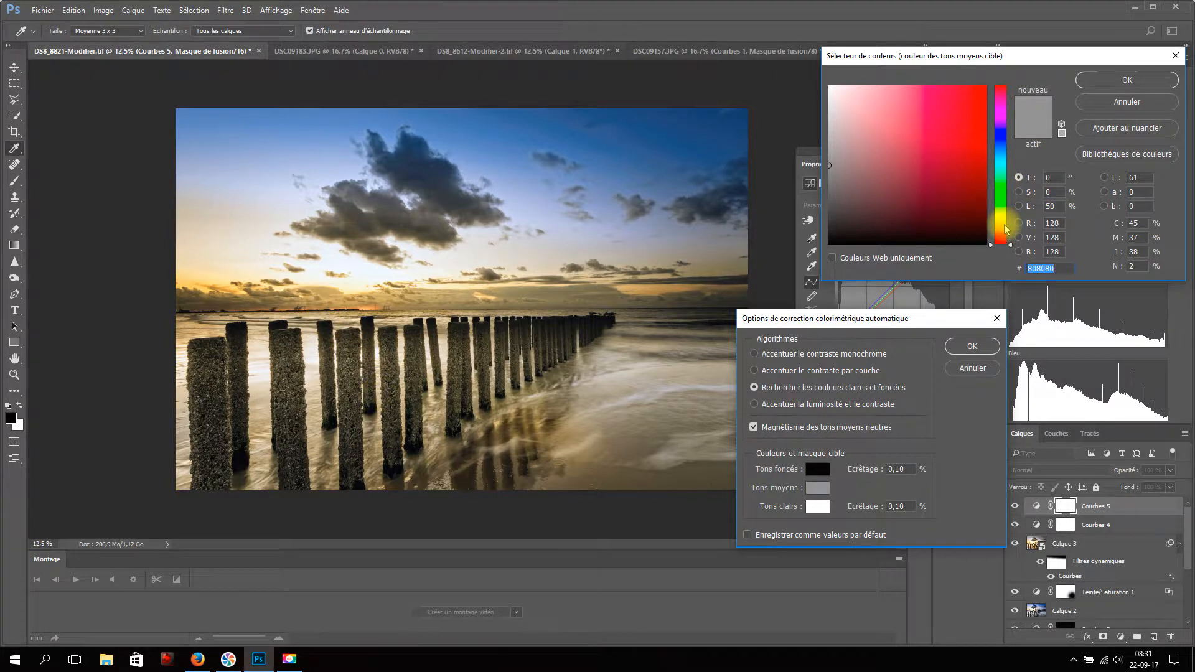
click(1004, 224)
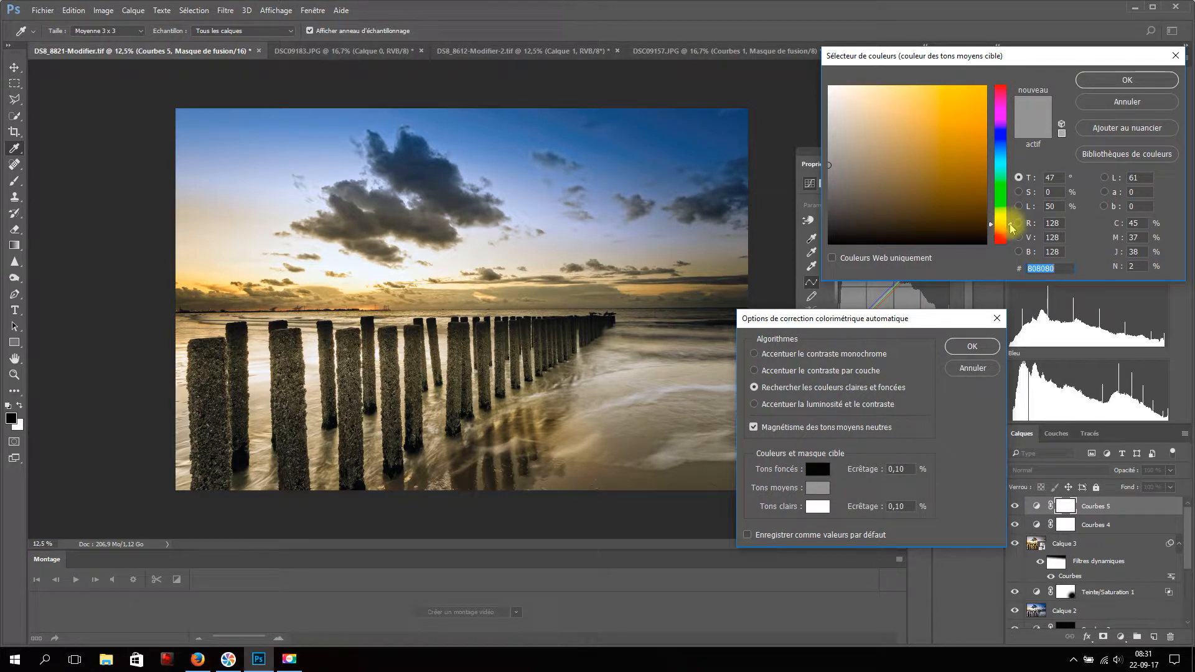
drag(1011, 223, 1010, 228)
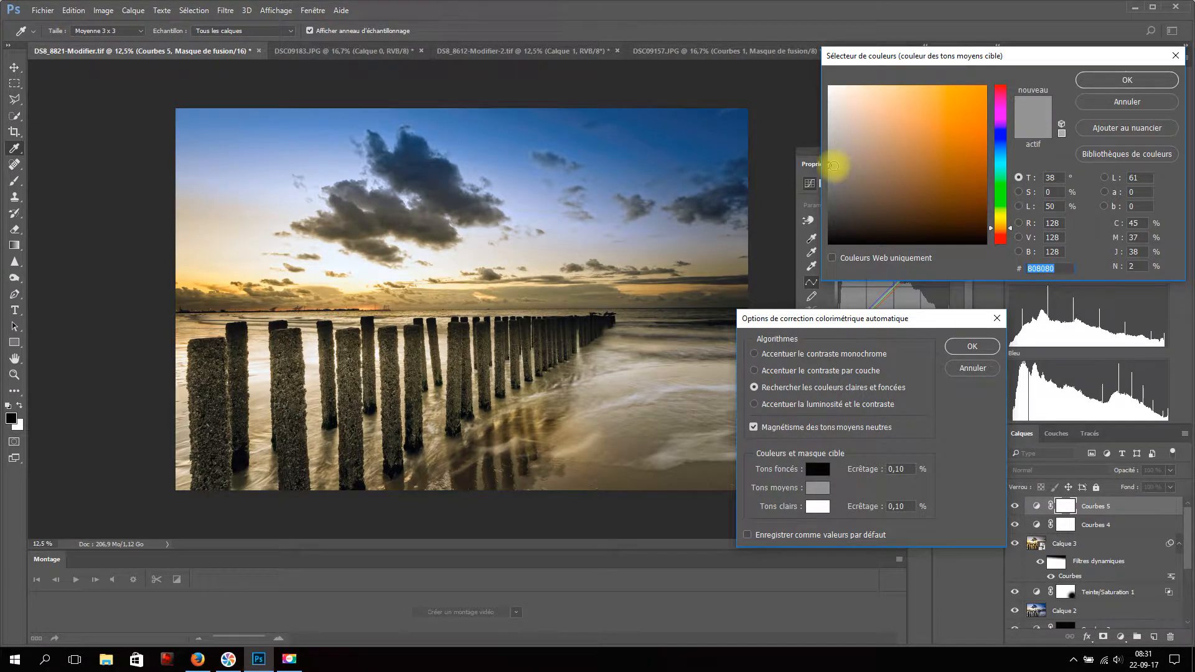
drag(831, 166, 892, 163)
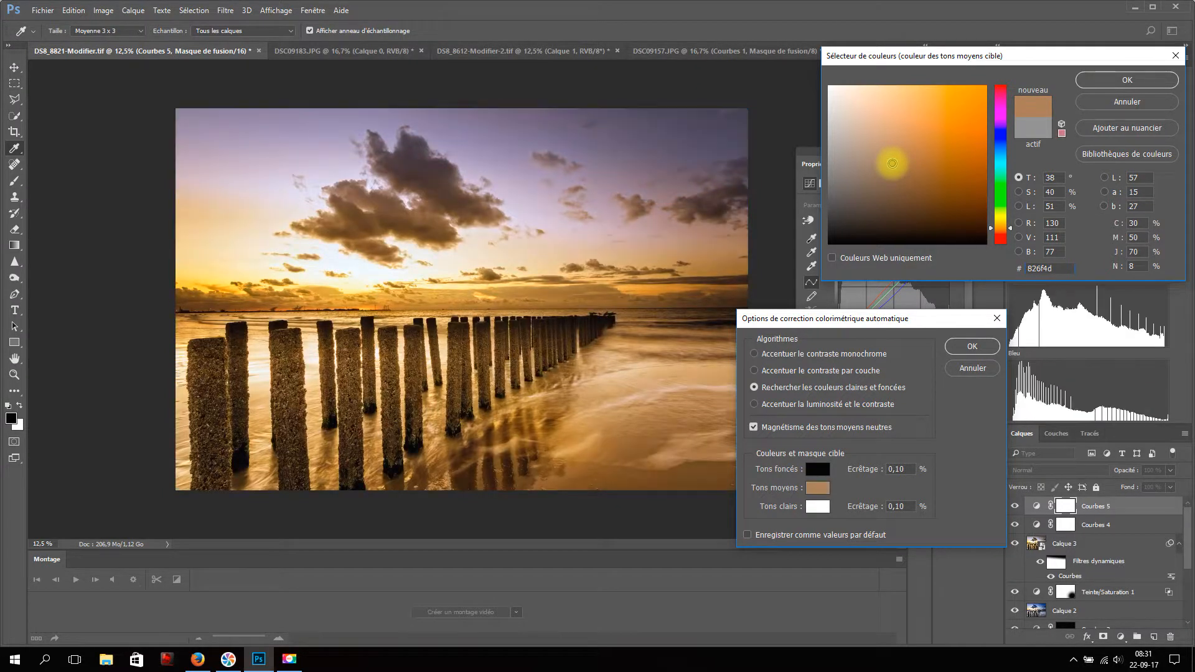
drag(889, 163, 871, 165)
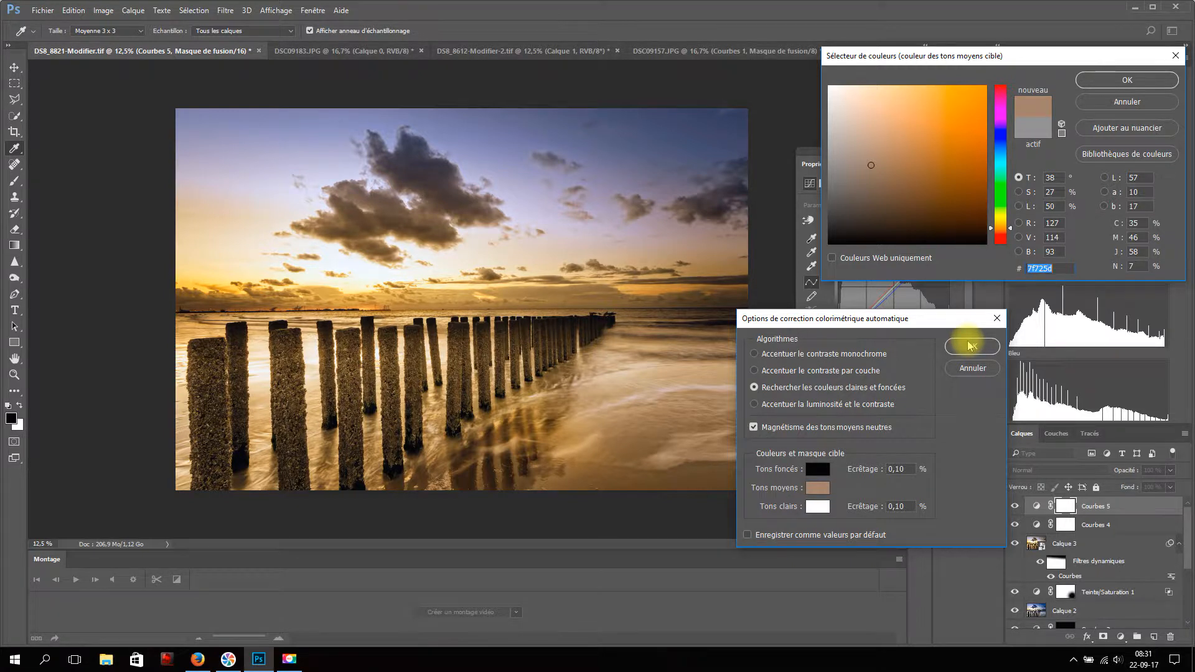
click(1120, 80)
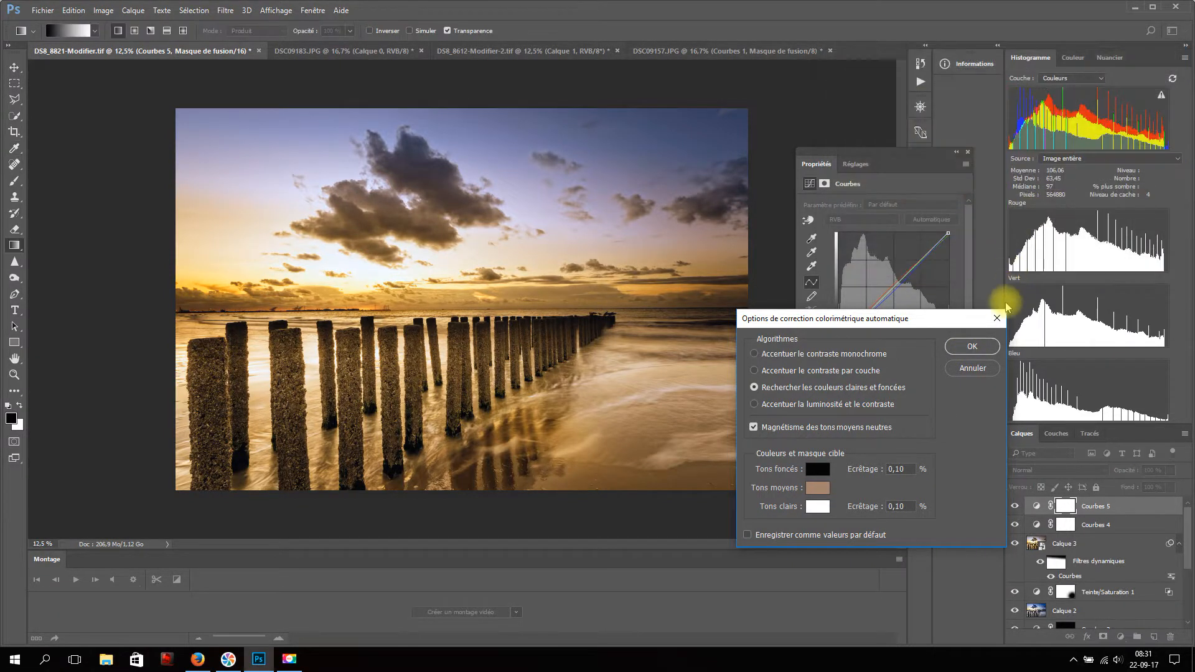
click(986, 348)
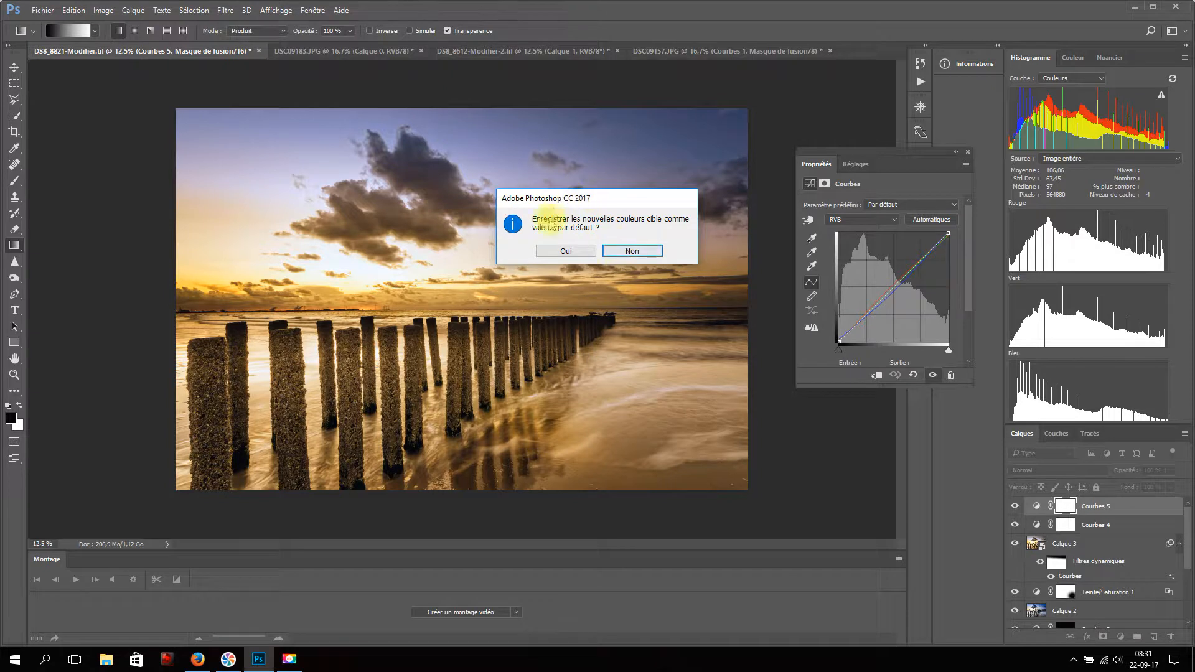
click(631, 252)
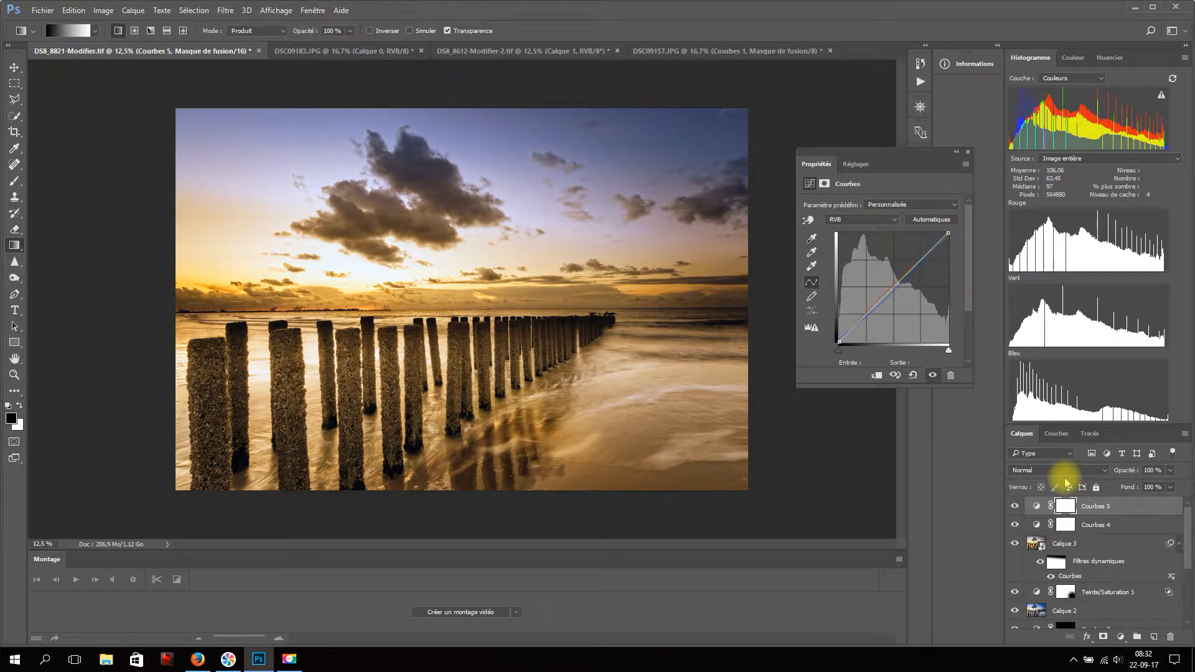
Step: In Courbes 5's blending options, split the Ce calque shadow slider to 47 / 104, and compare the photo with and without the layer
click(1092, 510)
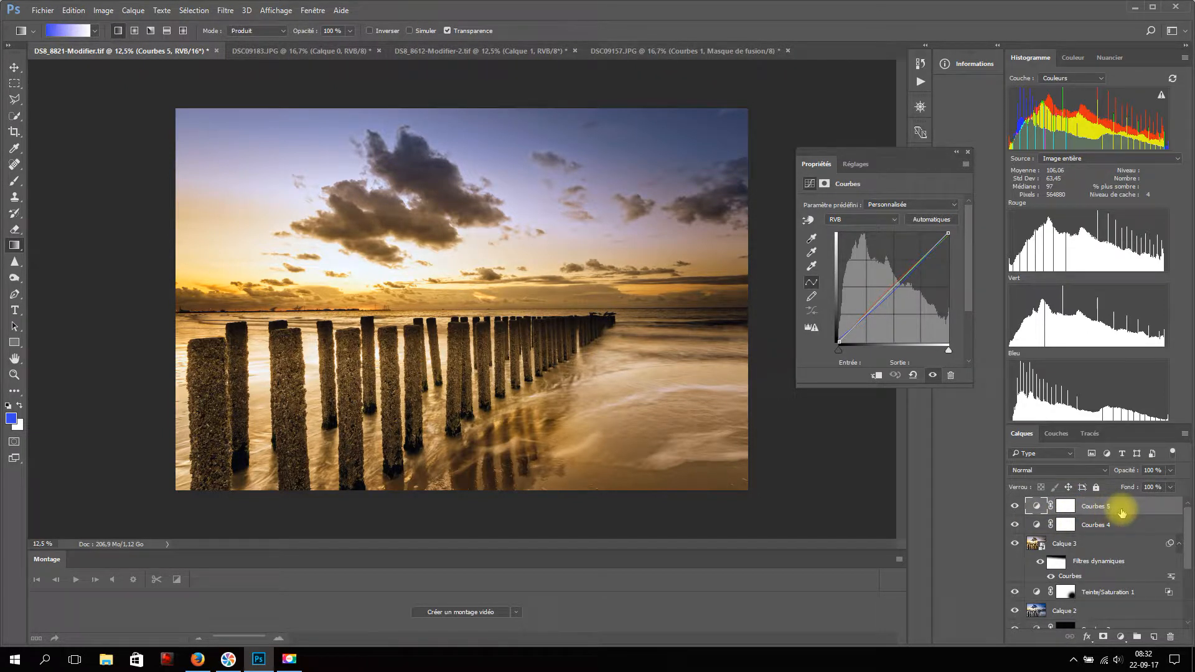
double_click(1120, 511)
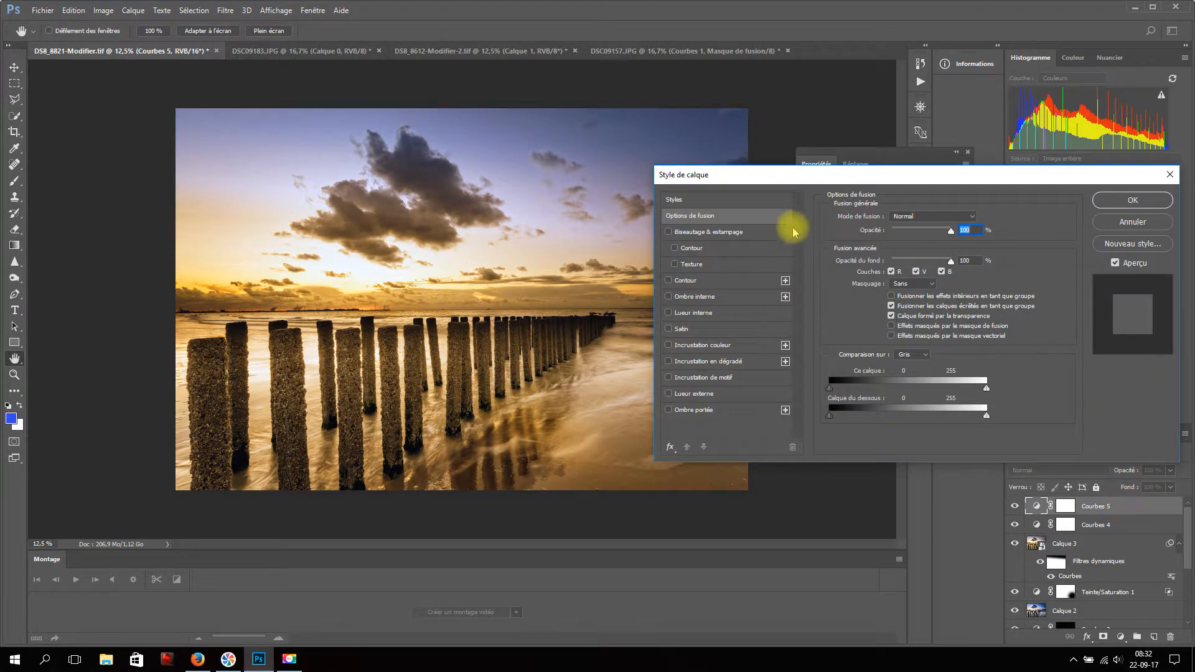
drag(828, 389, 895, 391)
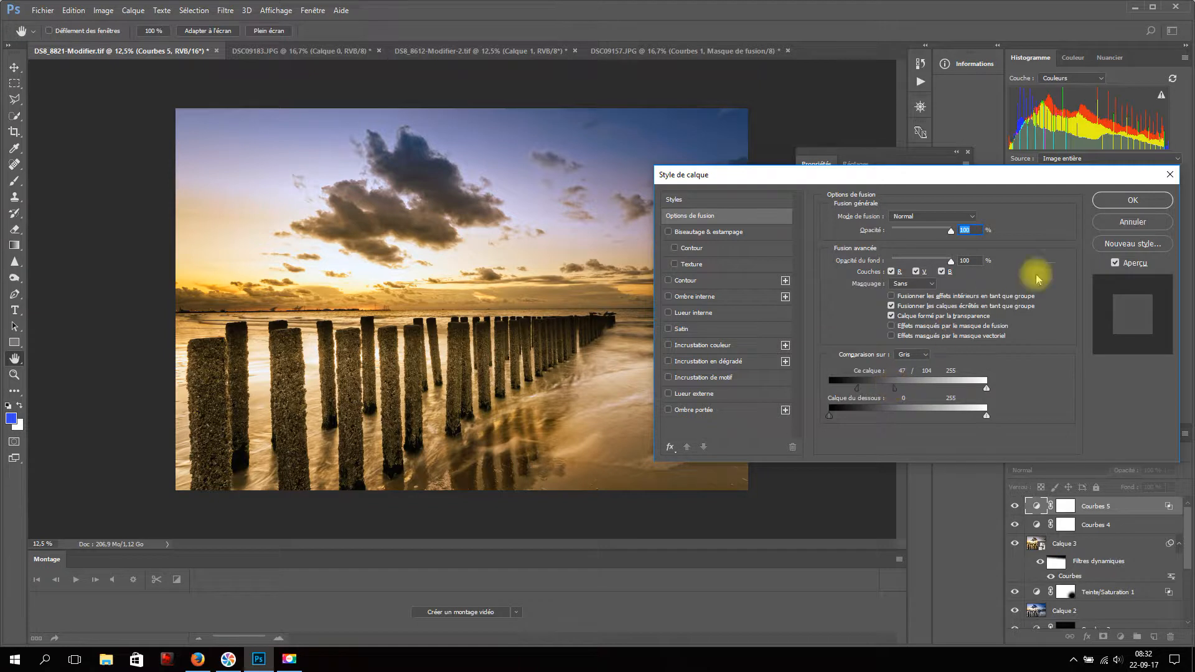
click(1131, 198)
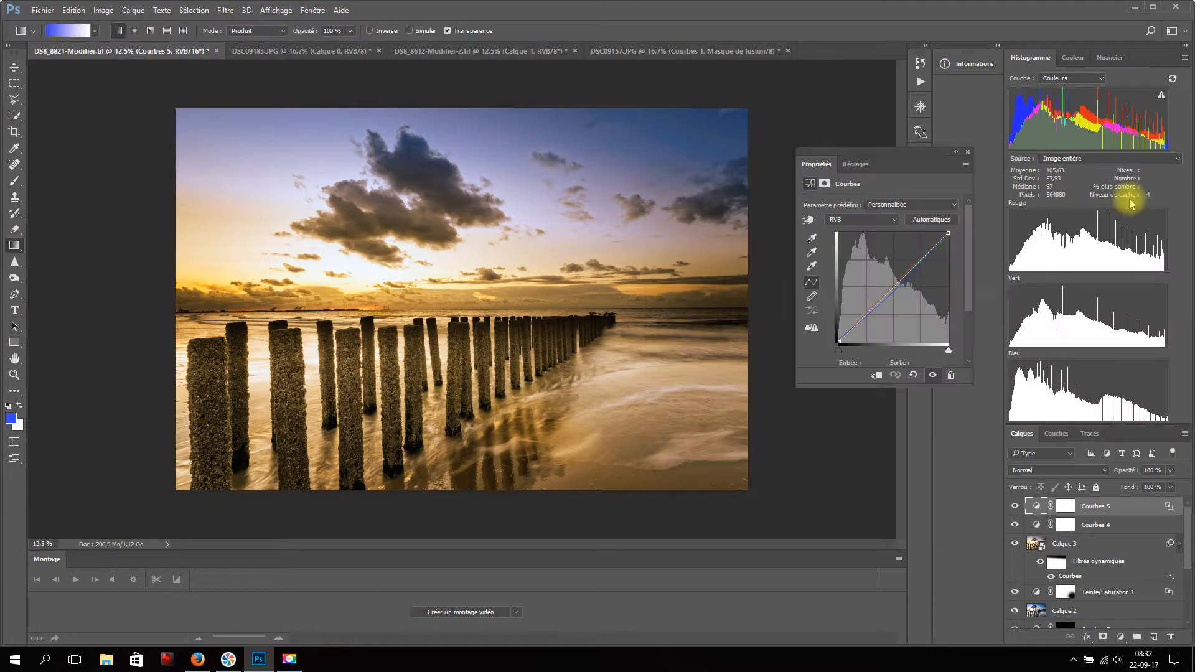
click(1016, 507)
click(1015, 508)
click(1015, 507)
click(1014, 507)
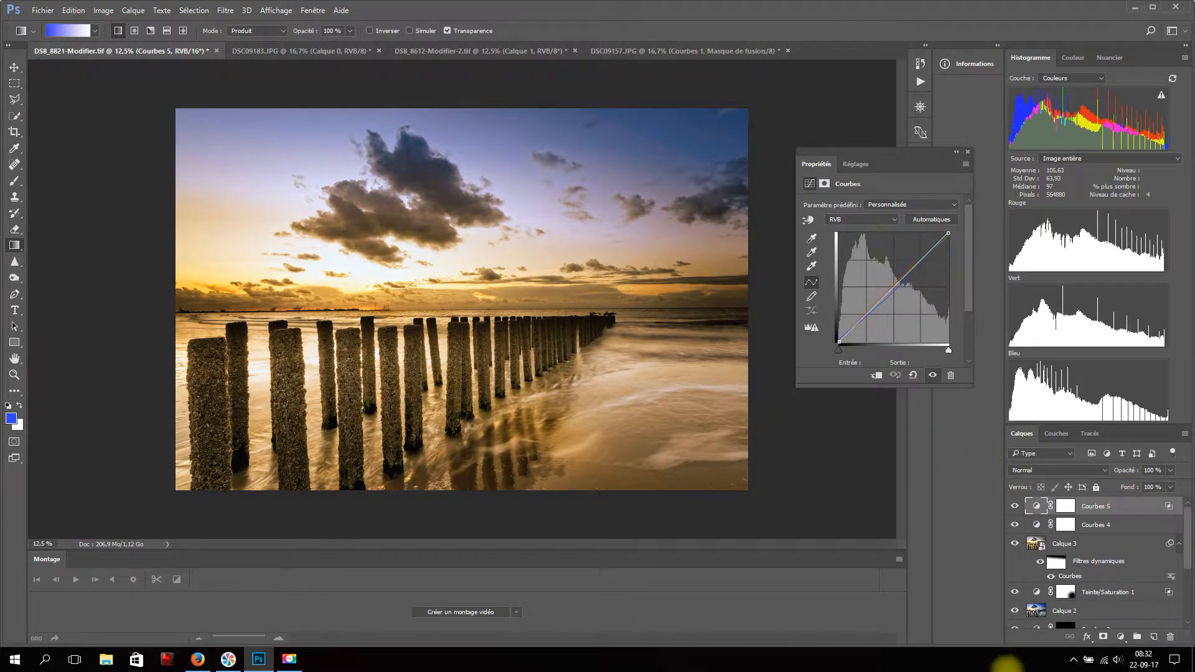
Step: Add a Curves adjustment layer above Courbes 5 and open its automatic color correction options
click(1120, 637)
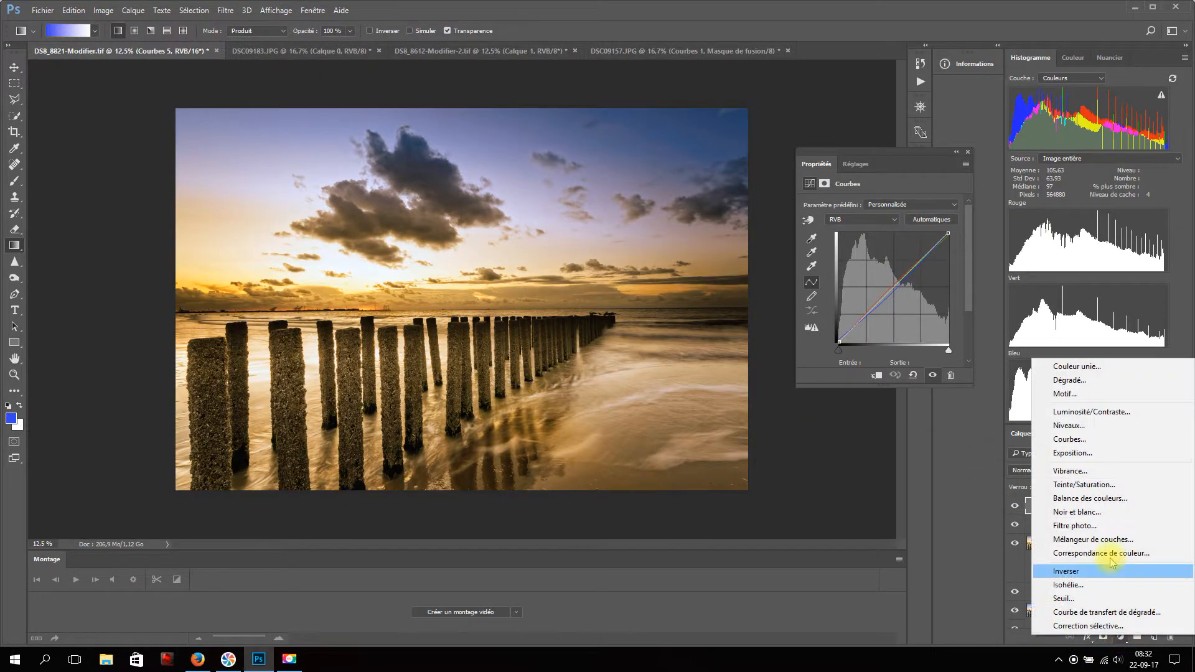
click(1091, 438)
click(966, 165)
click(1020, 261)
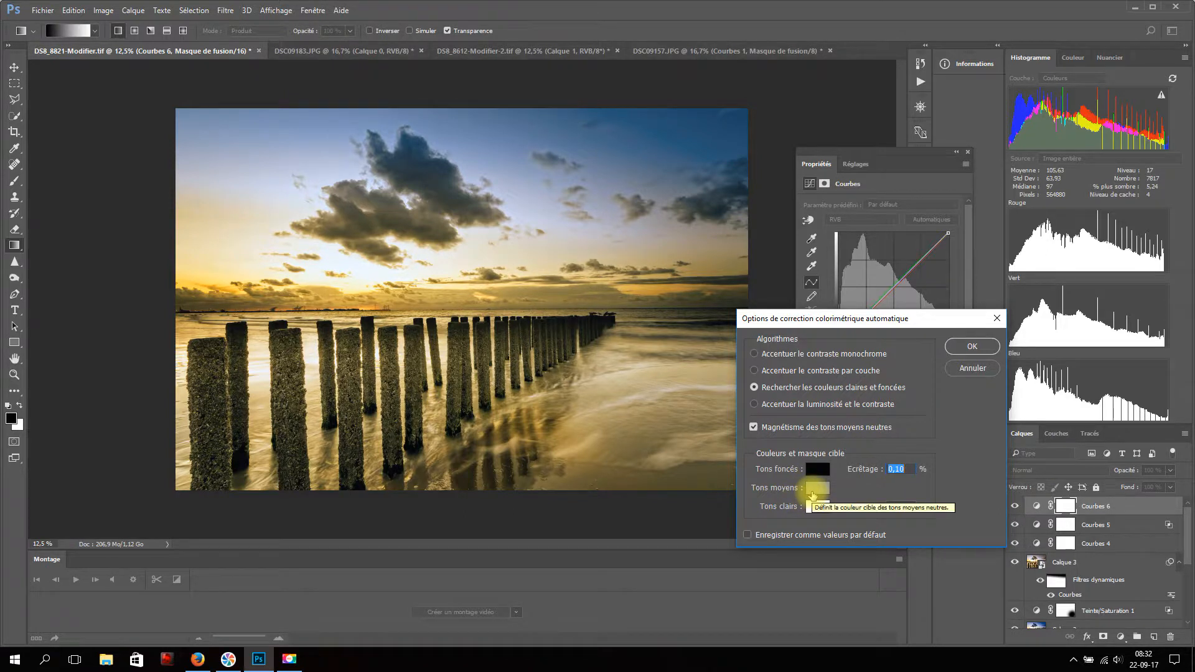
Step: Set the target midtone color to the blue 483e7e and apply the correction without saving the target colors as defaults
click(813, 490)
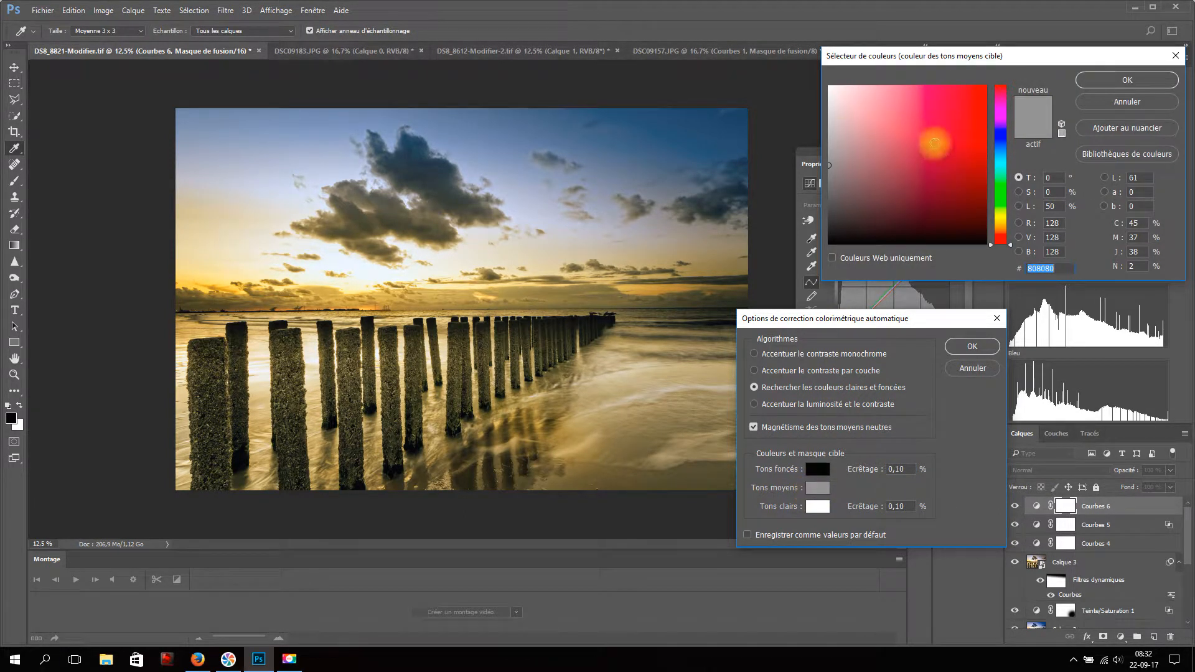
click(1002, 135)
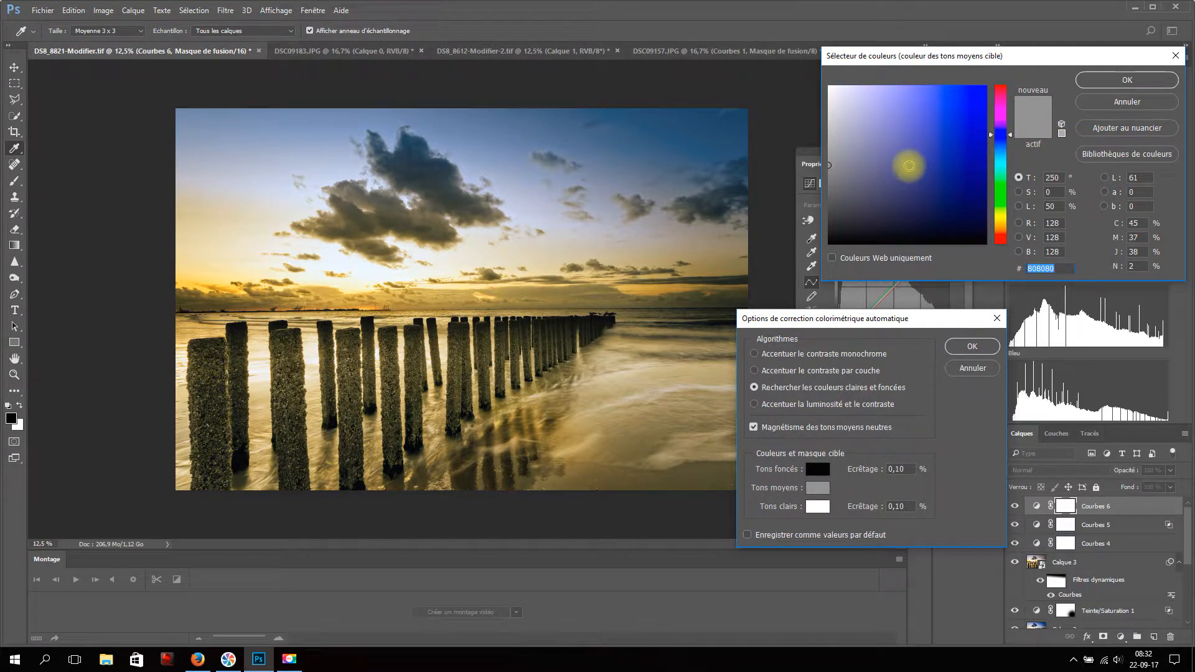
click(908, 165)
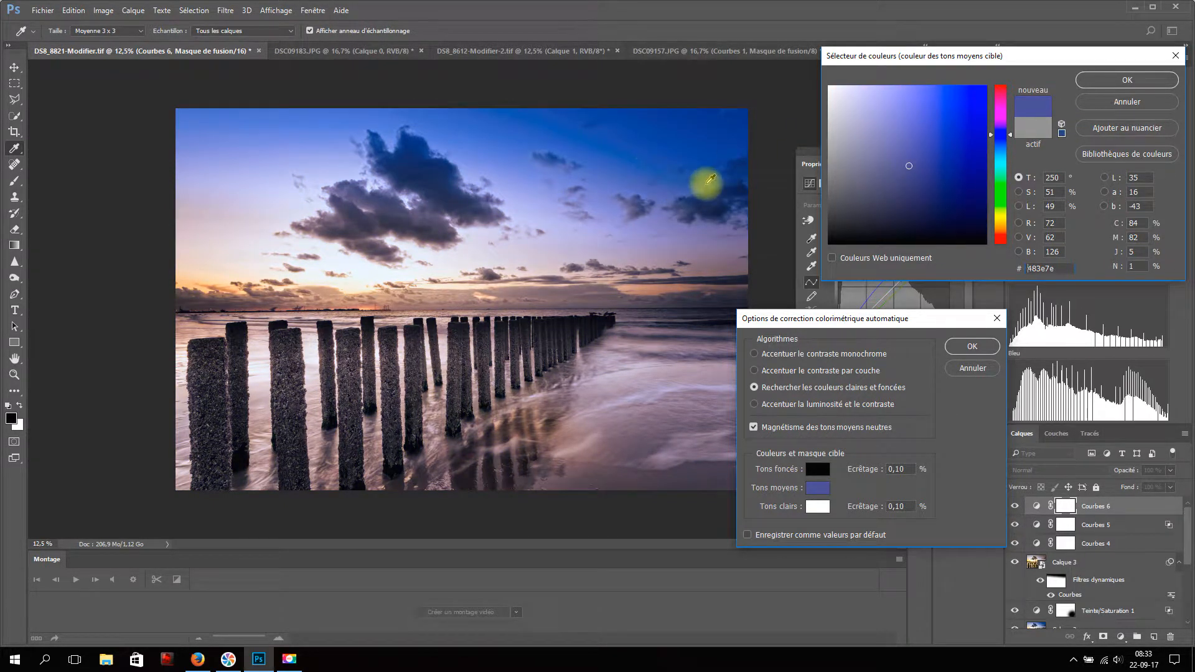
click(1143, 82)
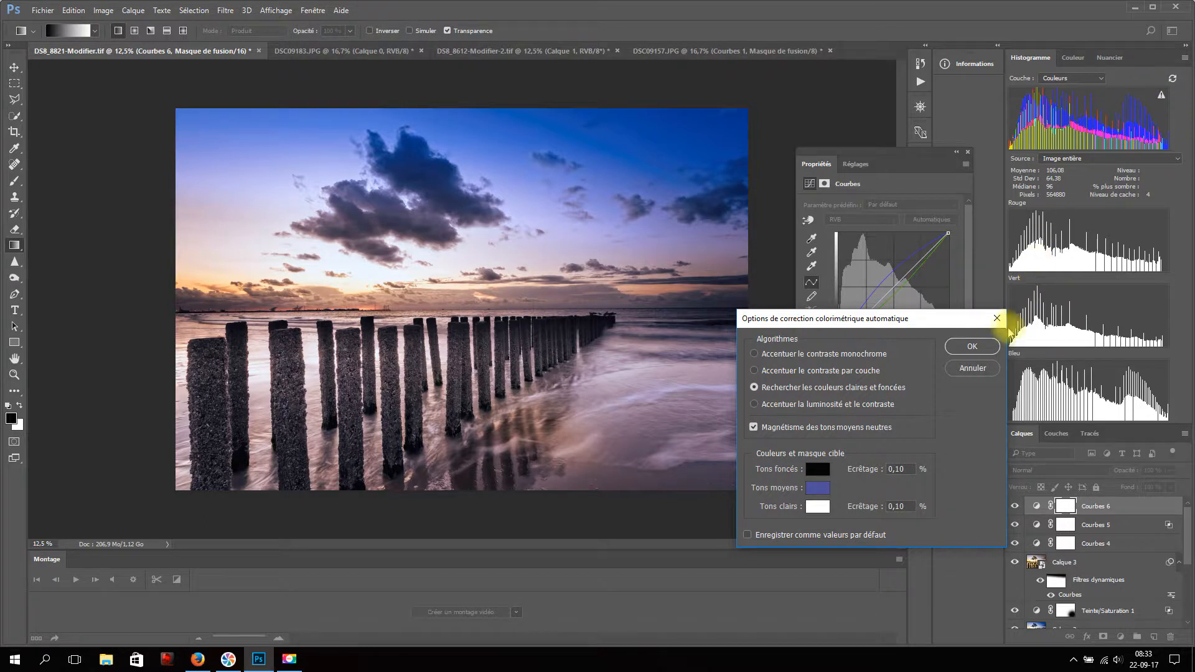
click(991, 348)
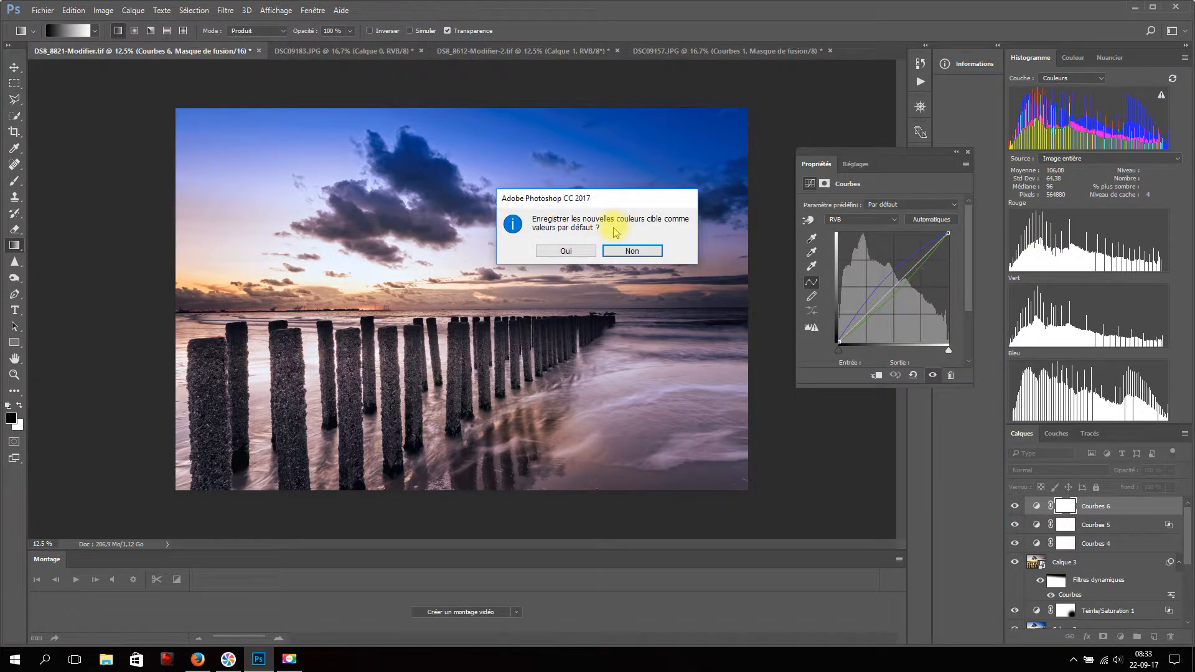
click(629, 249)
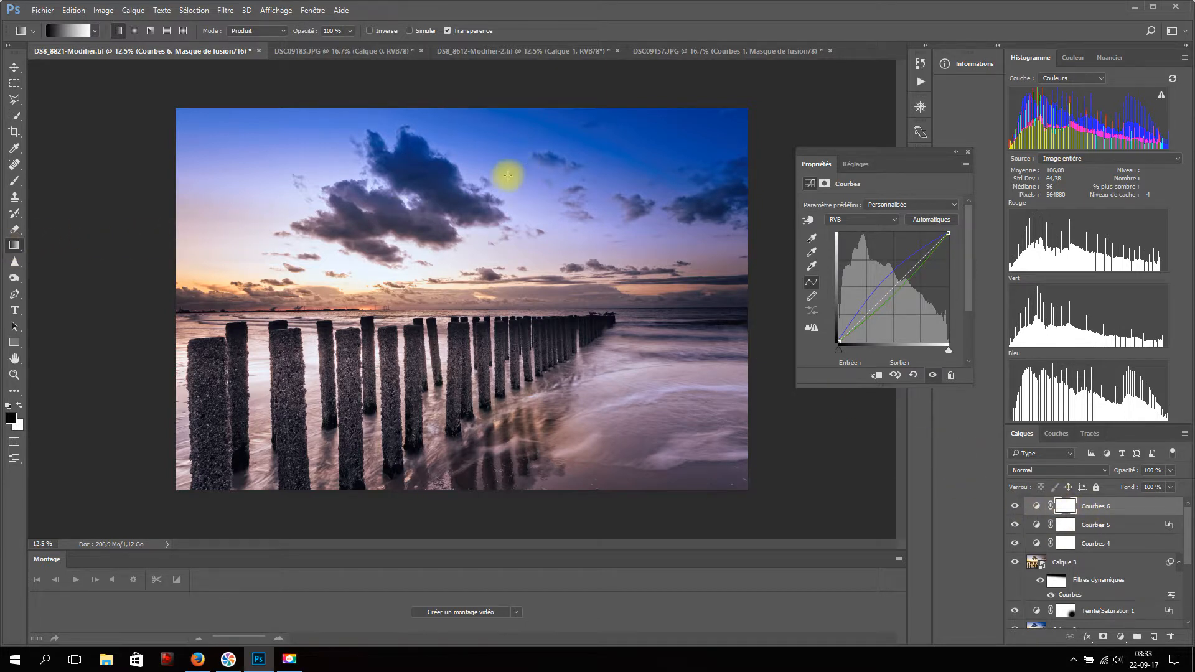
Step: Limit Courbes 6's blue tint to the sky with an upward black gradient on its mask, and compare the photo with and without the layer
drag(504, 169, 505, 259)
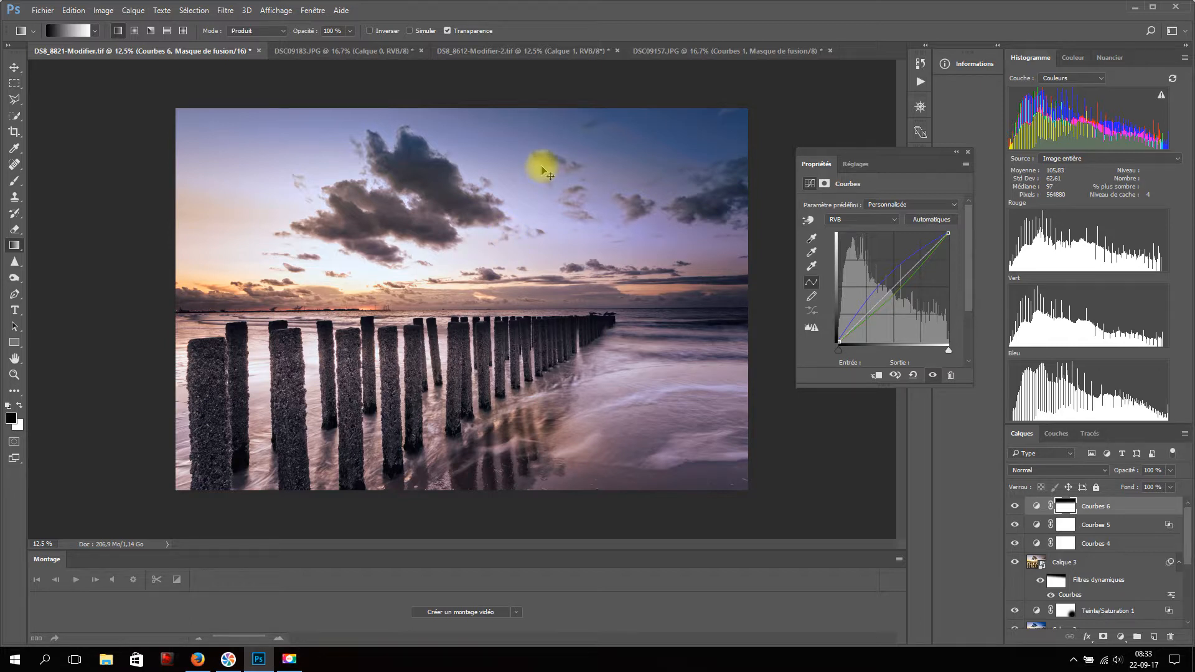
key(ctrl+z)
drag(500, 488, 498, 247)
drag(471, 356, 470, 209)
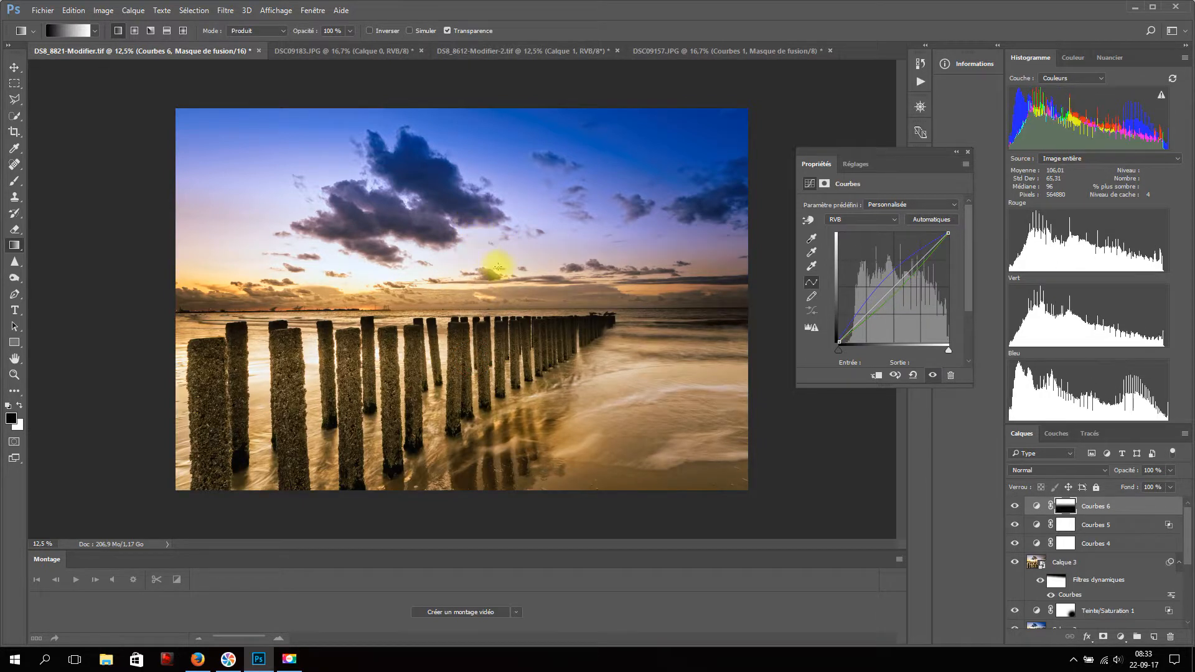
click(1015, 509)
click(1015, 509)
click(1014, 509)
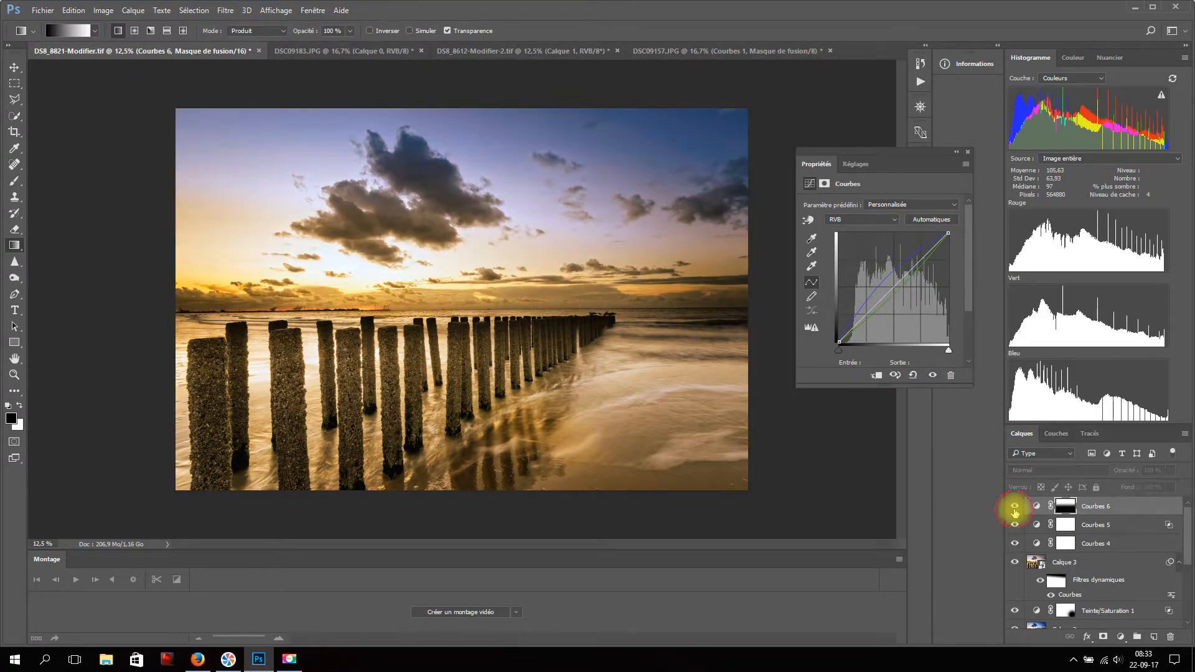
click(1014, 510)
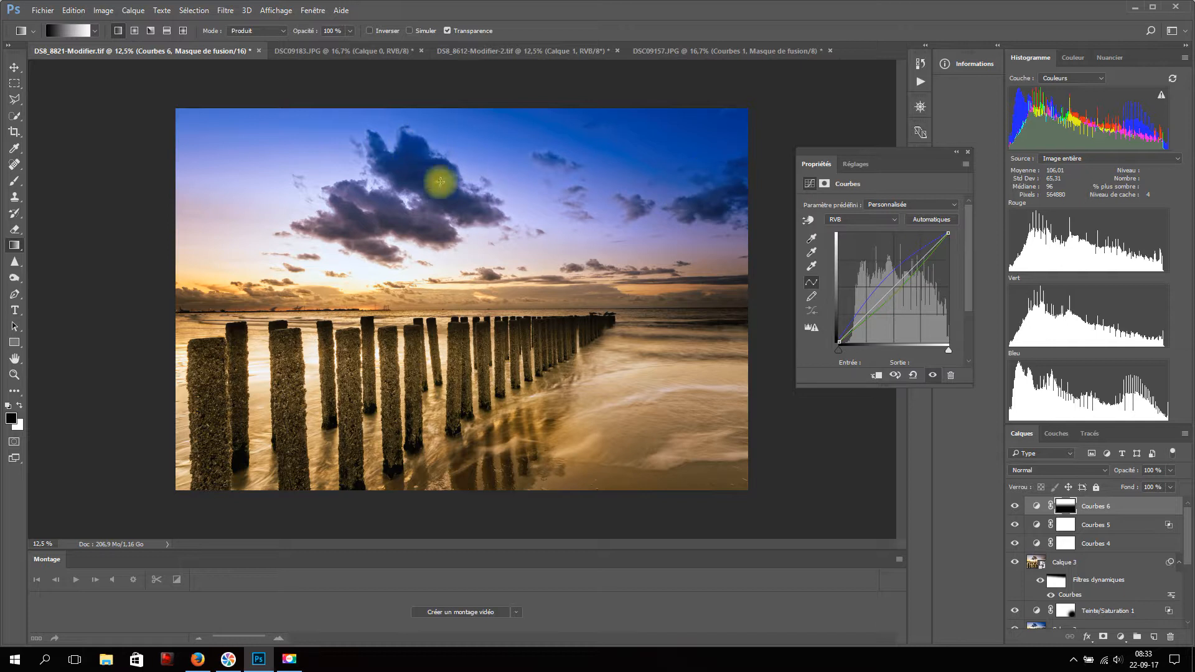
Step: In Courbes 6's blending options, split the Ce calque shadow slider to 39 / 127, and compare the photo with and without the layer
double_click(1128, 506)
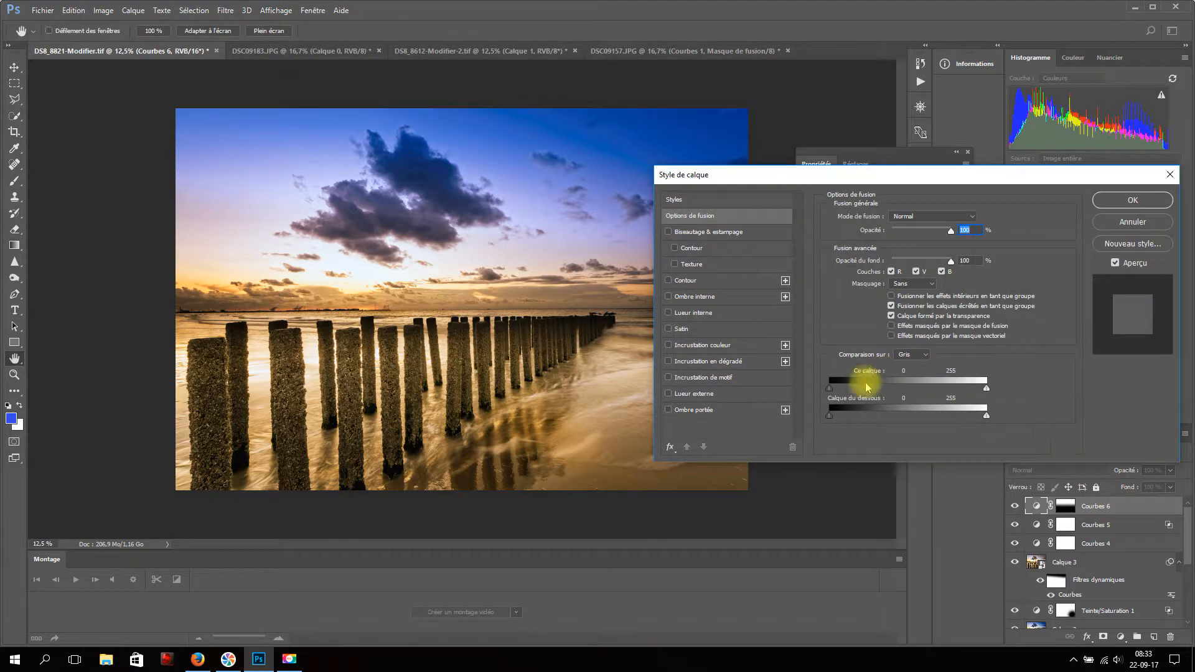
drag(830, 388, 871, 398)
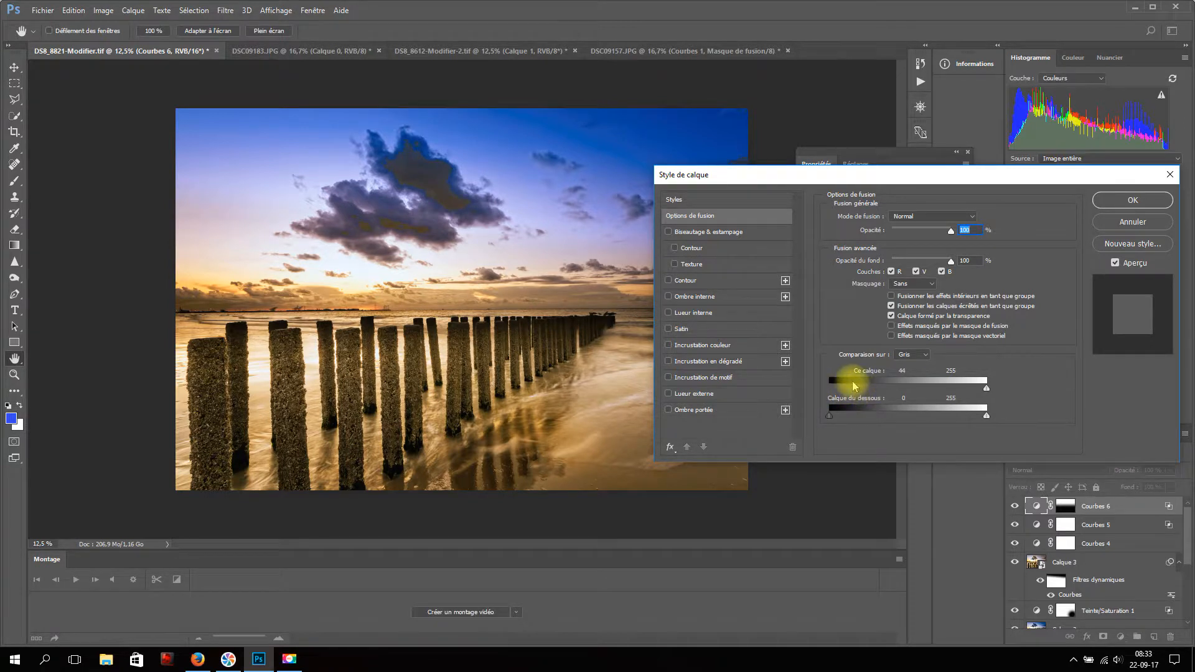
key(alt)
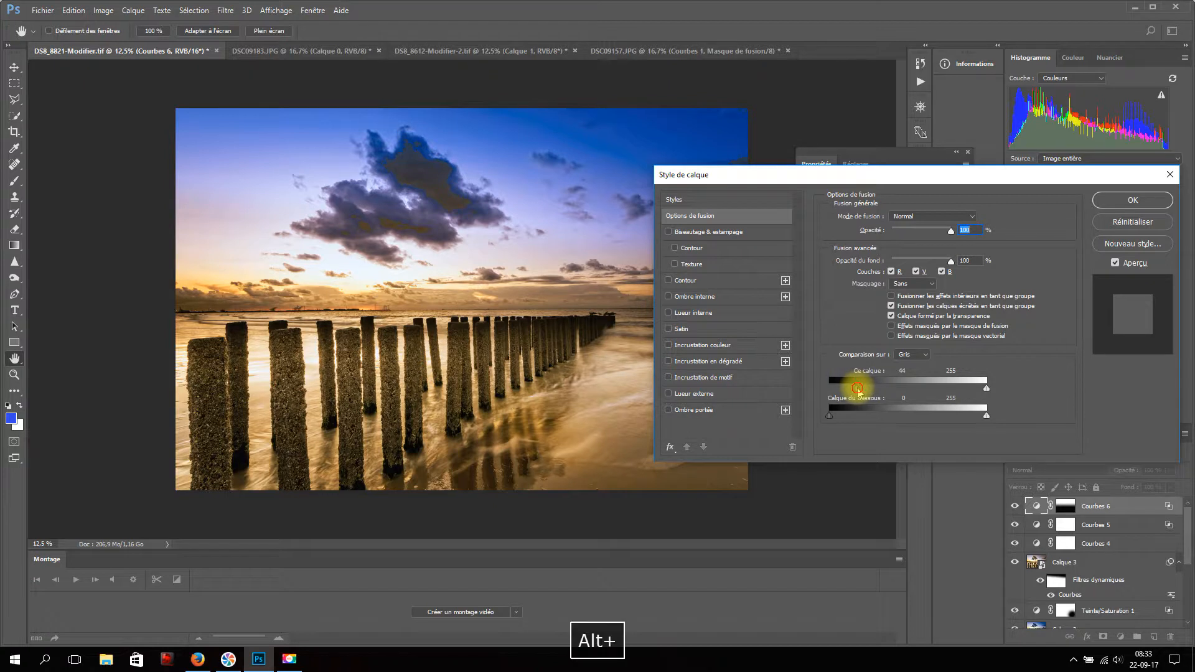
drag(856, 389, 909, 389)
key(alt)
click(1136, 200)
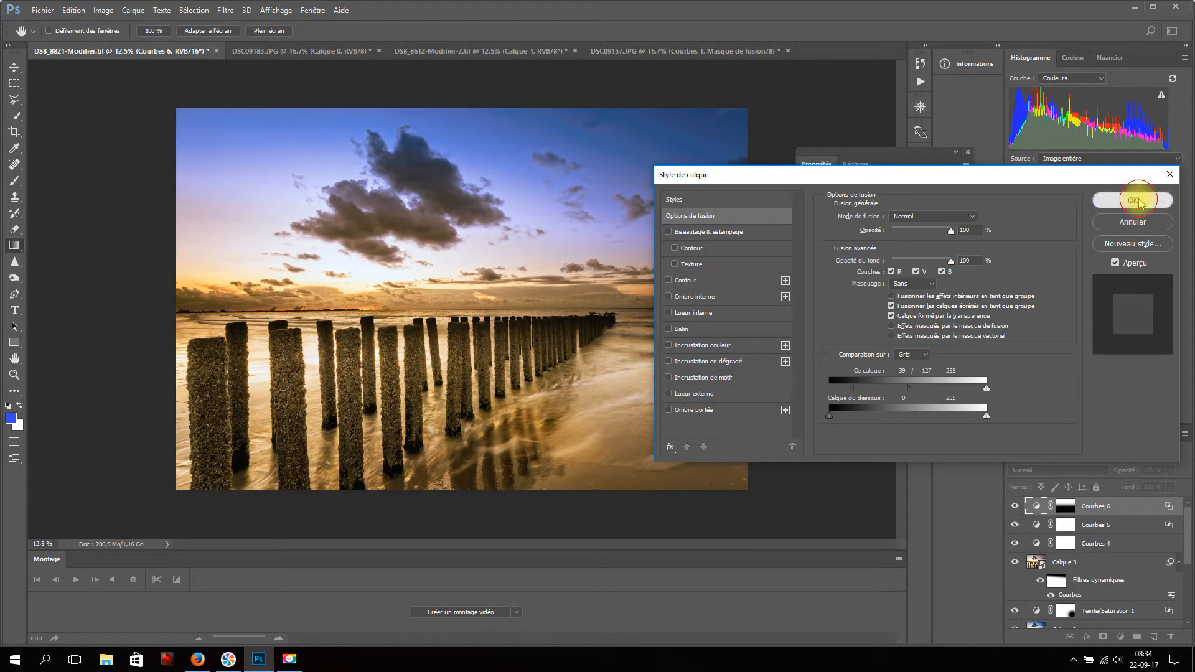
click(1014, 509)
click(1014, 509)
click(1013, 509)
click(1013, 509)
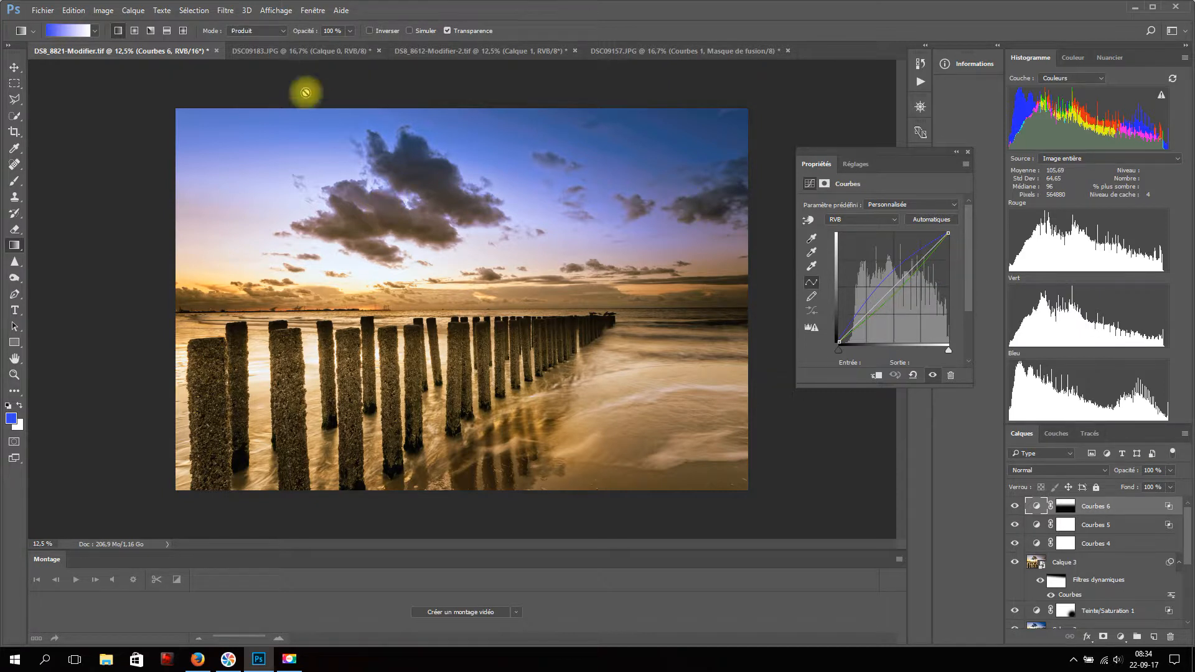
Step: Switch to the DSC09183.JPG photo and add a Curves adjustment layer above Calque 0
click(321, 50)
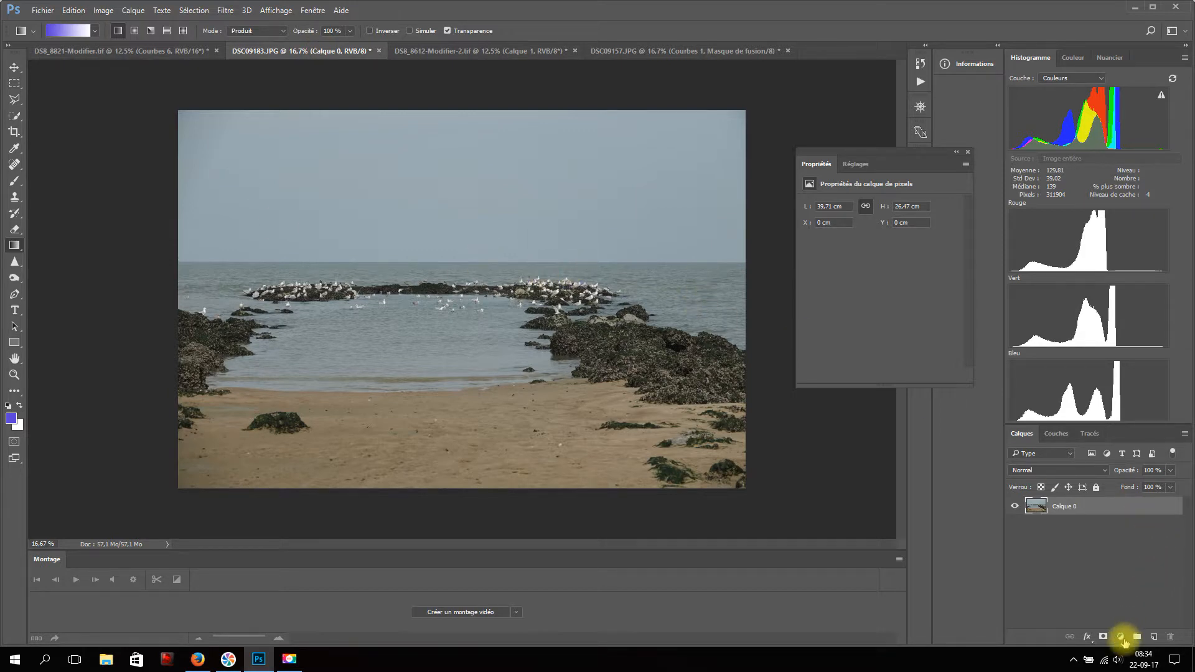
click(1123, 637)
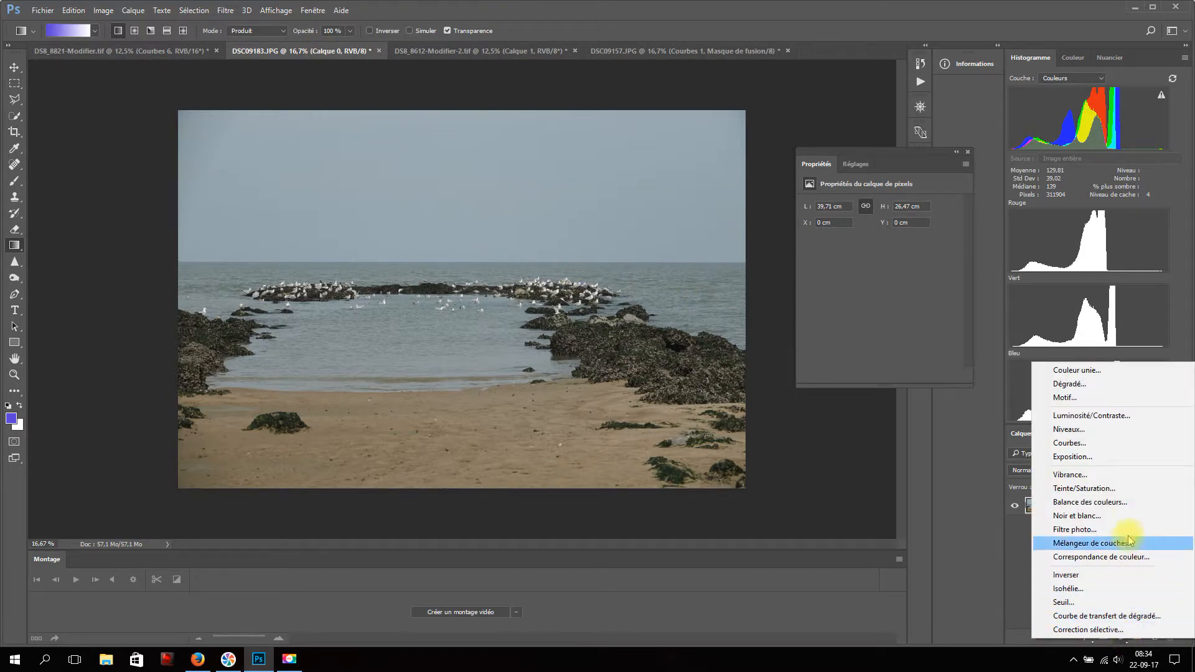
click(1108, 443)
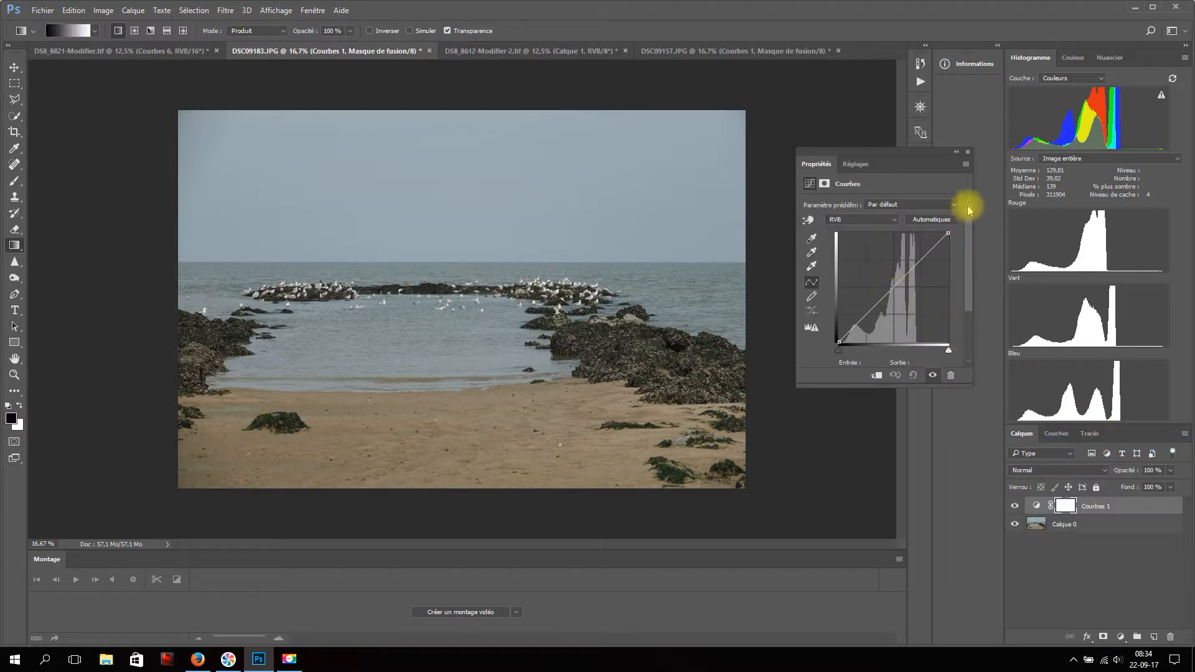
Step: Apply automatic color correction (Couleur automatique) directly to the Calque 0 photo layer beneath the Curves layer
click(968, 152)
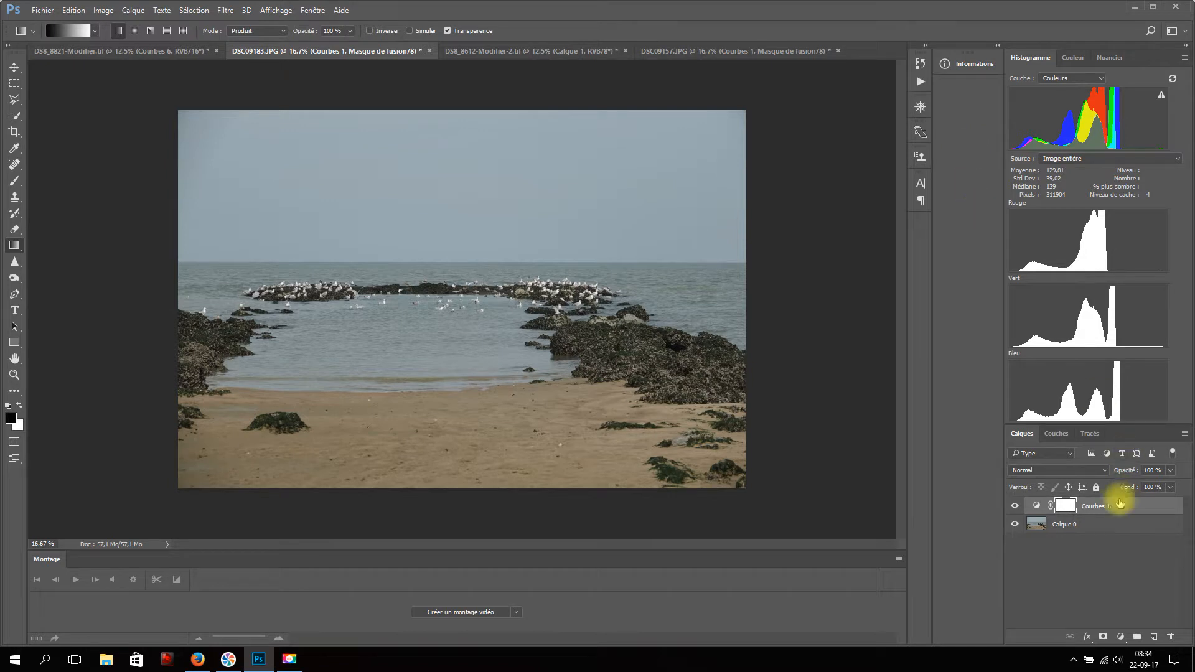
click(102, 10)
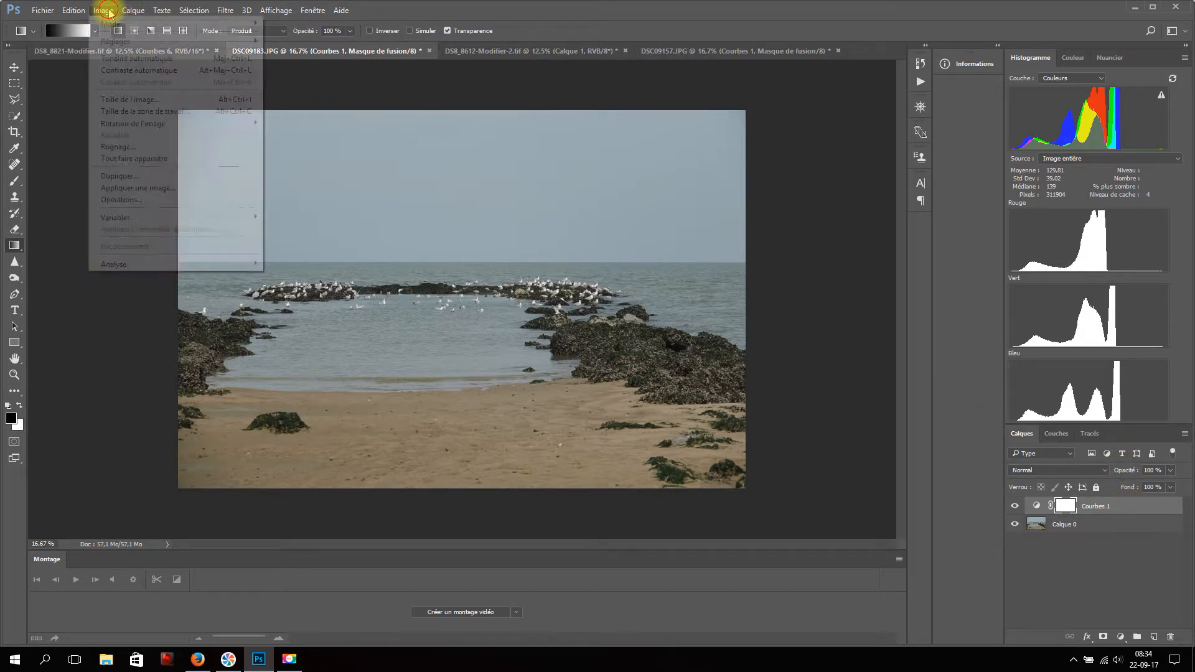
click(1098, 524)
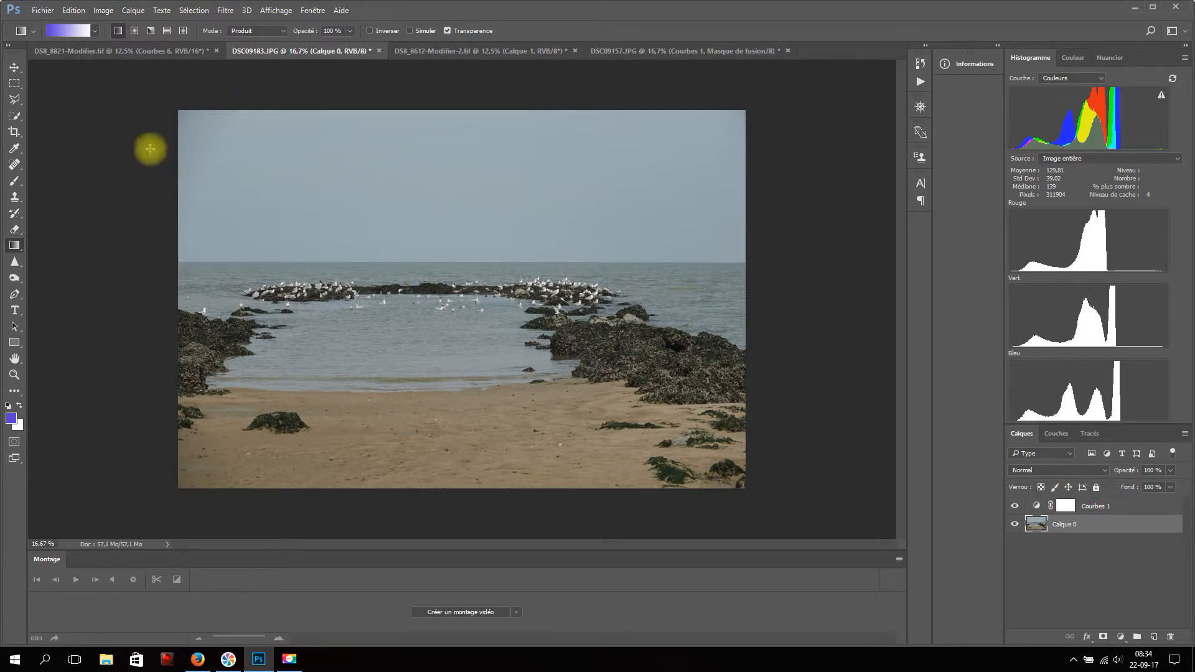
click(103, 11)
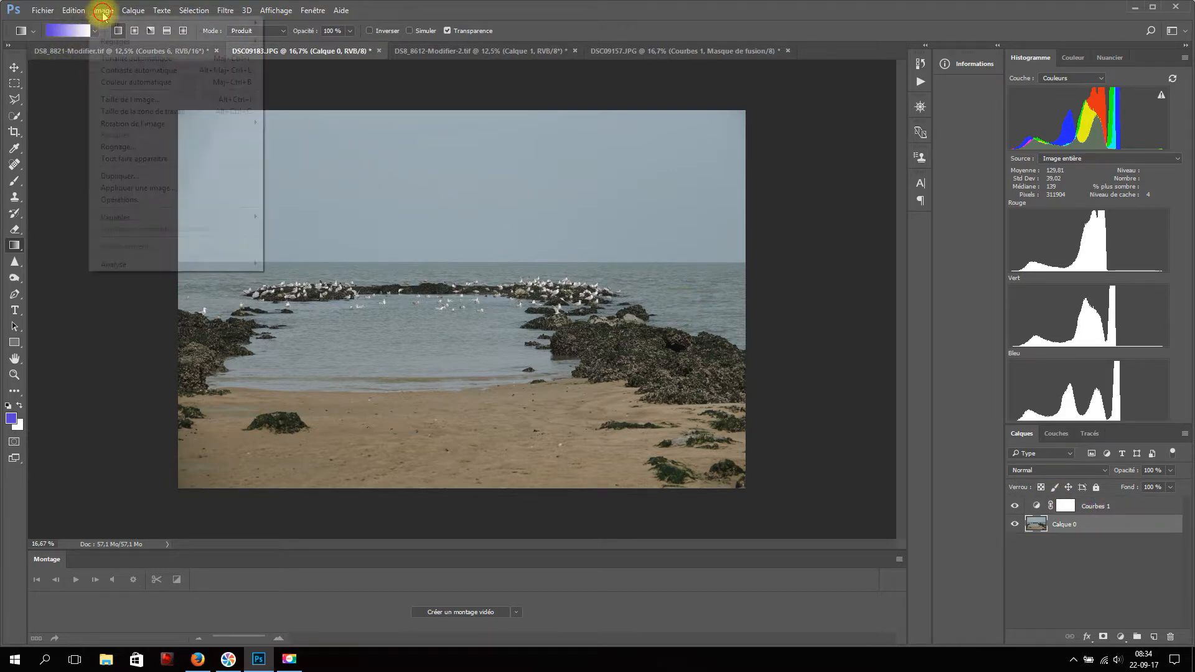
click(143, 83)
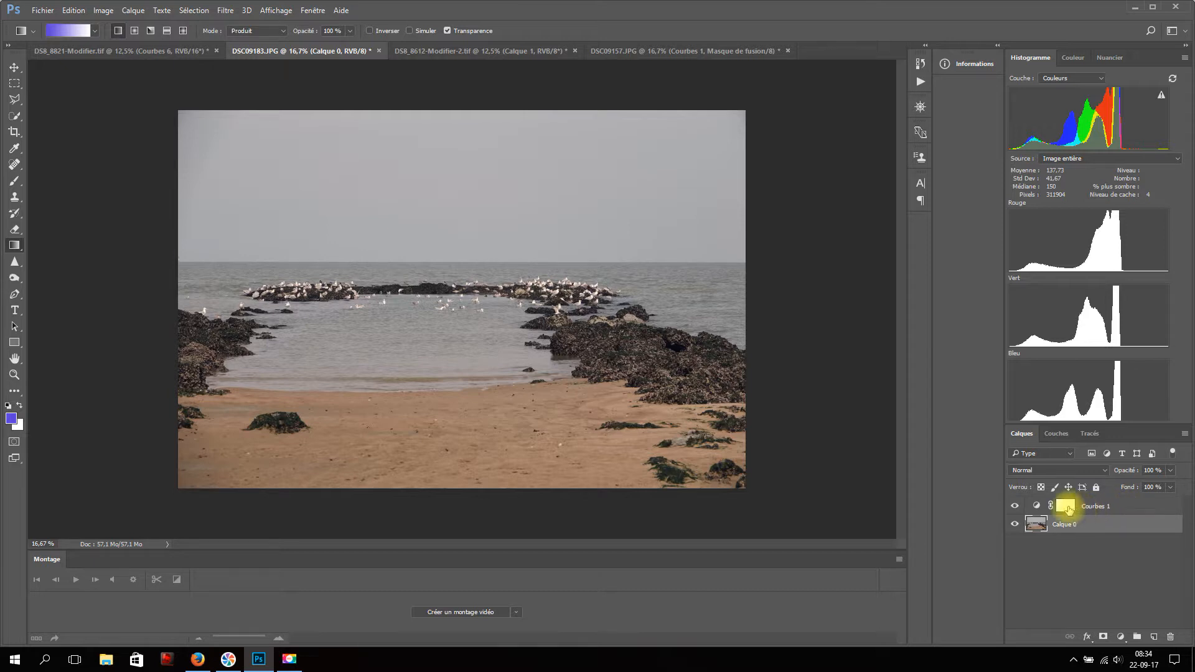
Step: In Courbes 1's automatic correction options, set the target midtone color to the blue 344a6e and apply it without saving the target colors as defaults
click(1087, 507)
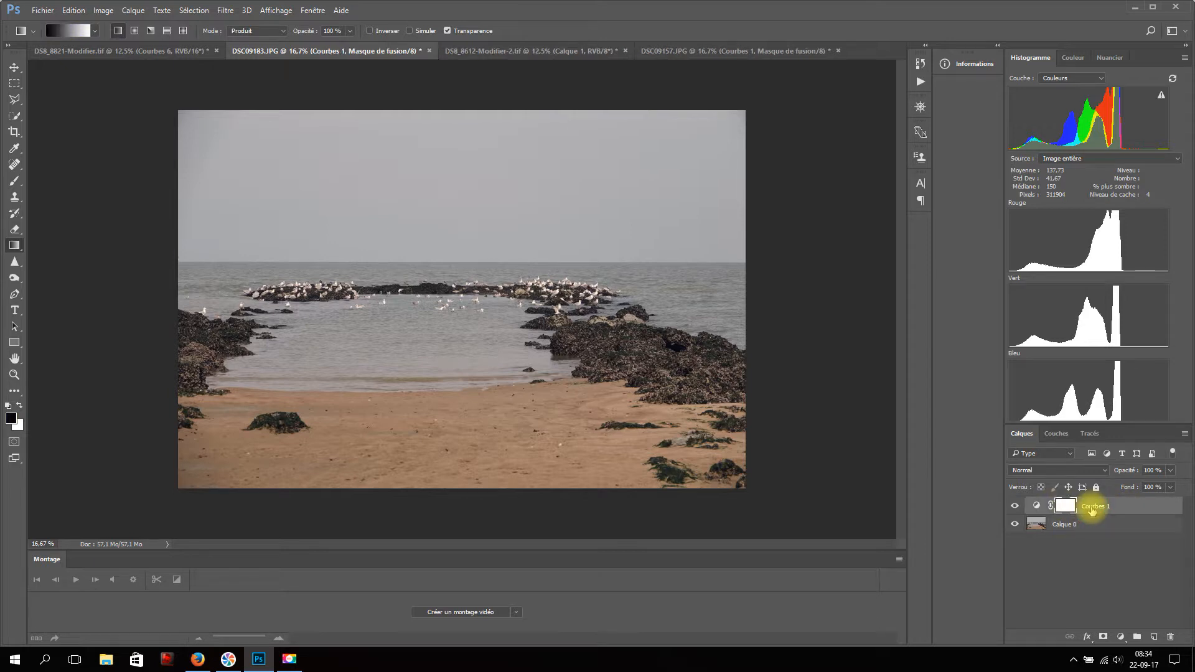
double_click(1038, 506)
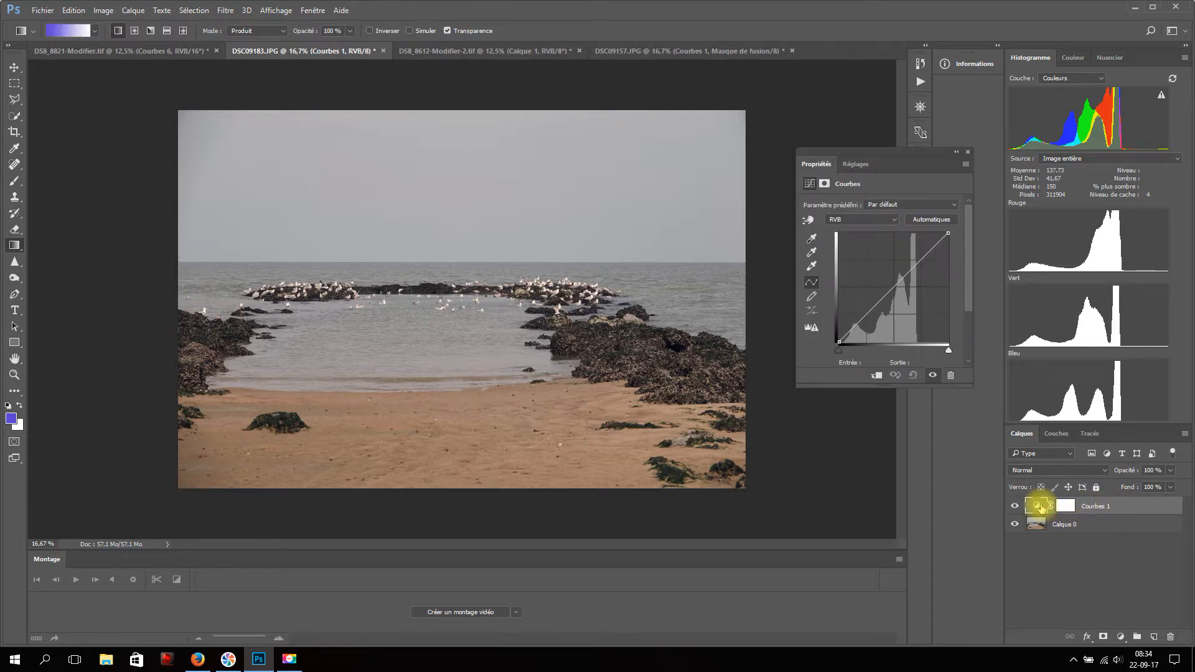
click(967, 167)
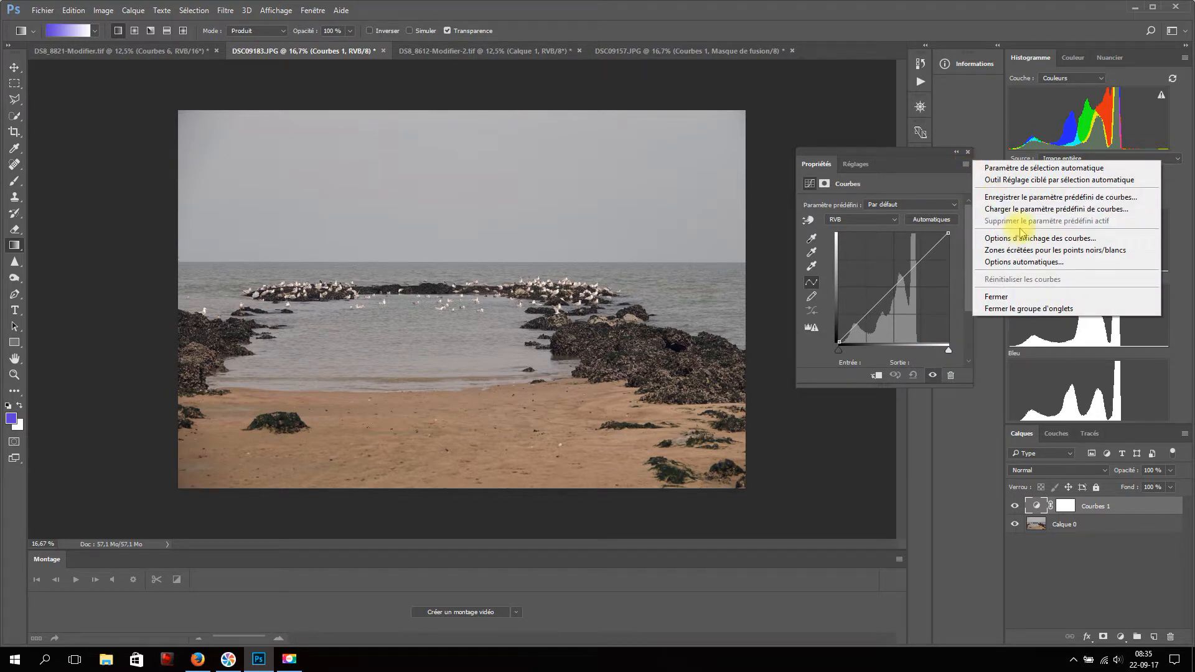
click(1026, 263)
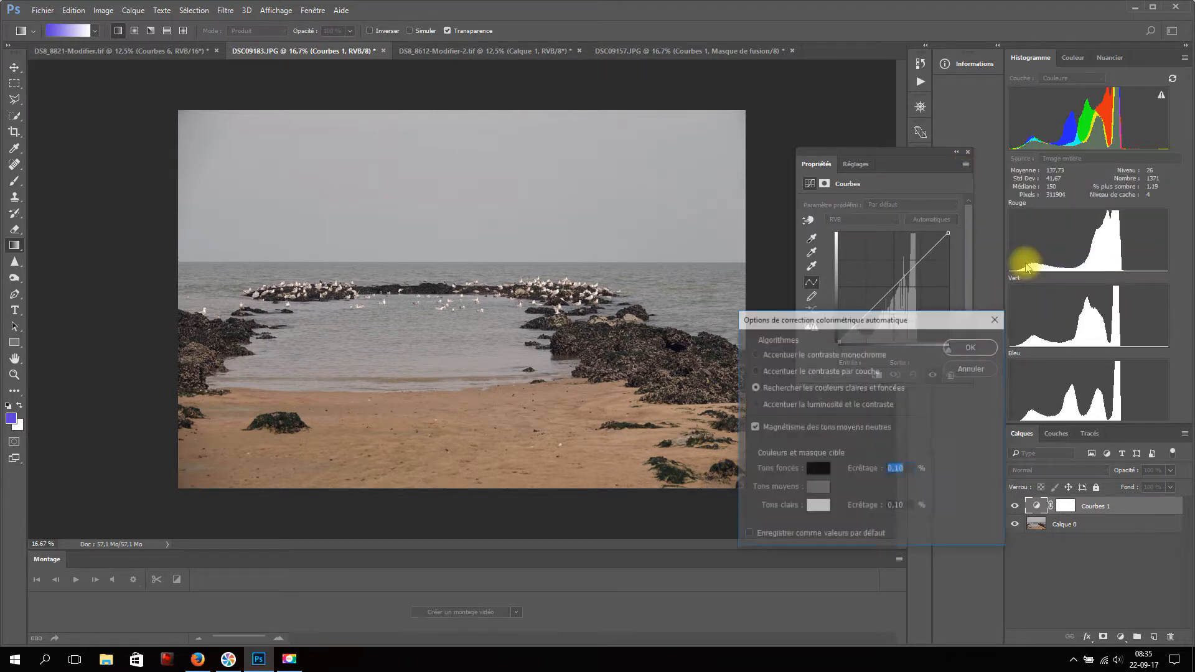
click(828, 492)
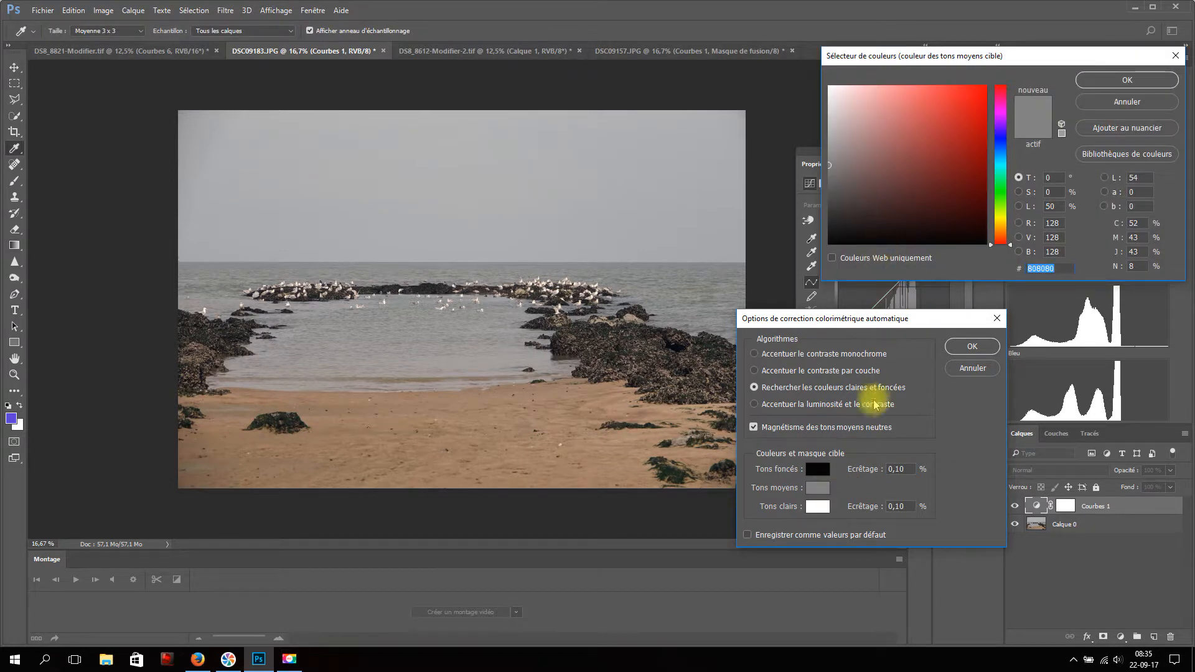
click(1002, 139)
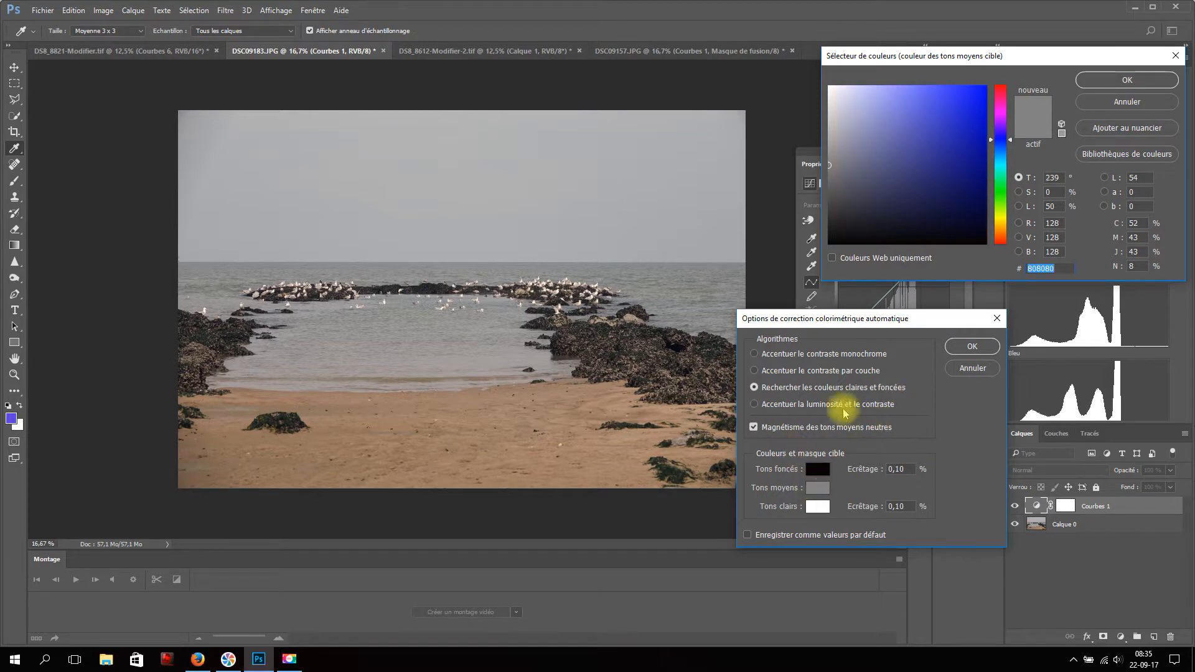
drag(831, 168, 912, 172)
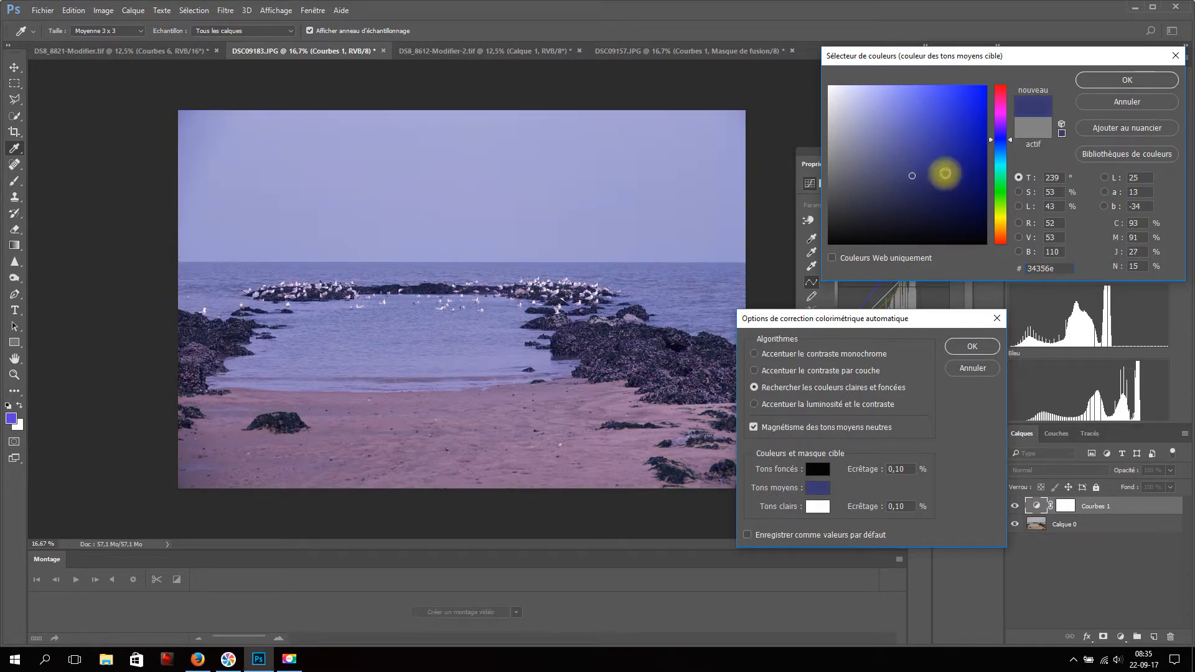
drag(1010, 143, 1014, 153)
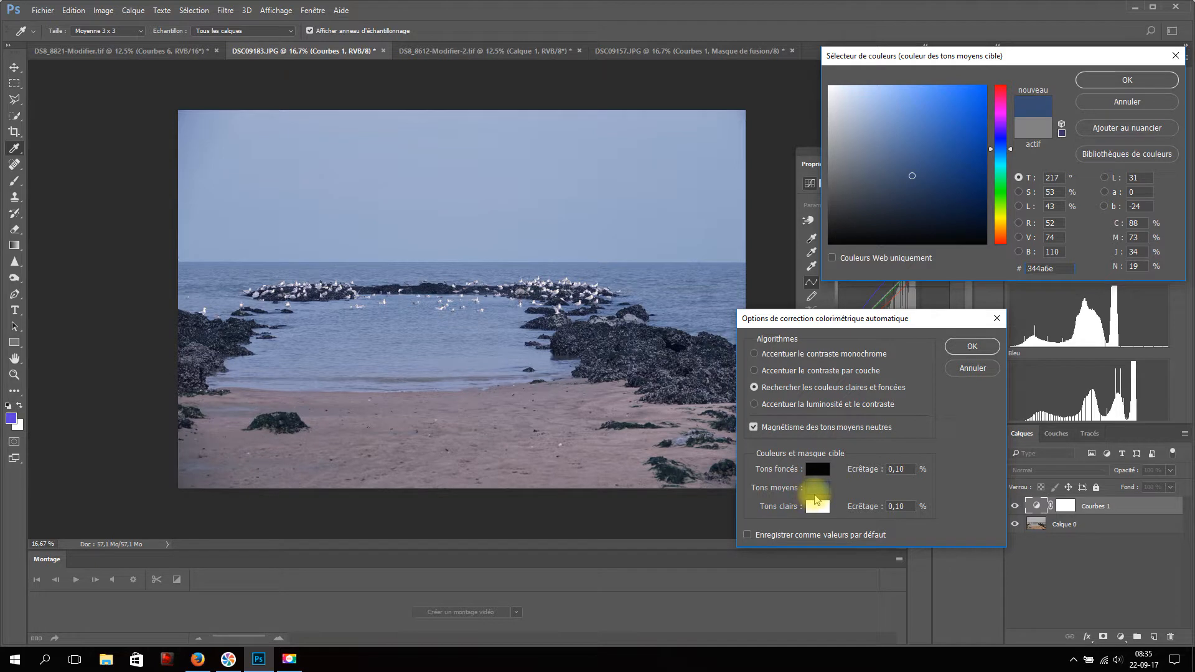
click(978, 353)
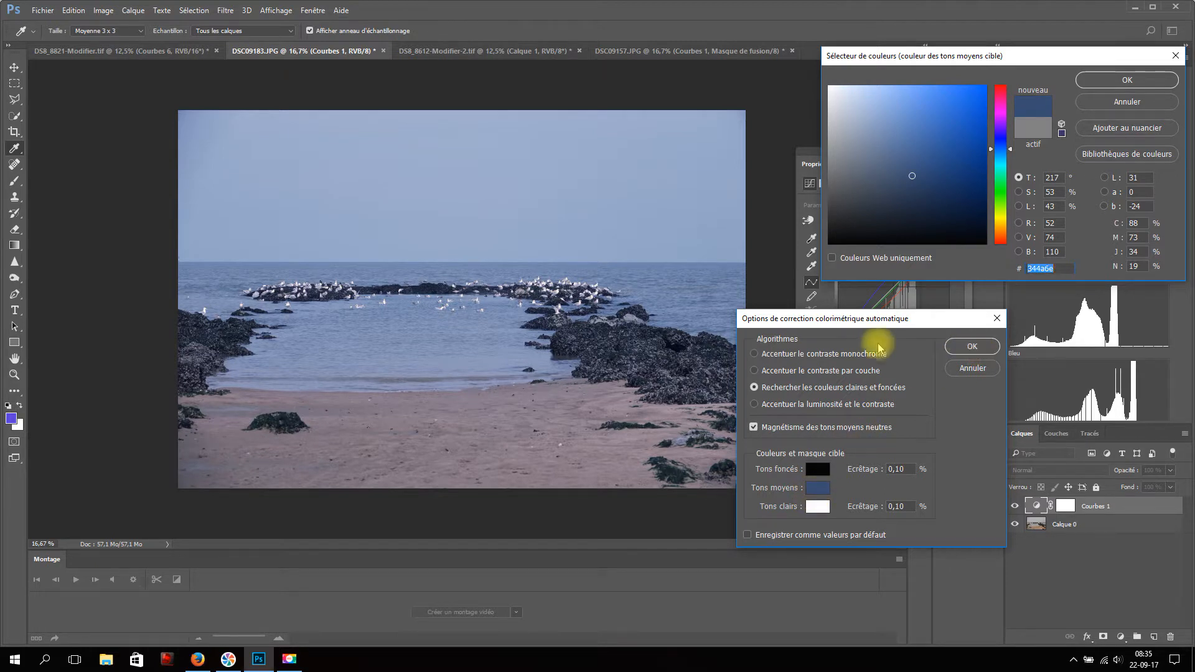
click(1107, 80)
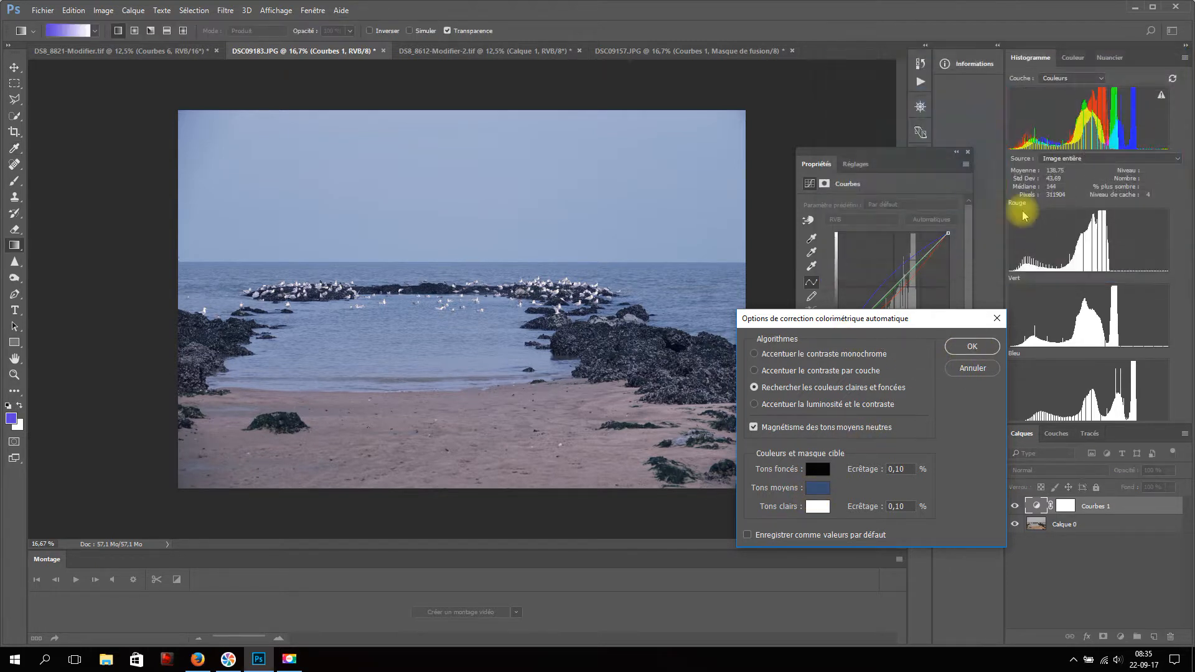
click(971, 346)
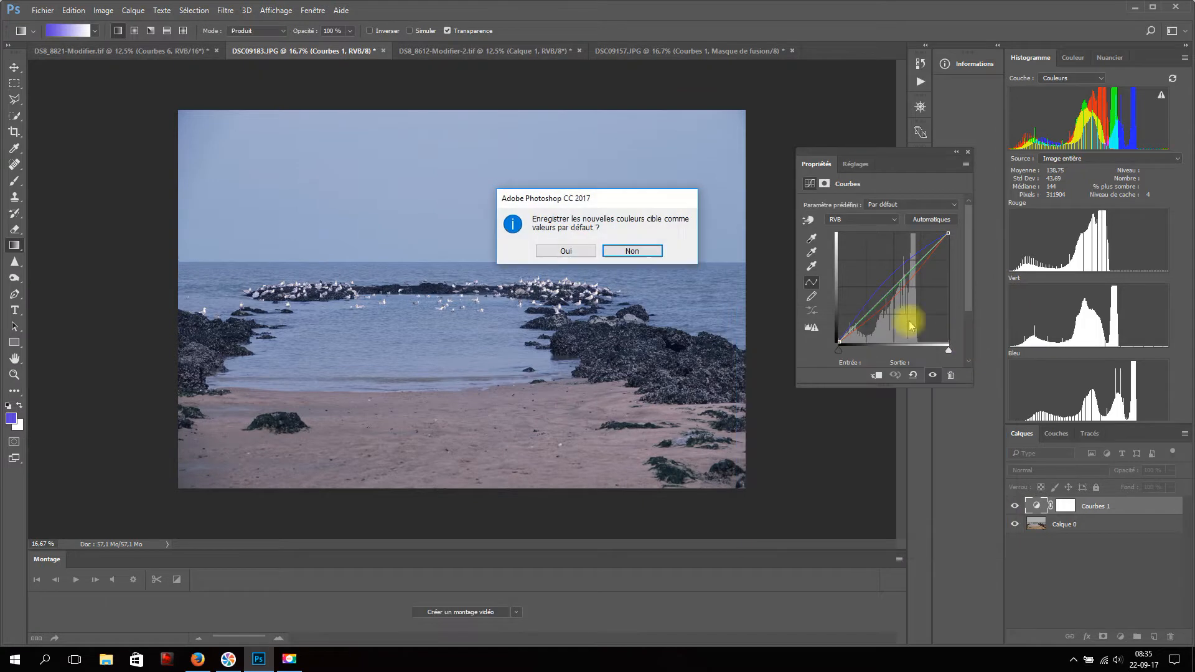
click(632, 251)
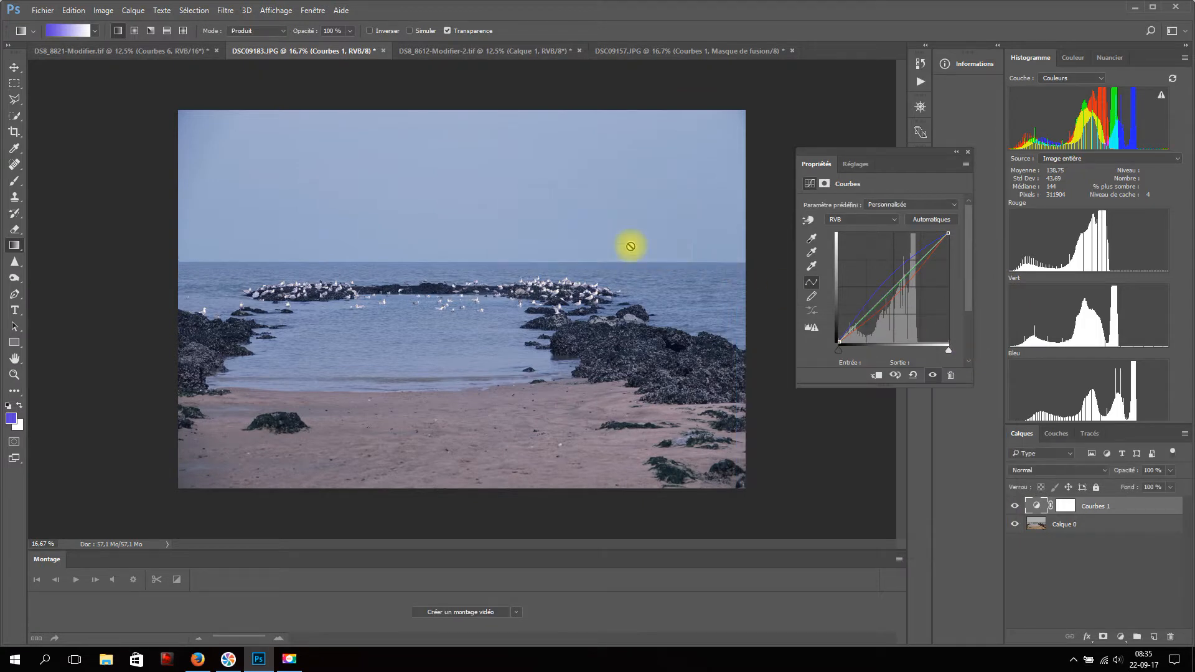
Step: On Courbes 1's mask, remove the blue tint from the sand with upward black gradients and from the rocks on both sides with a black brush
click(1063, 506)
drag(439, 486, 441, 360)
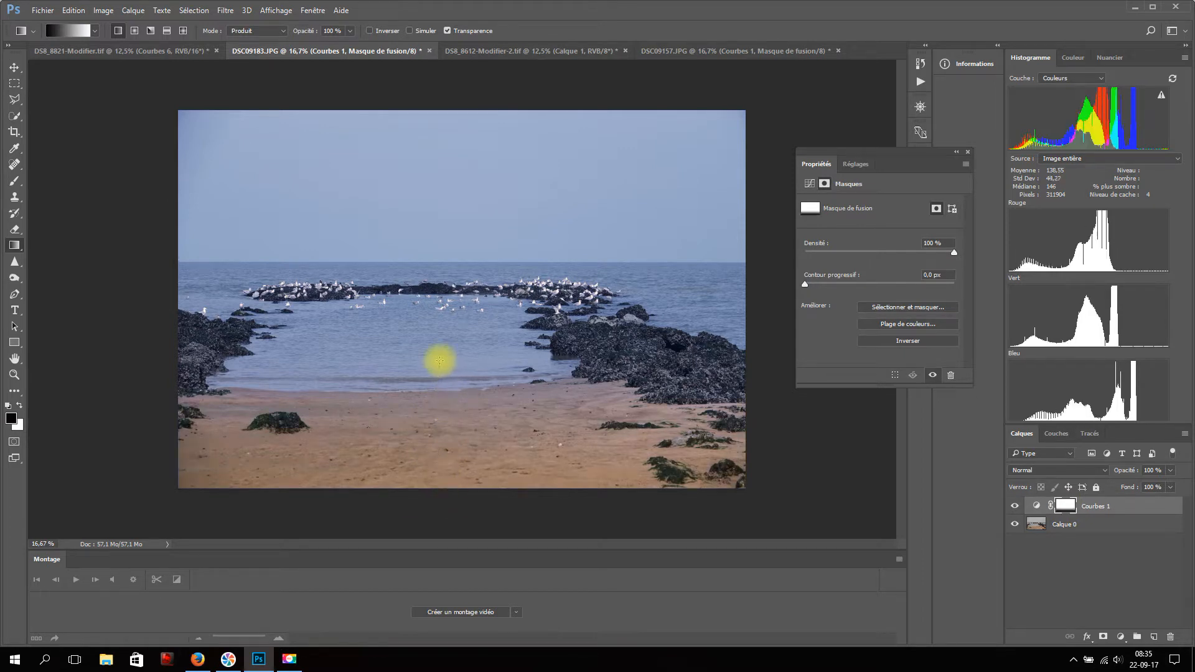
drag(424, 418, 418, 367)
click(14, 180)
mouse_move(630, 359)
mouse_down()
mouse_move(611, 346)
mouse_move(641, 351)
mouse_move(576, 342)
mouse_move(714, 354)
mouse_move(648, 349)
mouse_move(632, 360)
mouse_move(657, 368)
mouse_up()
mouse_move(203, 349)
mouse_down()
mouse_move(167, 361)
mouse_move(177, 337)
mouse_move(195, 342)
mouse_move(168, 373)
mouse_up()
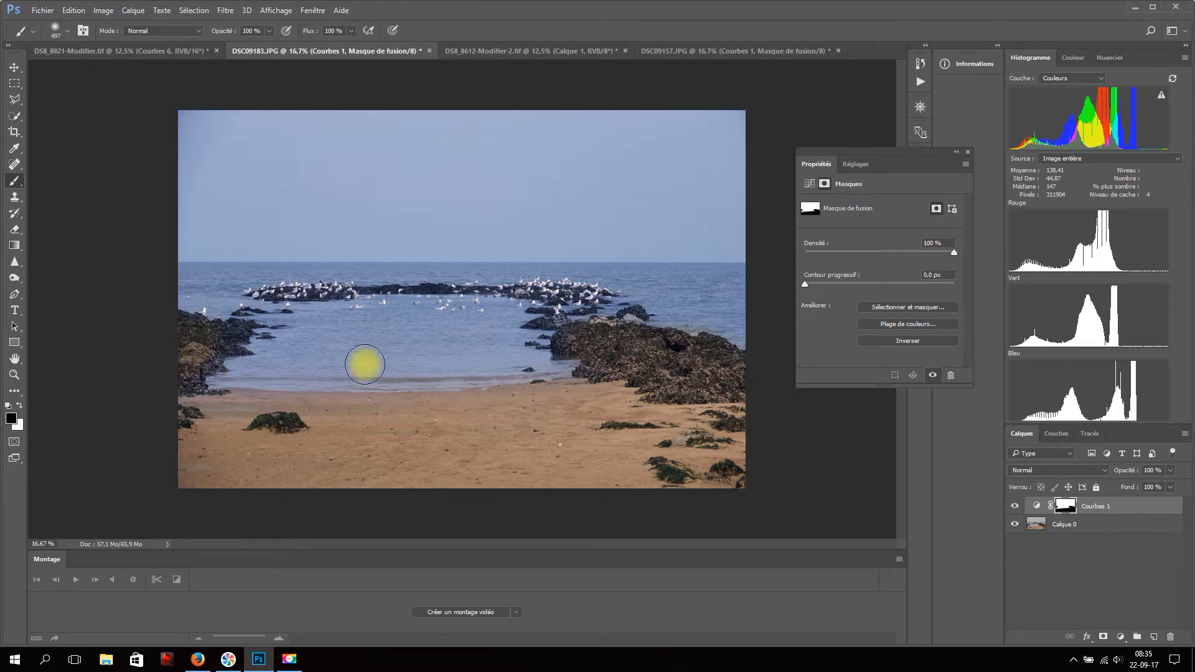
Step: In Courbes 1's blending options, split the Ce calque shadow slider to 44 / 104
double_click(1126, 504)
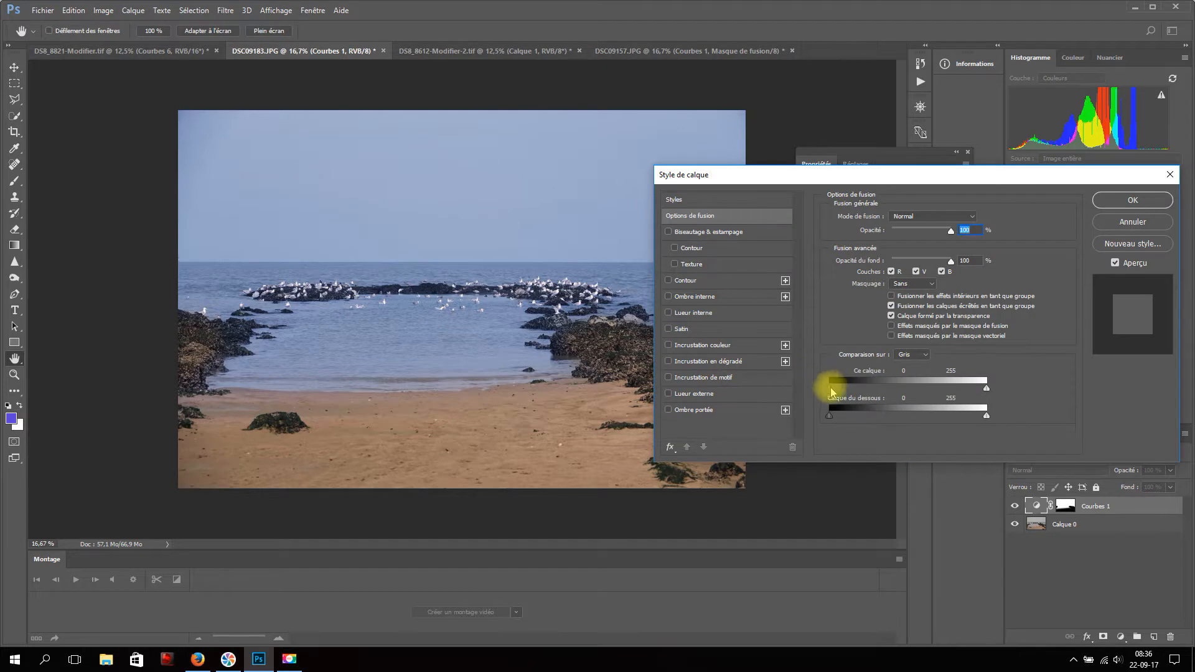
drag(833, 392, 857, 391)
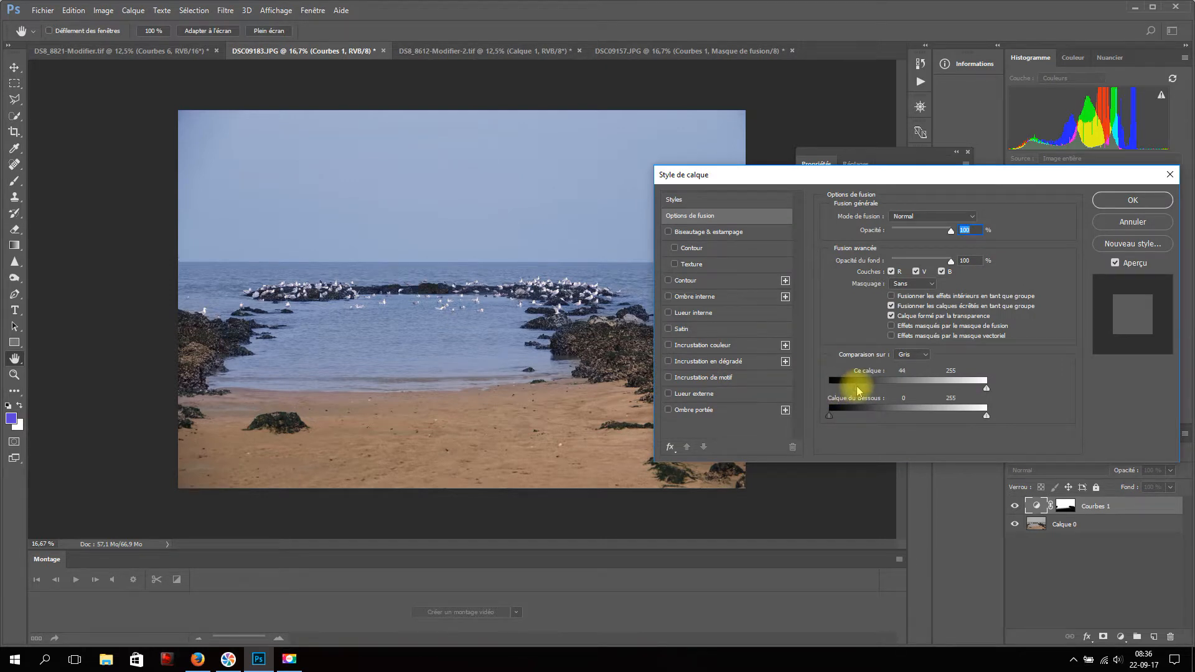
key(alt)
drag(864, 391, 895, 389)
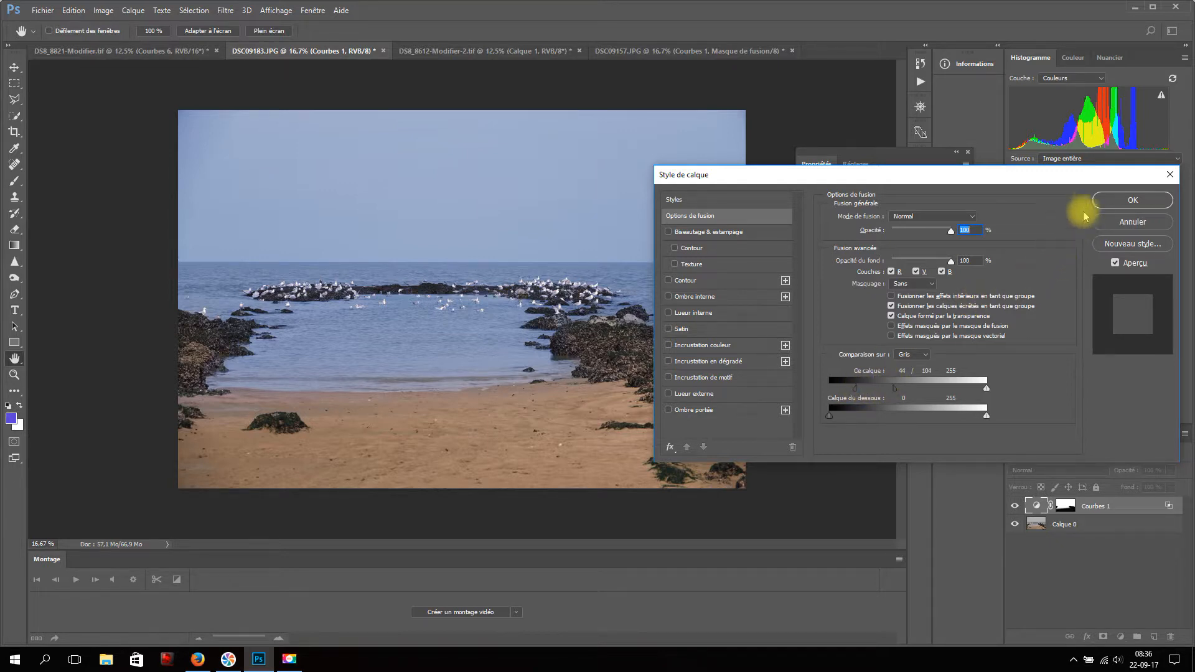
click(1114, 200)
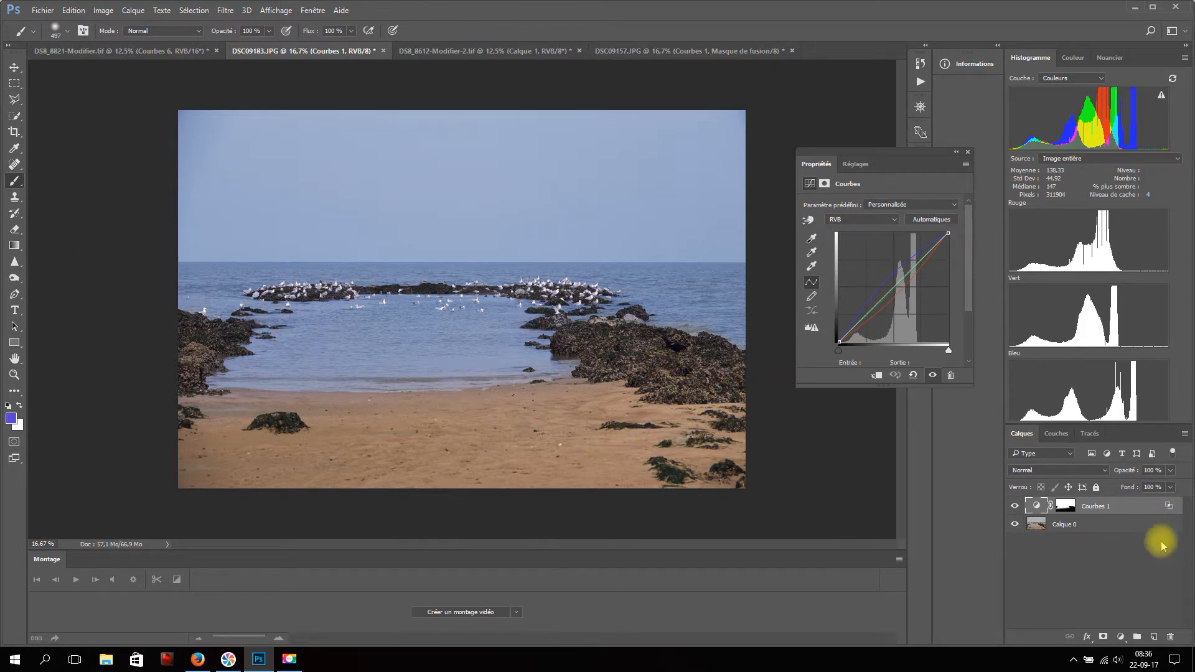
Step: Add a second Curves adjustment layer and automatically correct it with the brown target midtone color 7c6e58, without saving the target colors as defaults
click(1122, 638)
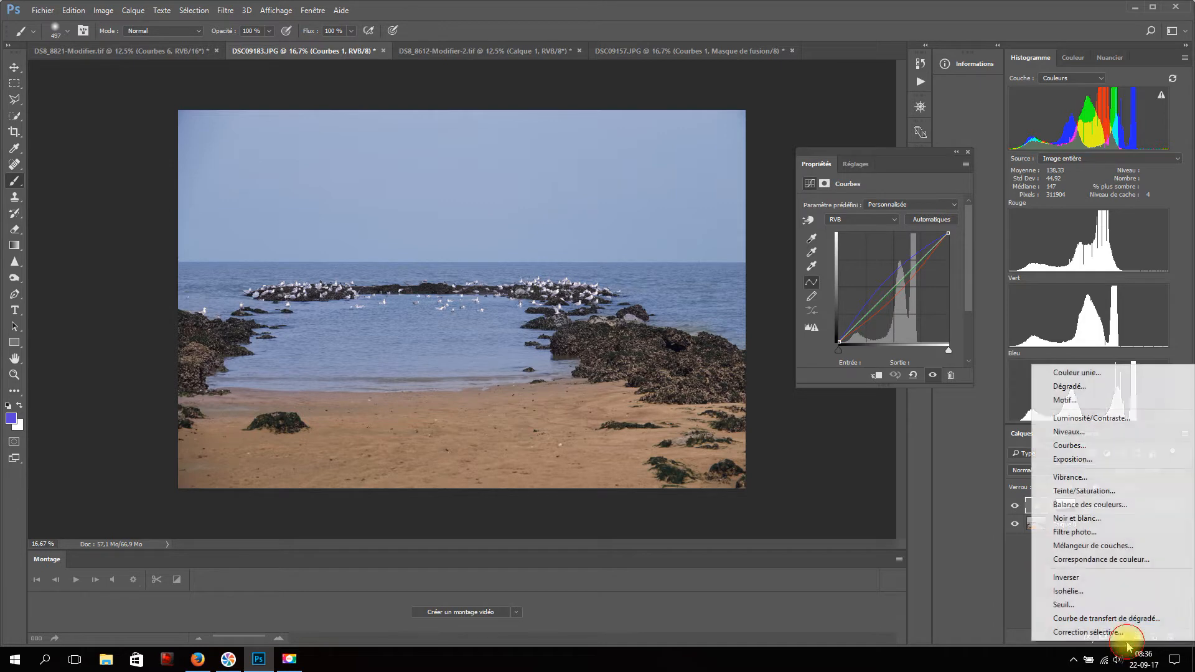
click(1069, 445)
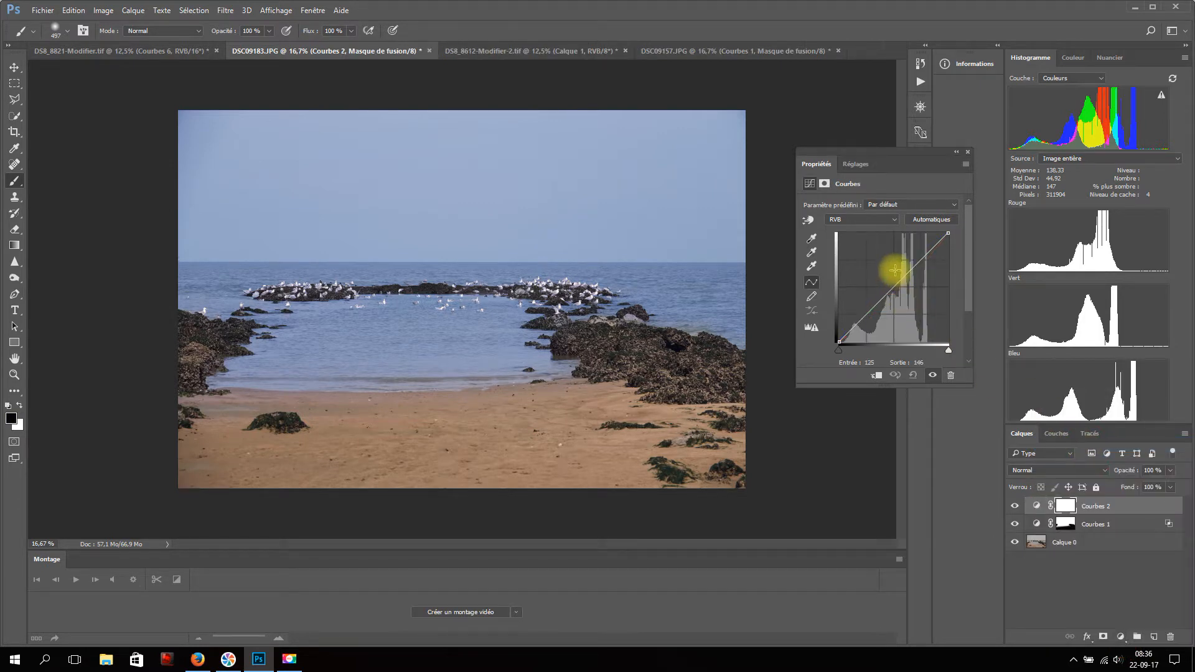
click(964, 166)
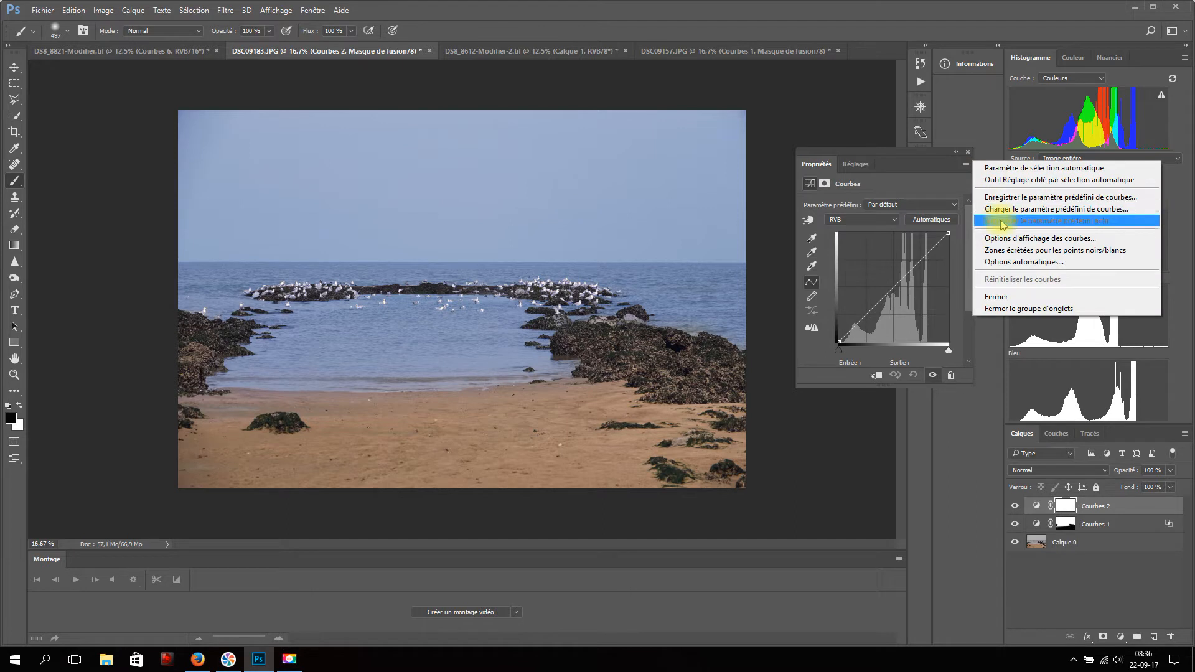
click(1022, 261)
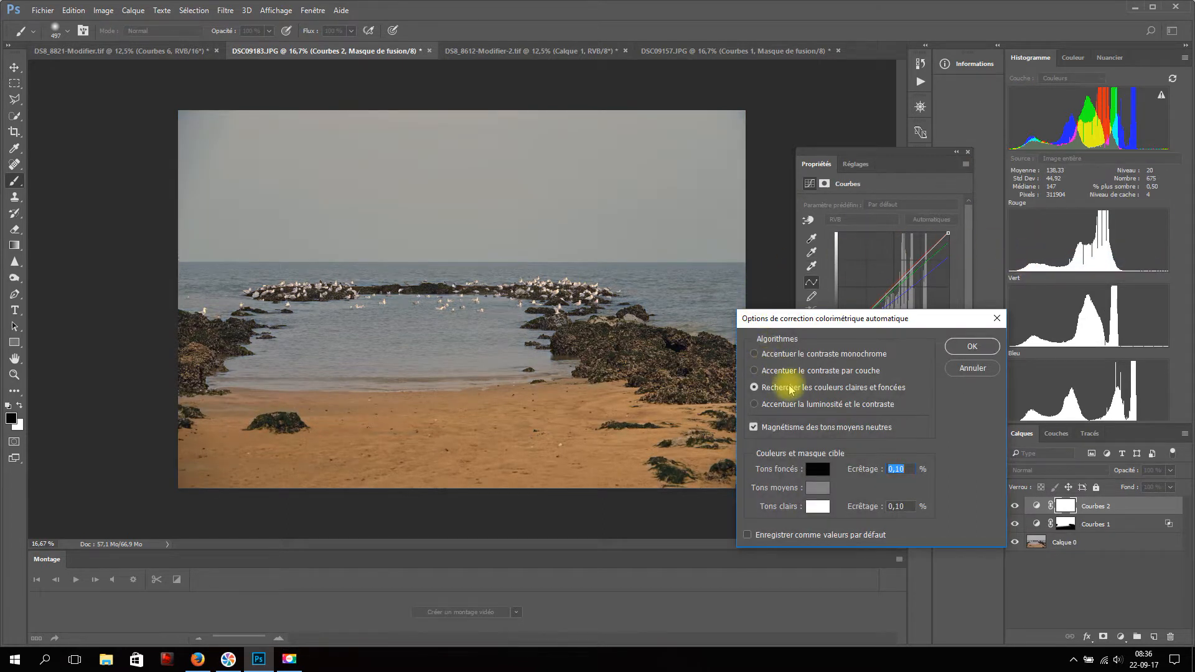
click(817, 487)
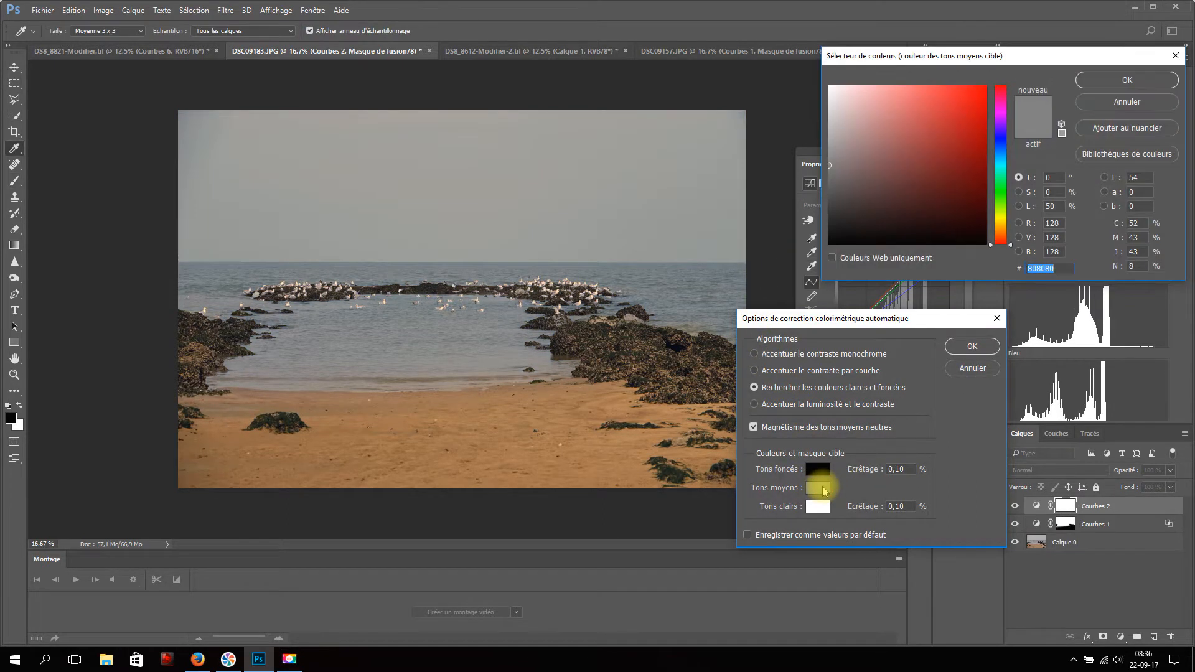
click(1008, 229)
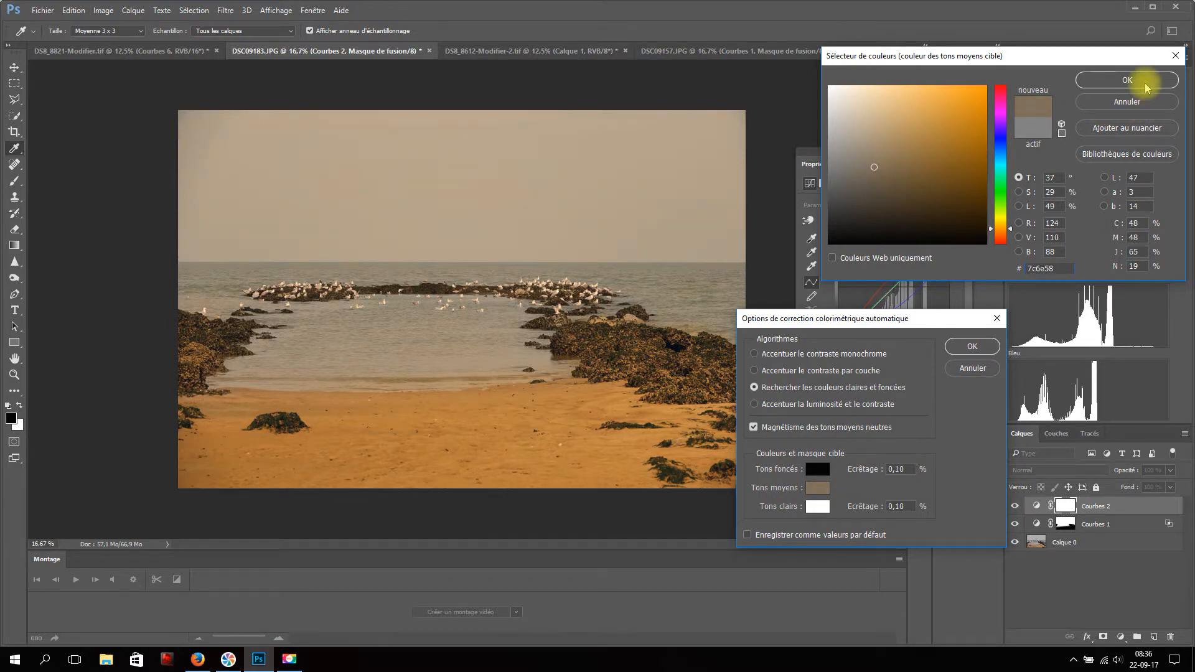
click(1147, 87)
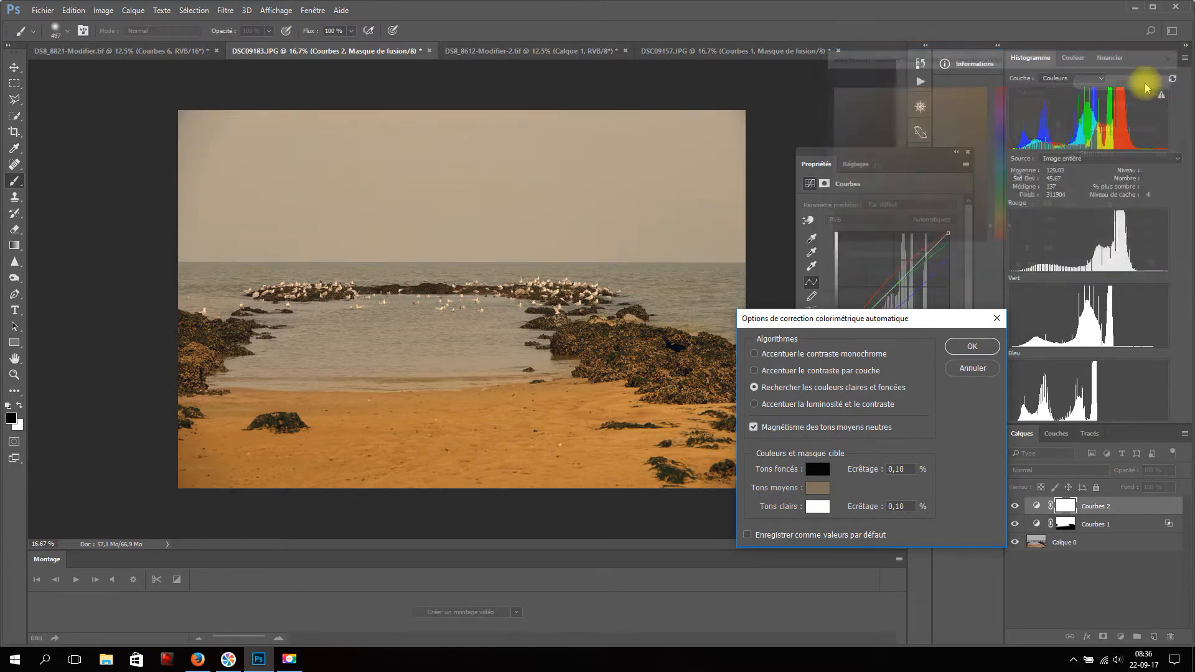
click(976, 347)
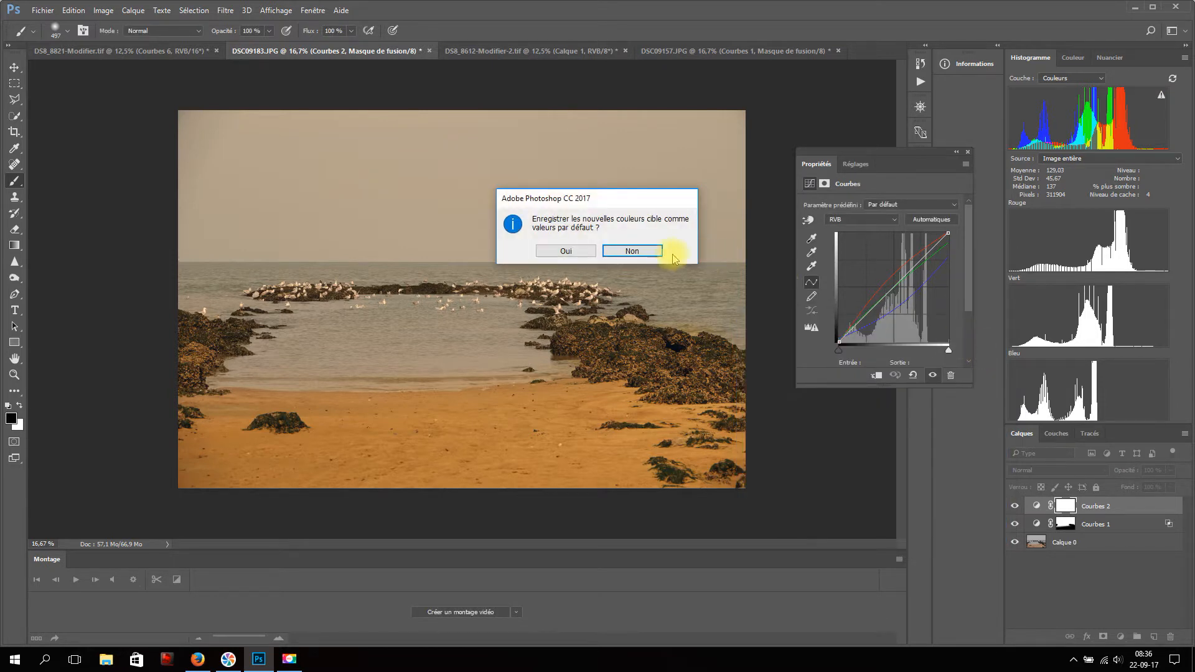
click(632, 251)
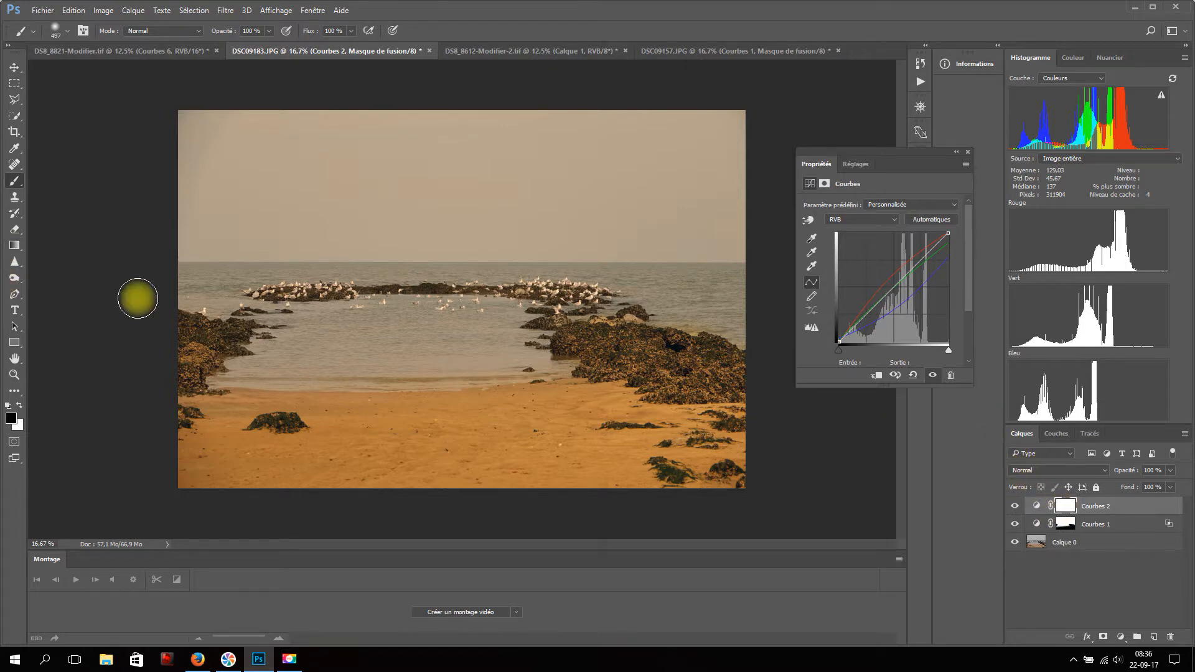
Step: Limit Courbes 2's warm tint to the foreground with a black-to-white gradient on its mask, running from the horizon down to the water's edge
click(11, 245)
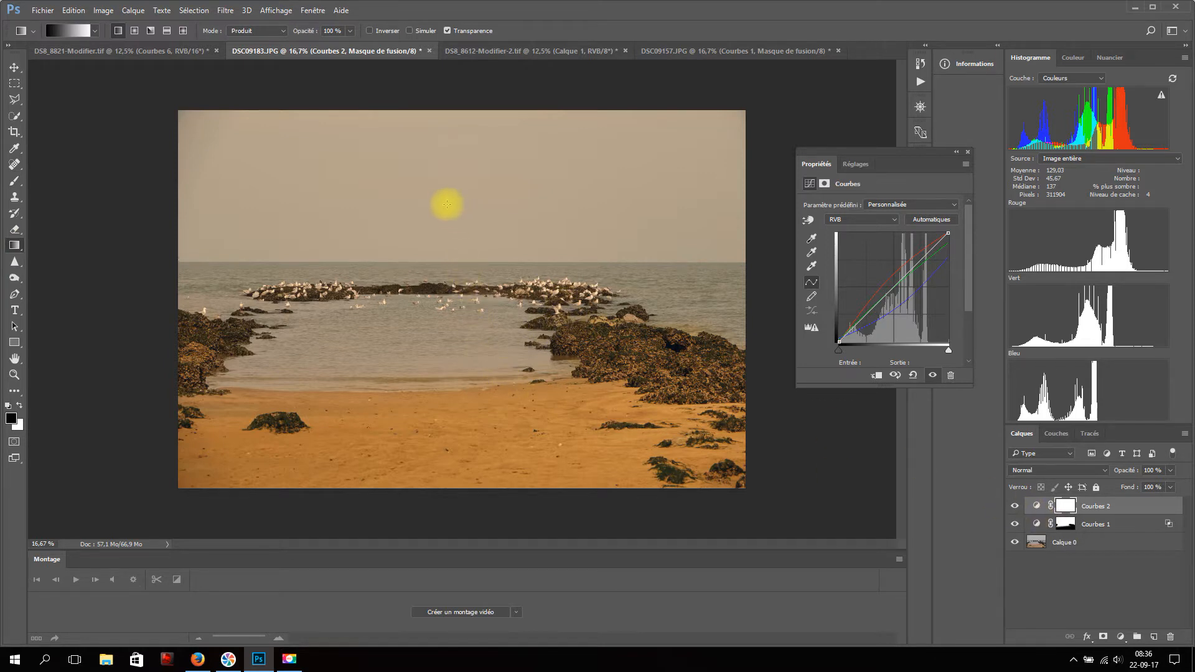
drag(448, 268, 455, 353)
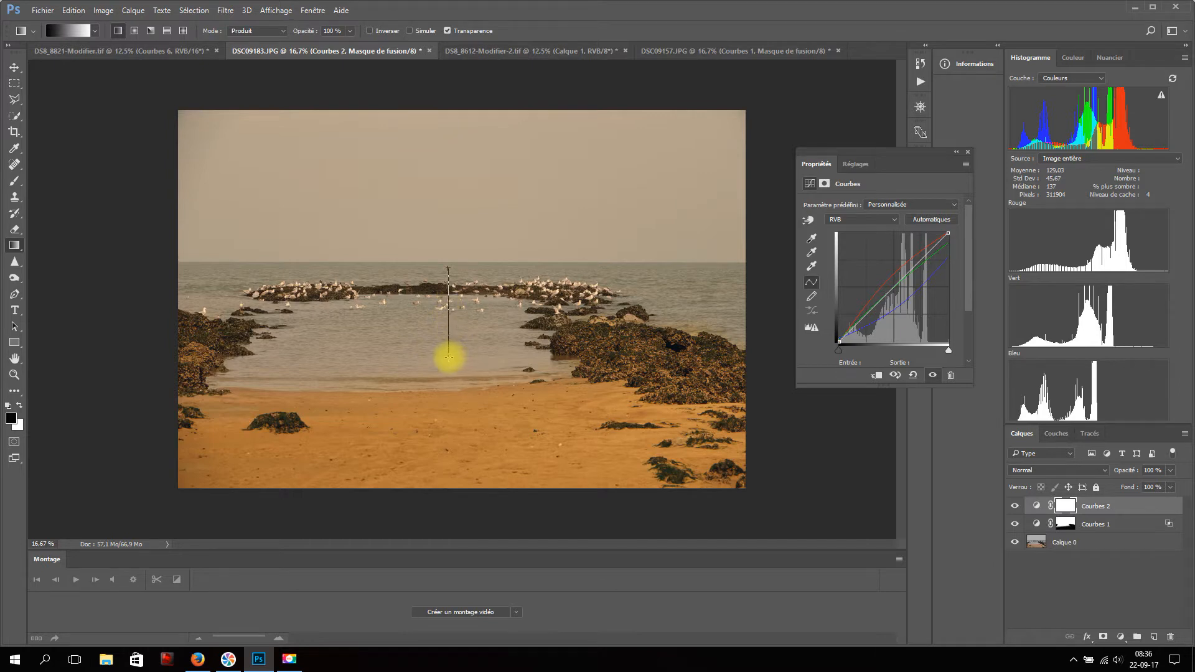
drag(449, 357, 449, 357)
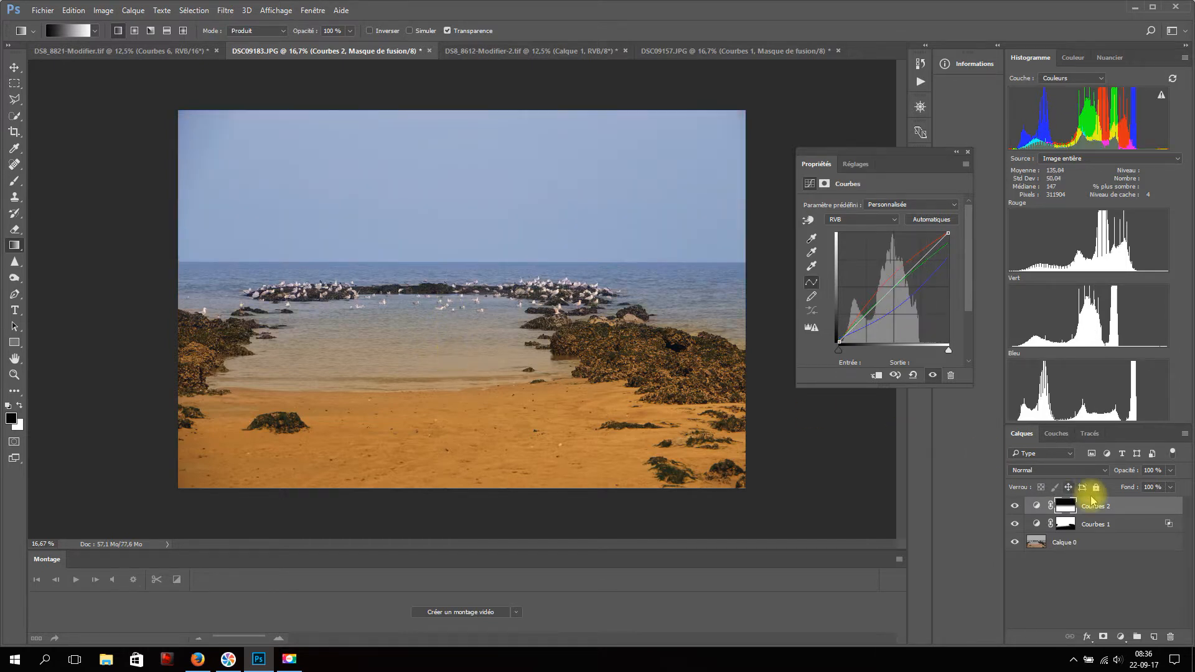
Step: In Courbes 2's blending options, split the Ce calque shadow slider to 45 / 122, and compare the photo with and without the layer
click(1133, 507)
double_click(1133, 507)
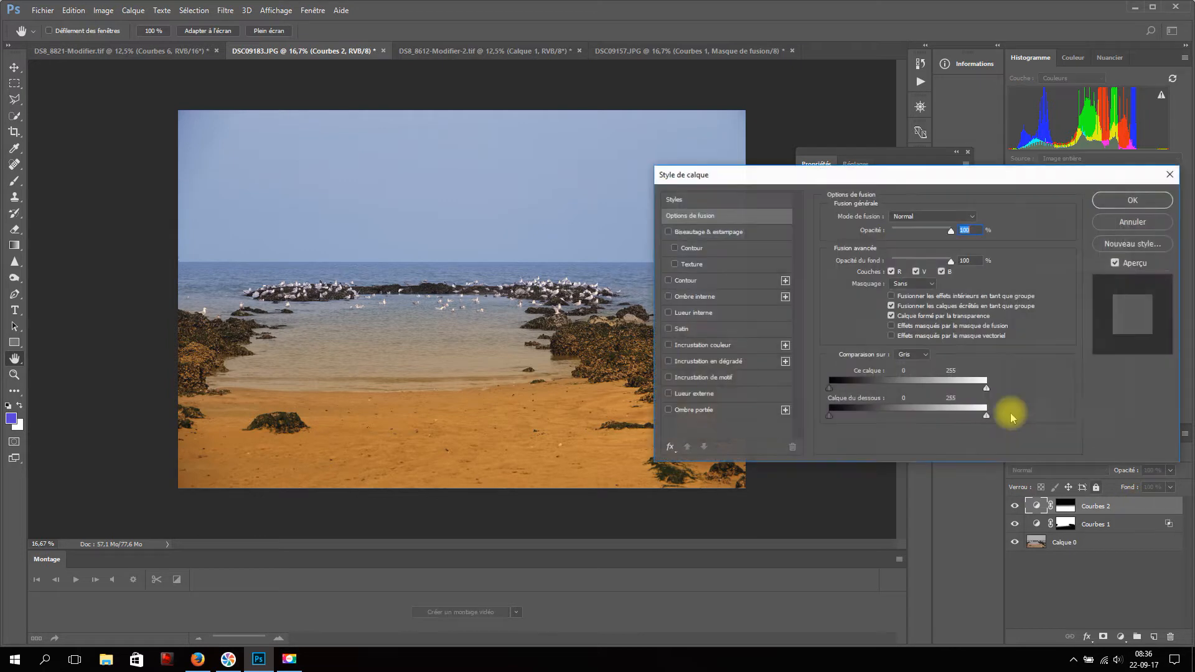
drag(835, 392, 904, 391)
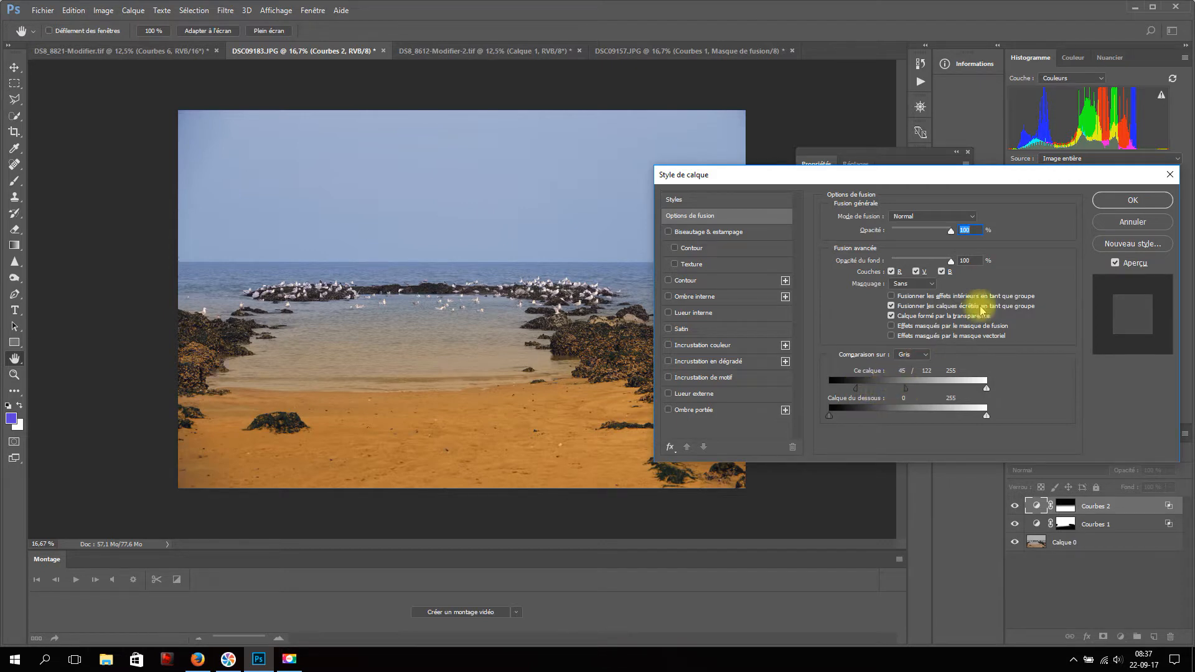
click(1113, 199)
click(1015, 507)
click(1015, 507)
click(1015, 507)
click(1014, 507)
click(1015, 507)
click(1015, 507)
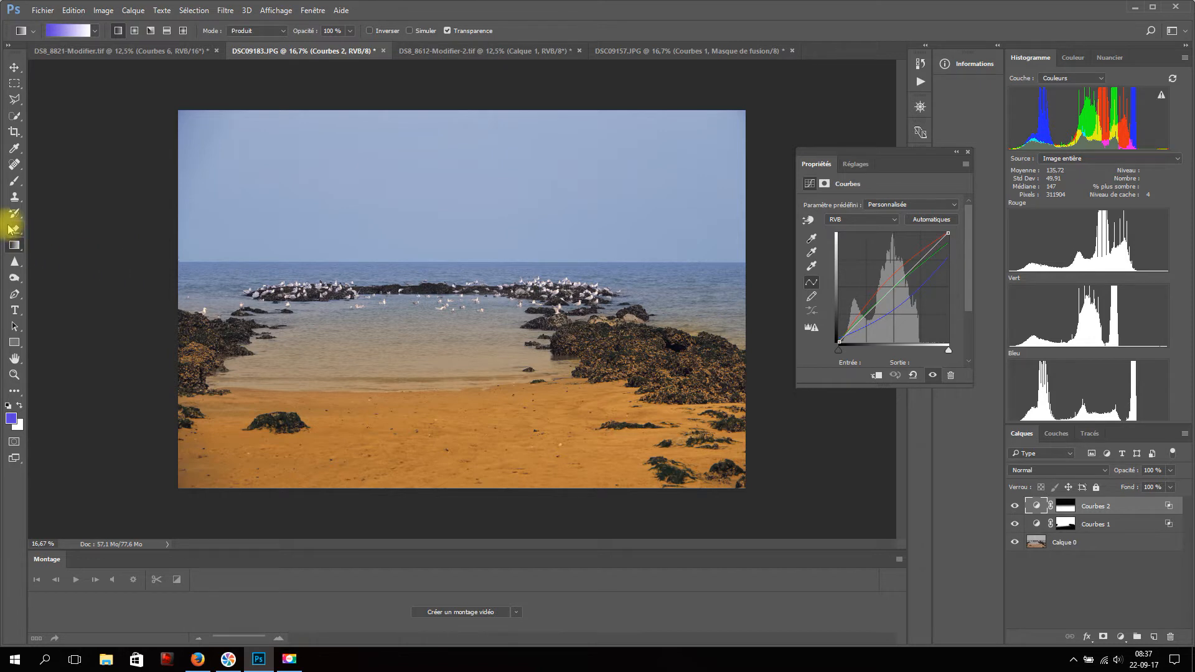
Step: Paint white with the Brush on Courbes 1's mask to restore the blue tint on the water around the rocks
click(15, 180)
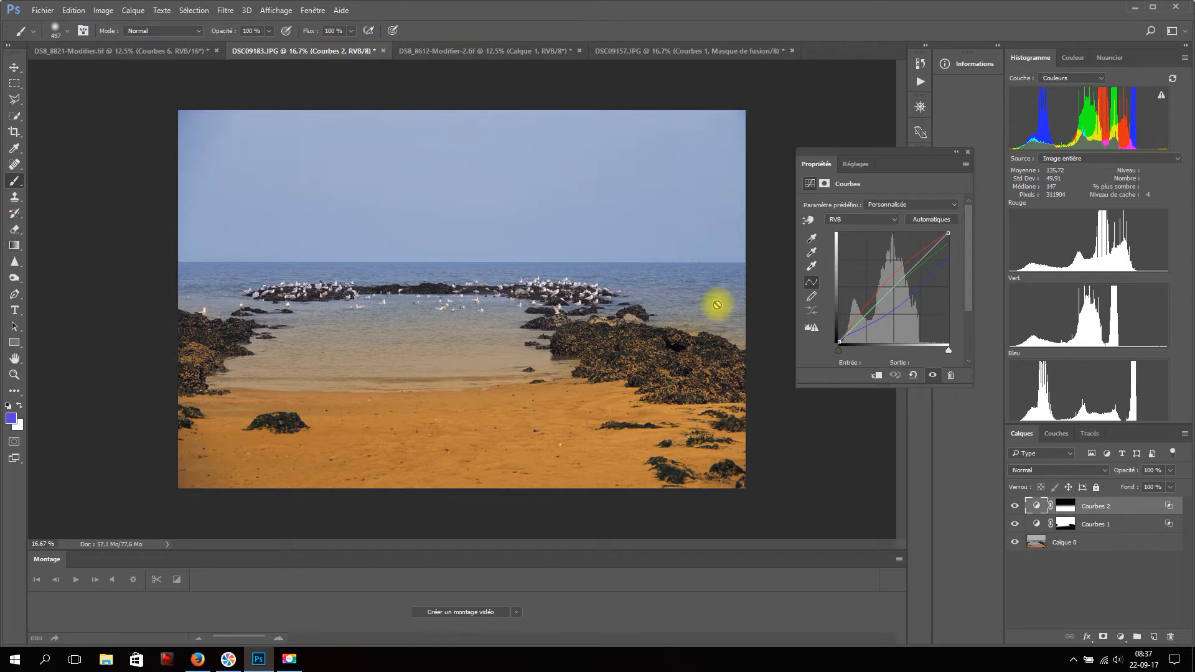
click(1066, 524)
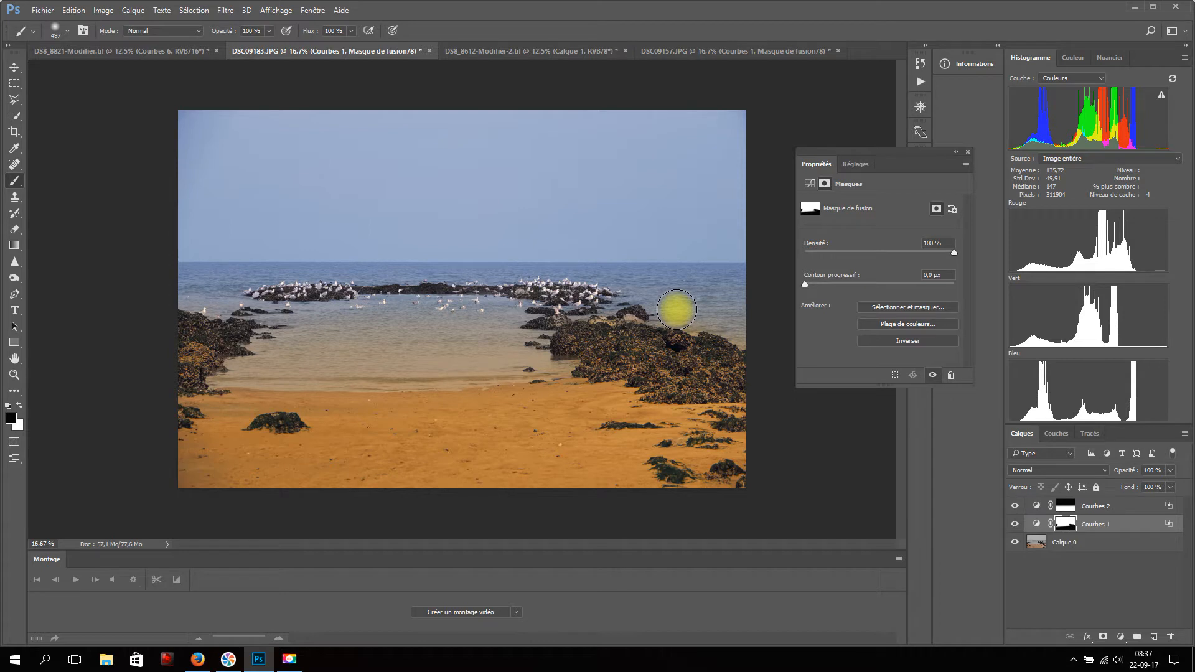
key(x)
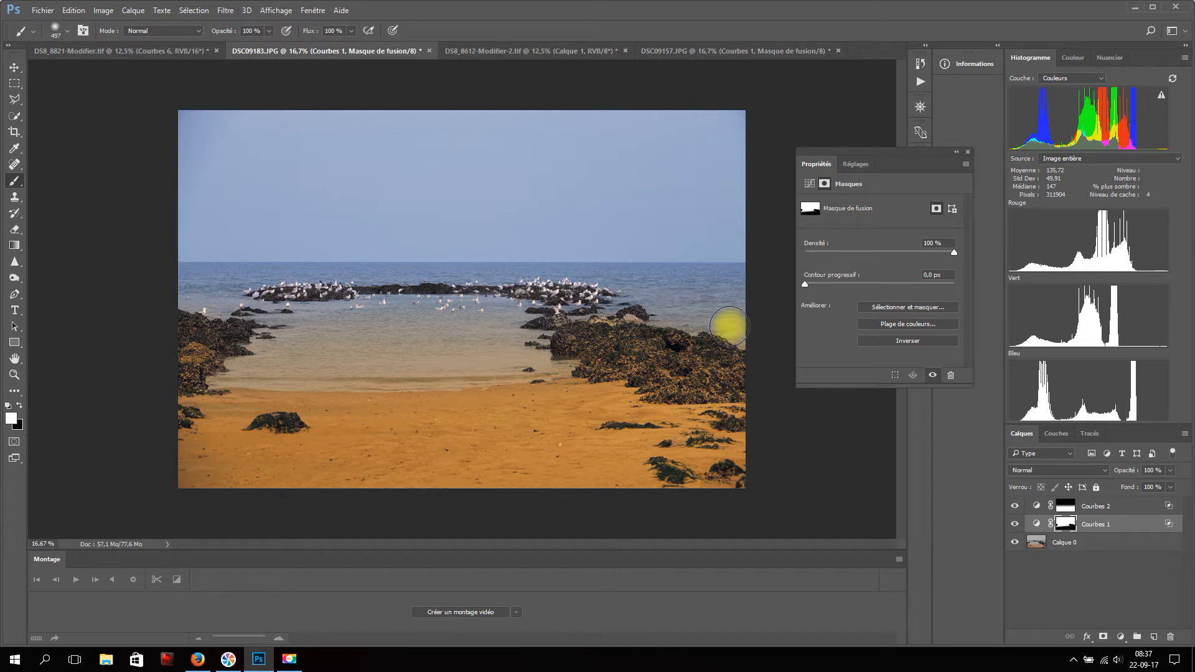
mouse_move(701, 318)
mouse_down()
mouse_move(753, 331)
mouse_move(691, 308)
mouse_move(757, 339)
mouse_move(672, 307)
mouse_up()
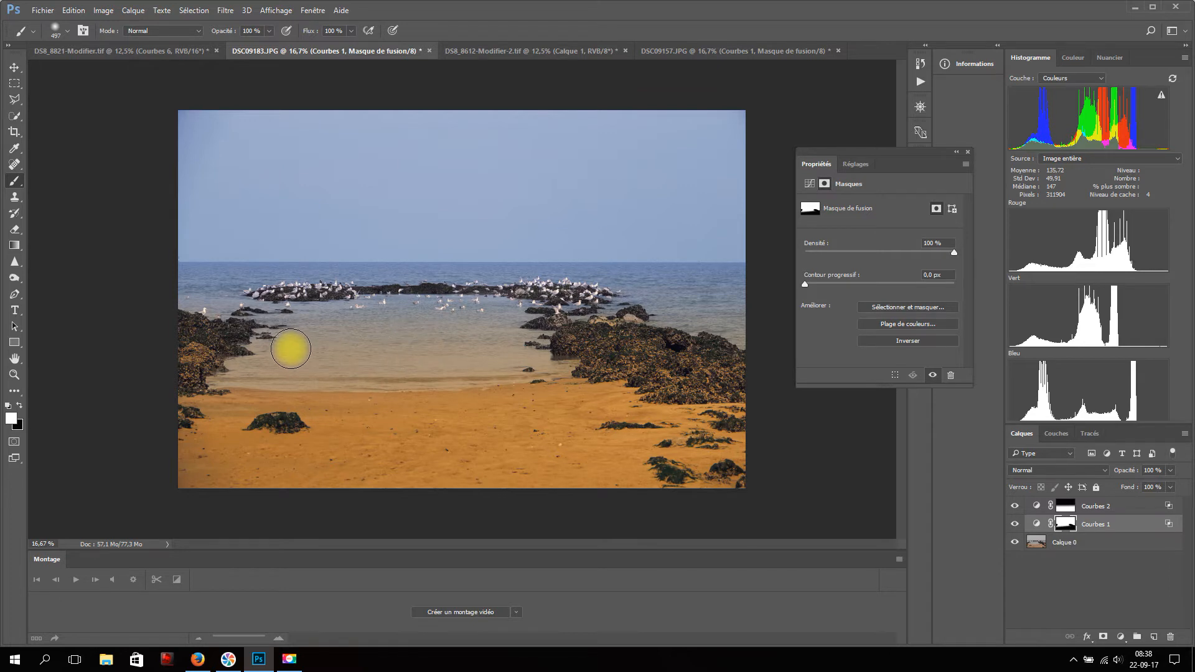
Step: Remove Courbes 2's warm tint from the water with a black brush on its mask, and check each Curves layer's effect by toggling its visibility
click(1067, 506)
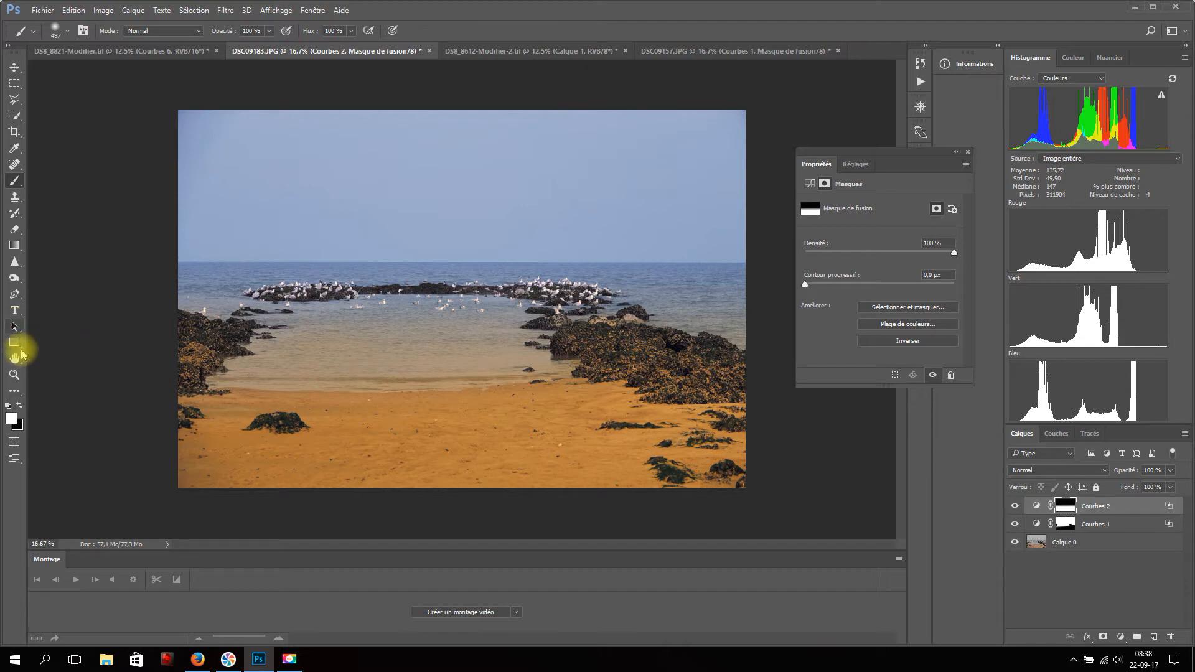
click(18, 408)
mouse_move(298, 341)
mouse_down()
mouse_move(420, 360)
mouse_move(310, 338)
mouse_move(434, 331)
mouse_move(304, 323)
mouse_move(245, 373)
mouse_move(513, 365)
mouse_move(533, 357)
mouse_move(486, 335)
mouse_move(507, 318)
mouse_move(449, 324)
mouse_move(562, 376)
mouse_move(535, 368)
mouse_move(566, 364)
mouse_move(557, 355)
mouse_move(509, 341)
mouse_move(515, 322)
mouse_move(695, 338)
mouse_move(669, 316)
mouse_move(747, 331)
mouse_move(719, 309)
mouse_move(636, 304)
mouse_move(704, 310)
mouse_move(660, 300)
mouse_move(188, 312)
mouse_move(183, 295)
mouse_move(269, 310)
mouse_move(392, 373)
mouse_move(682, 289)
mouse_move(734, 288)
mouse_up()
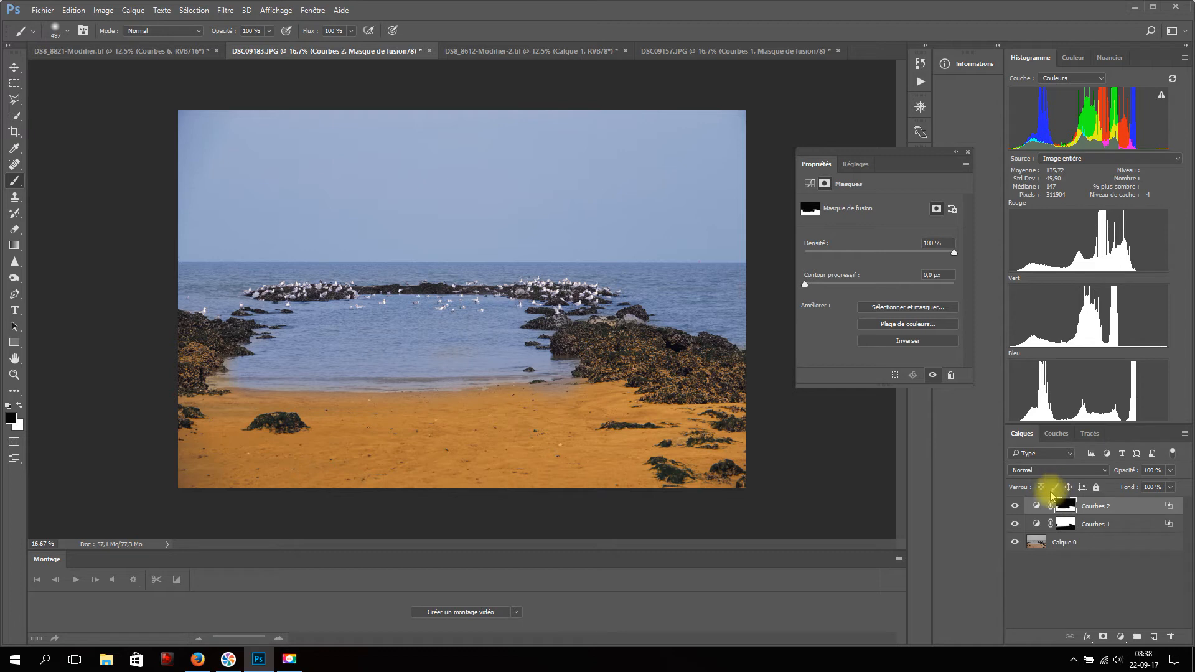
click(1015, 508)
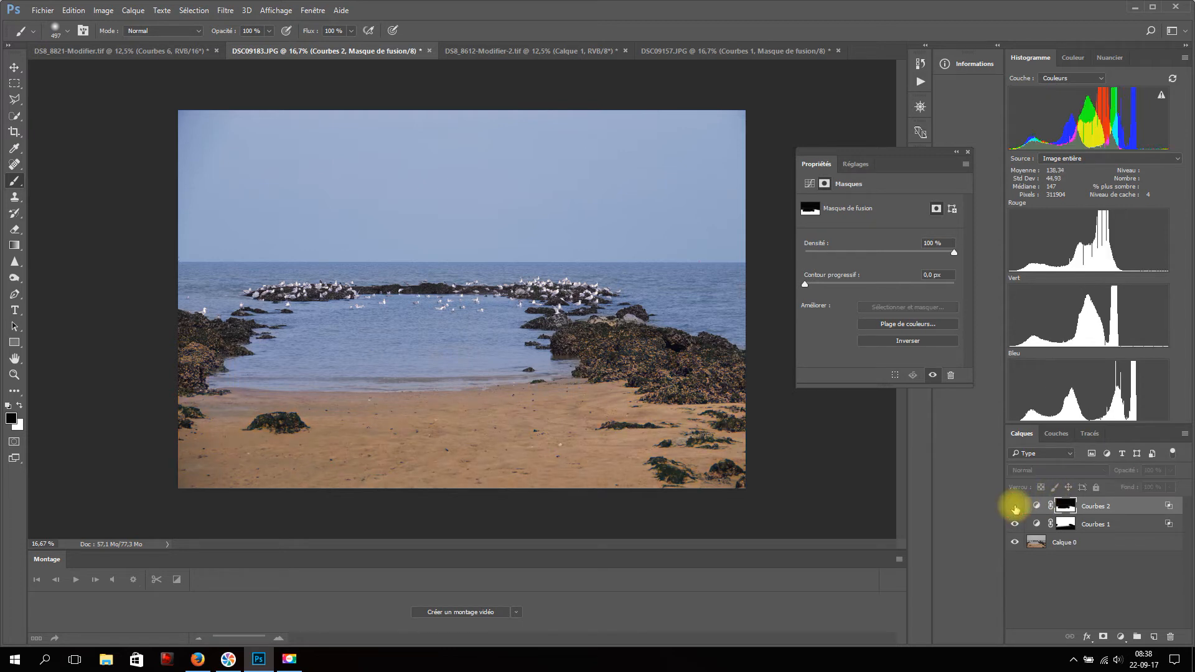
click(1015, 508)
click(1015, 523)
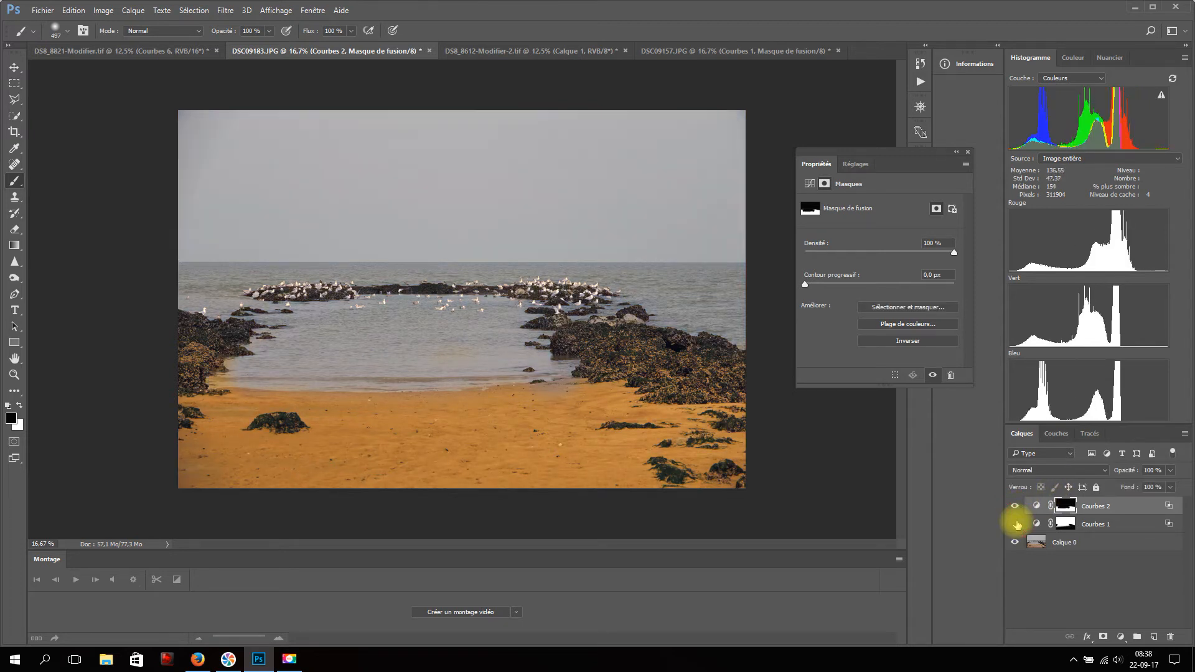
Step: Group Courbes 1 and Courbes 2, and compare the photo with the group hidden and shown
shift+click(1117, 526)
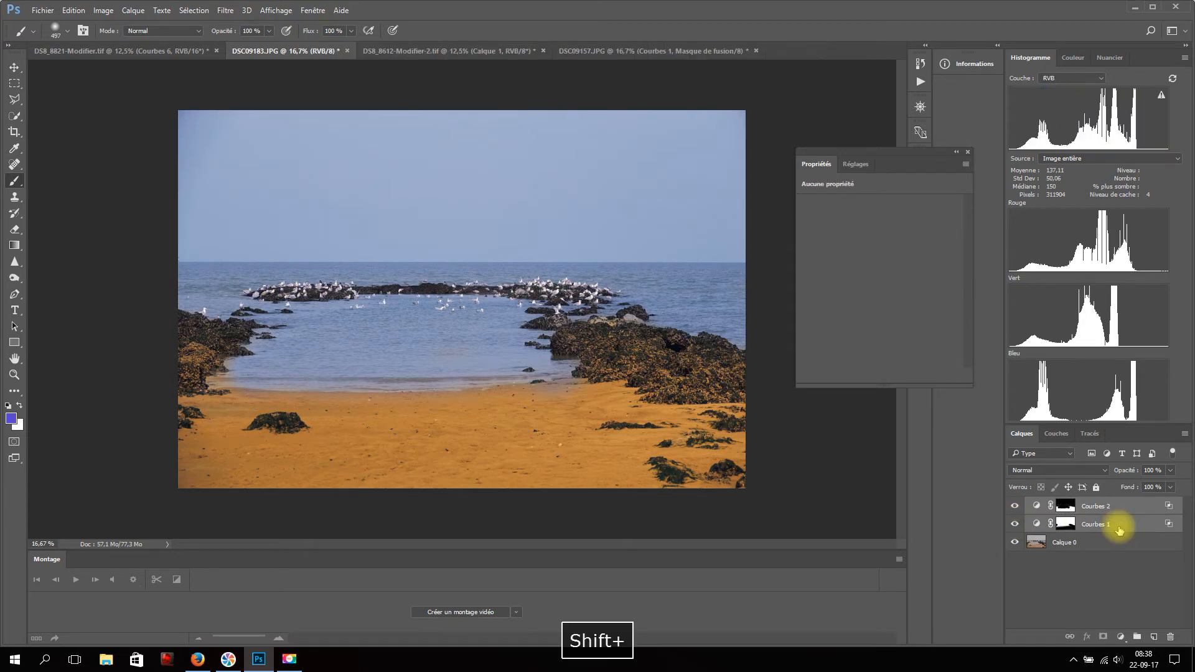
click(1135, 636)
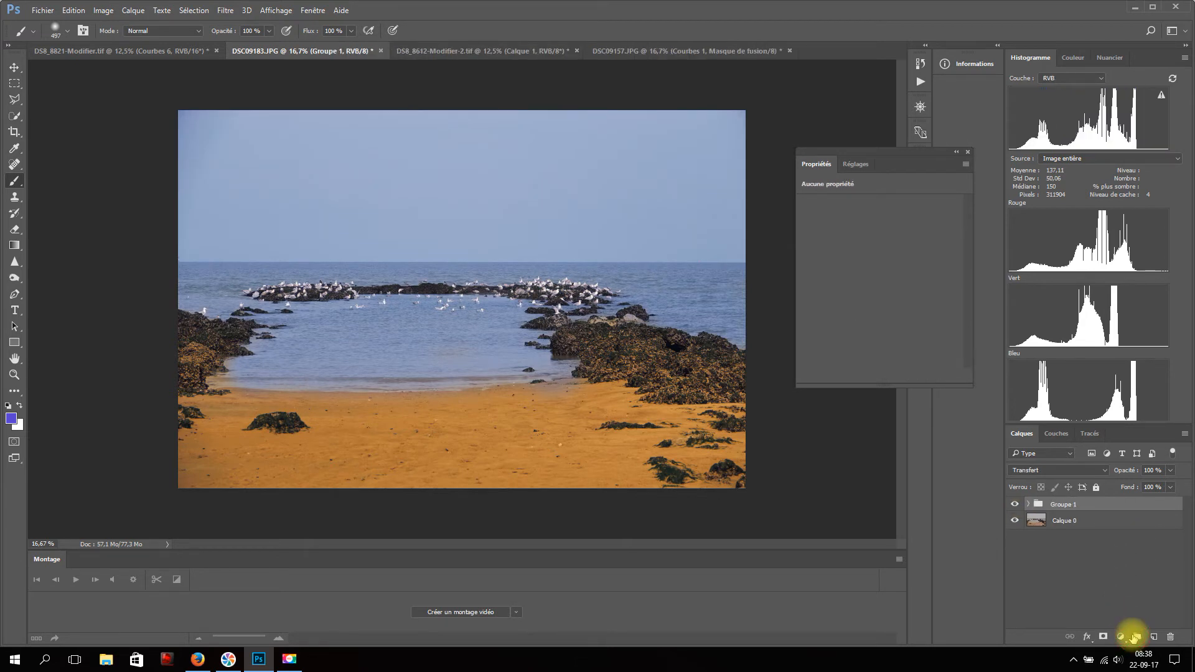
click(1015, 505)
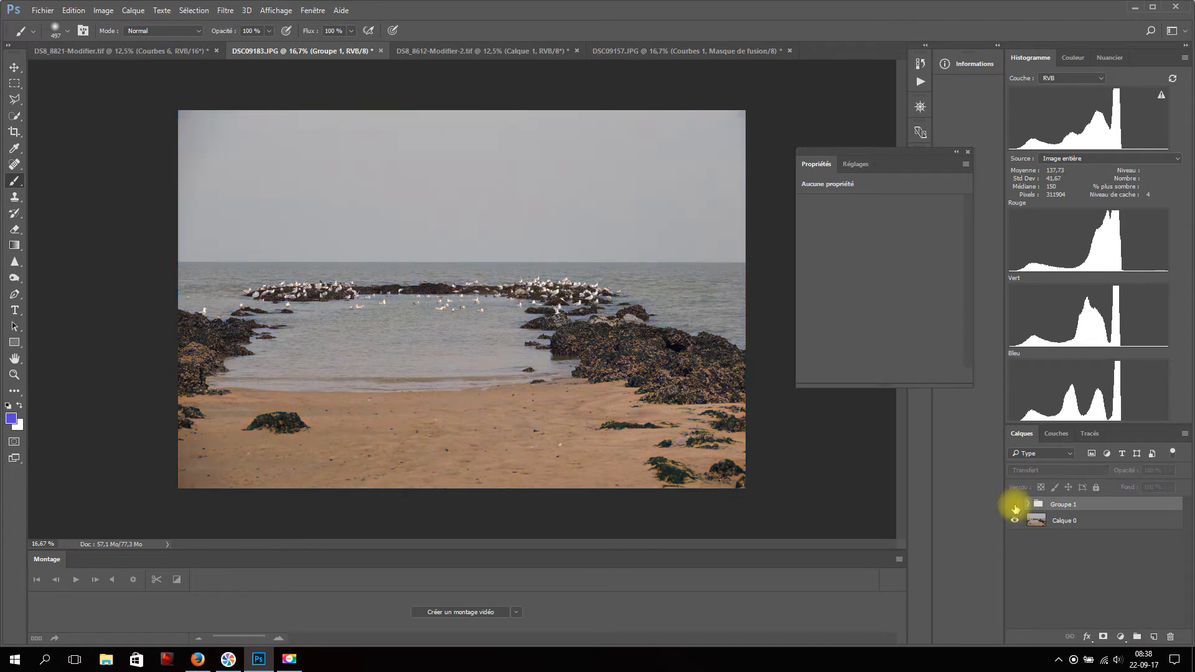
click(1014, 504)
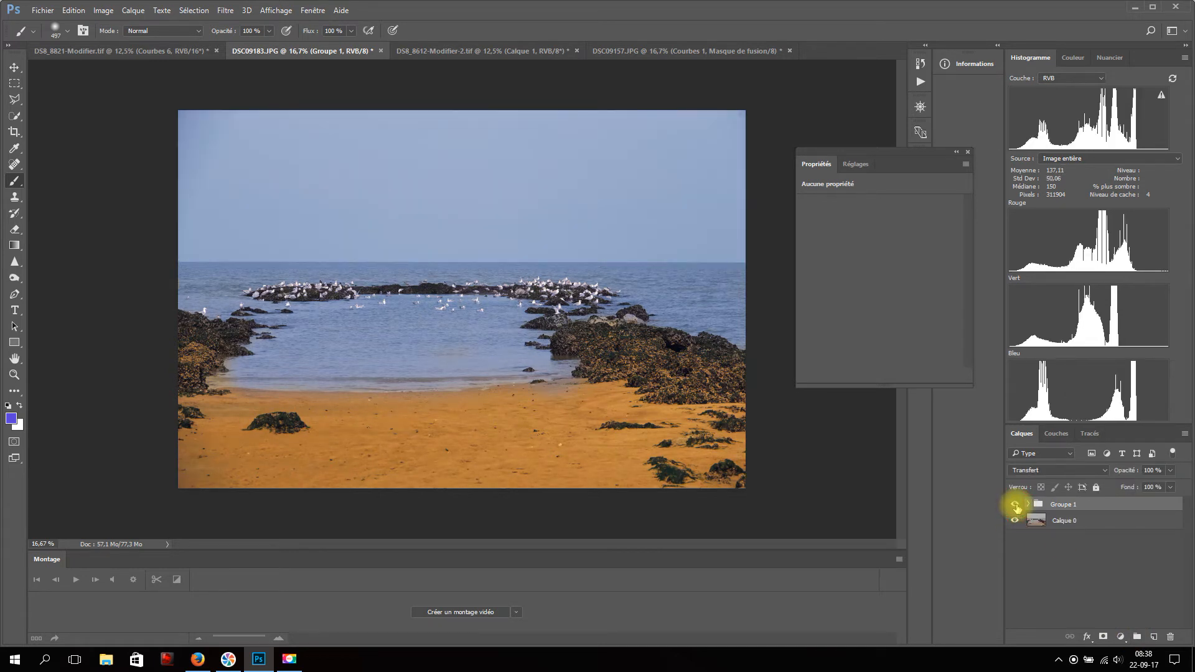
click(1016, 504)
click(1016, 505)
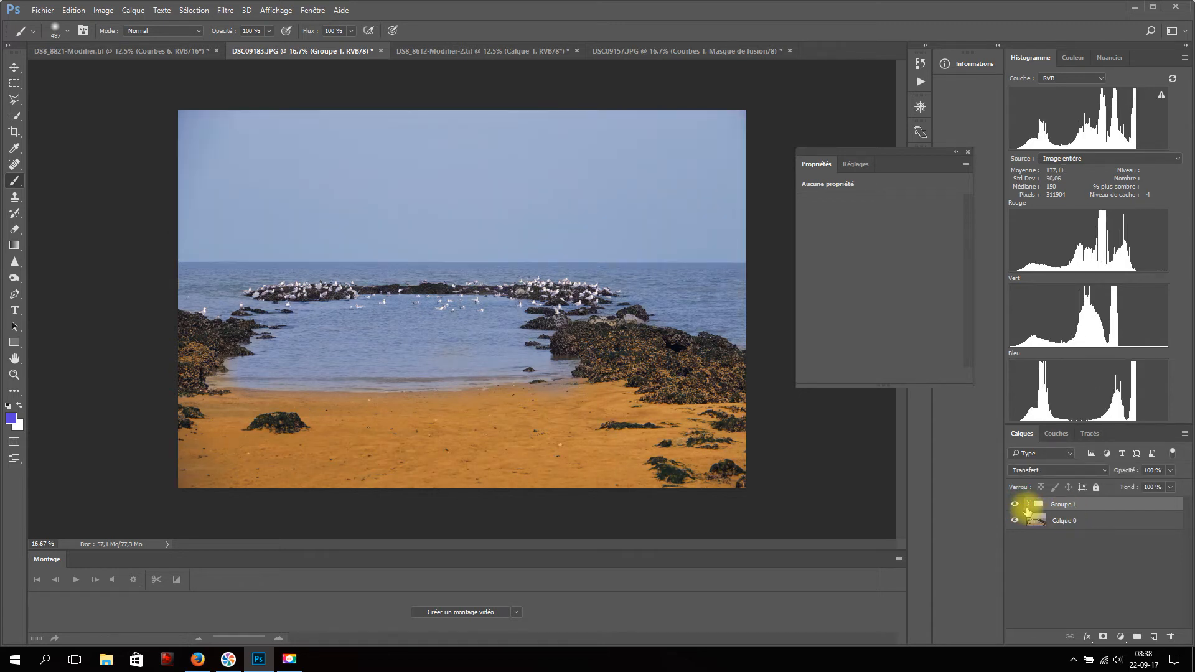
Step: Expand Groupe 1 and reduce Courbes 2's opacity to 73 %
click(1028, 505)
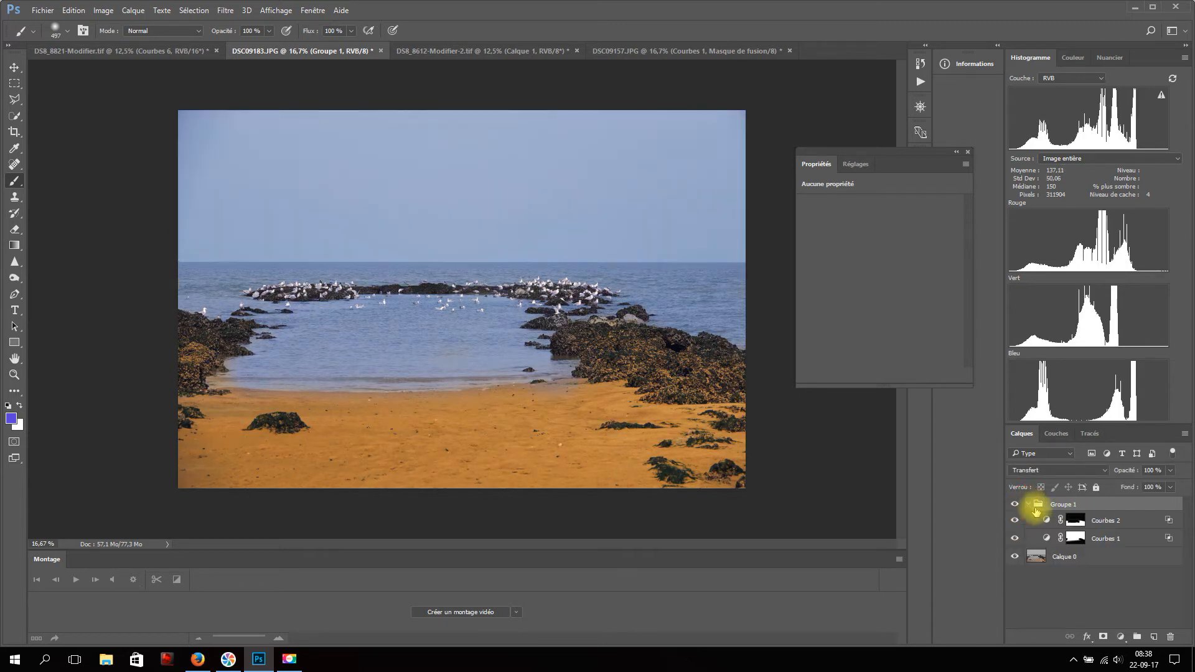
click(1131, 527)
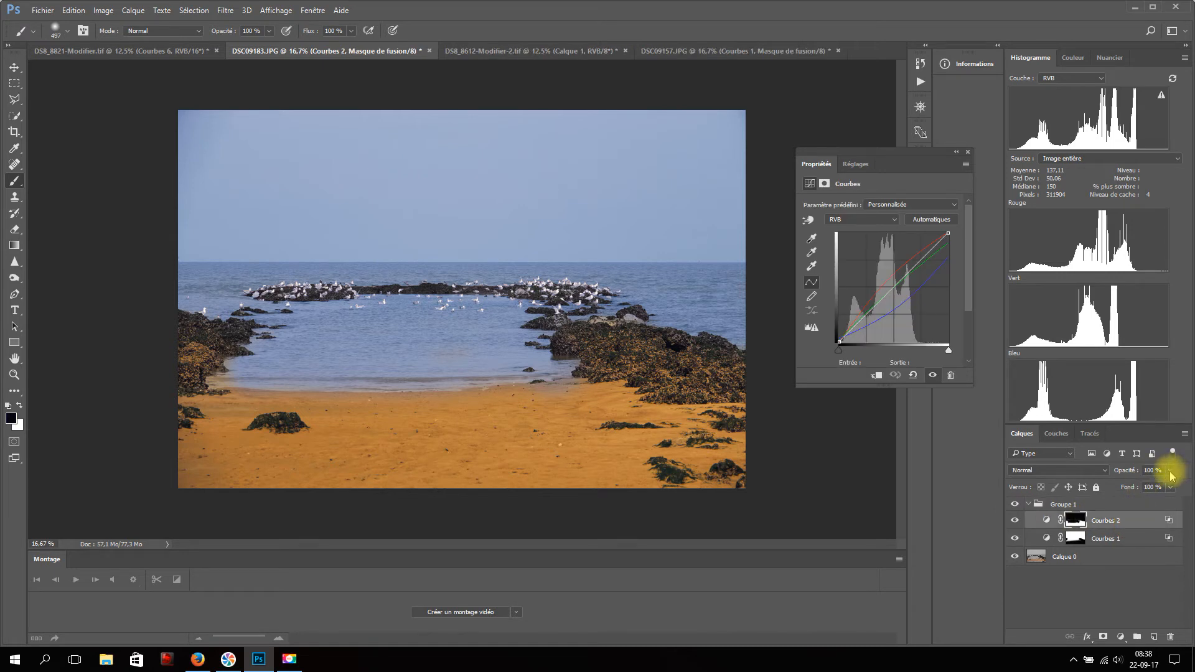
mouse_move(1169, 473)
mouse_down()
mouse_move(1123, 485)
mouse_move(1156, 486)
mouse_up()
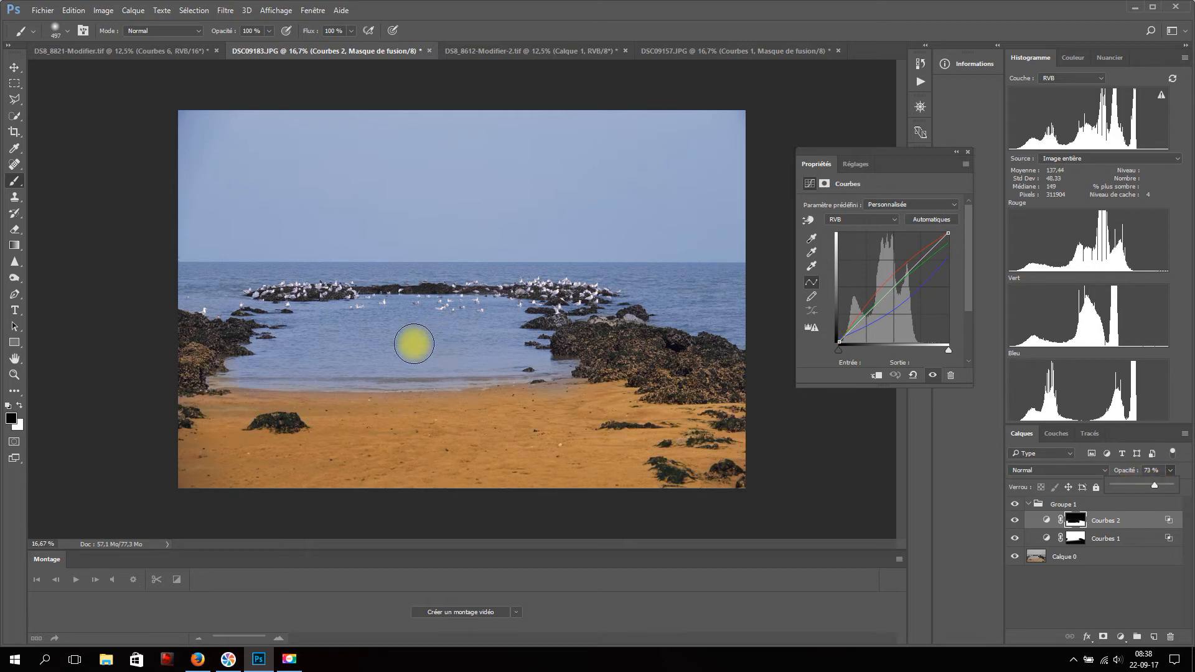
Step: Add a Curves adjustment layer above Courbes 2 and set the target highlight color in its automatic correction options to f7f7f7
click(1120, 637)
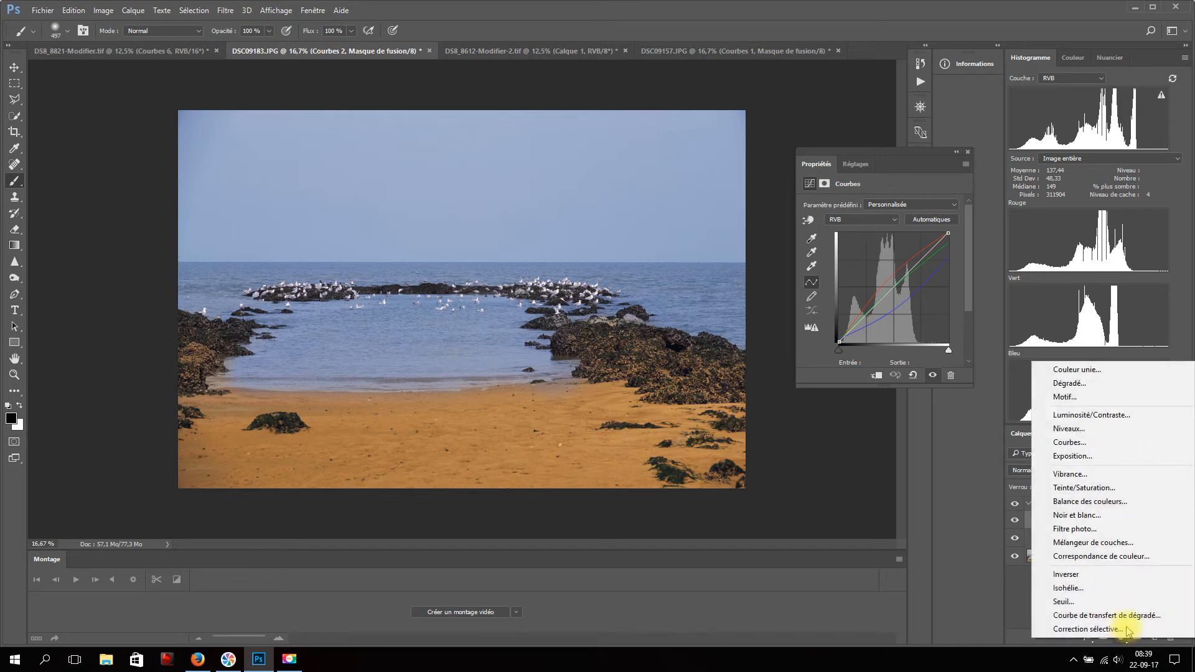
click(1084, 443)
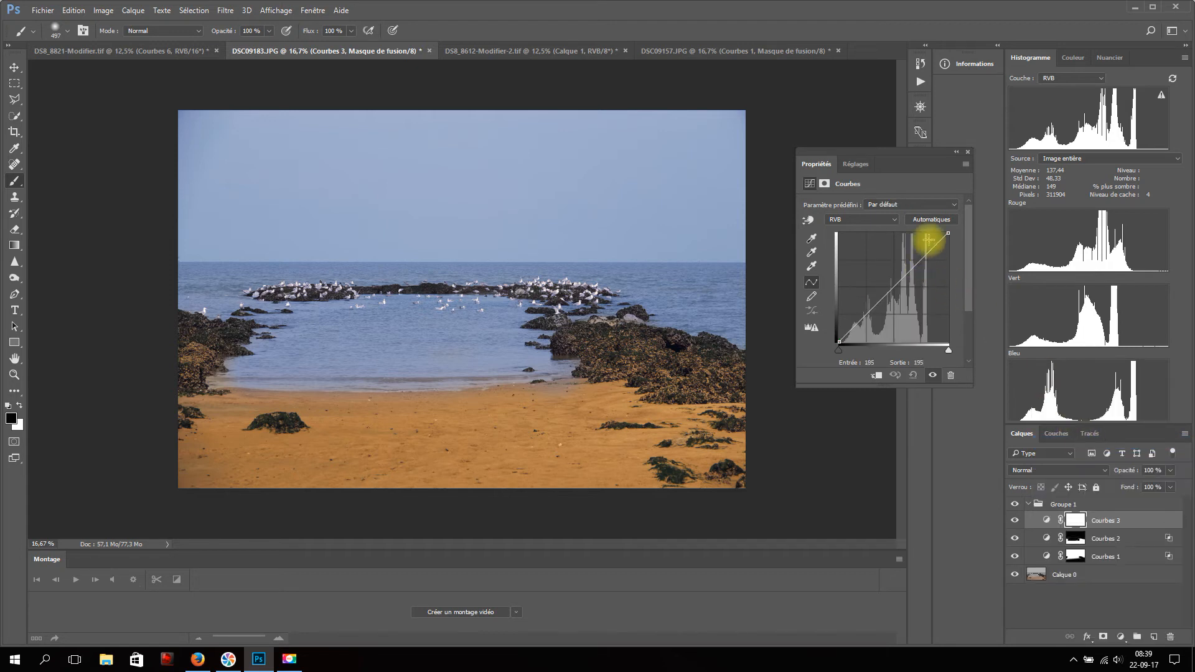
click(965, 165)
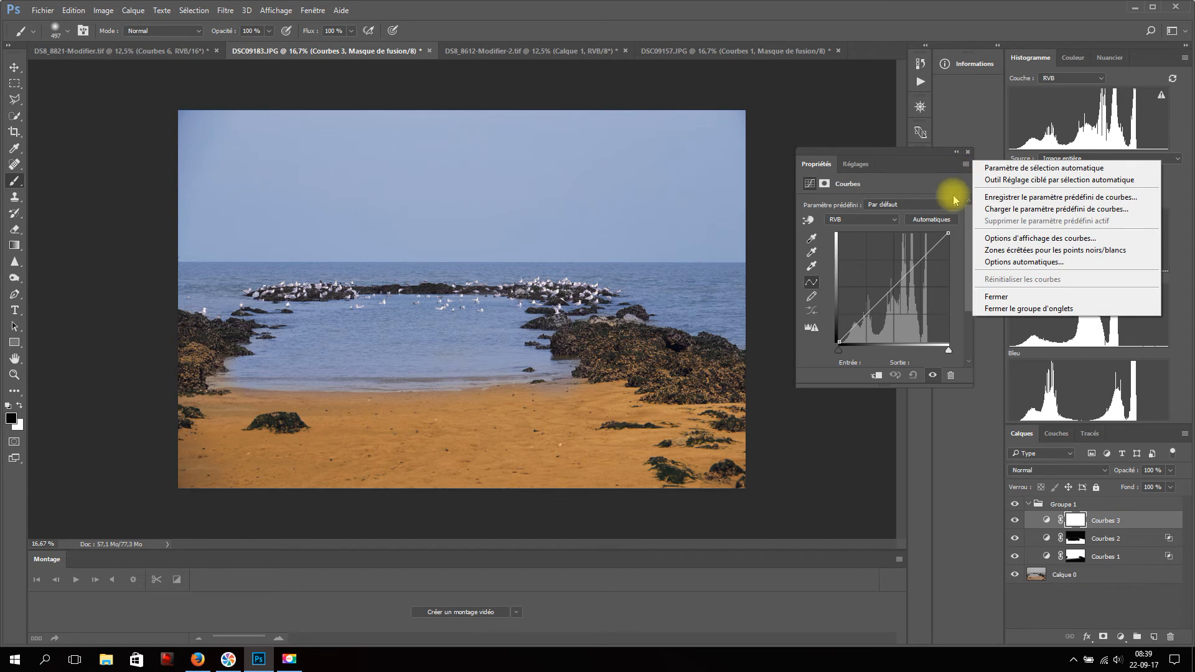
click(1038, 262)
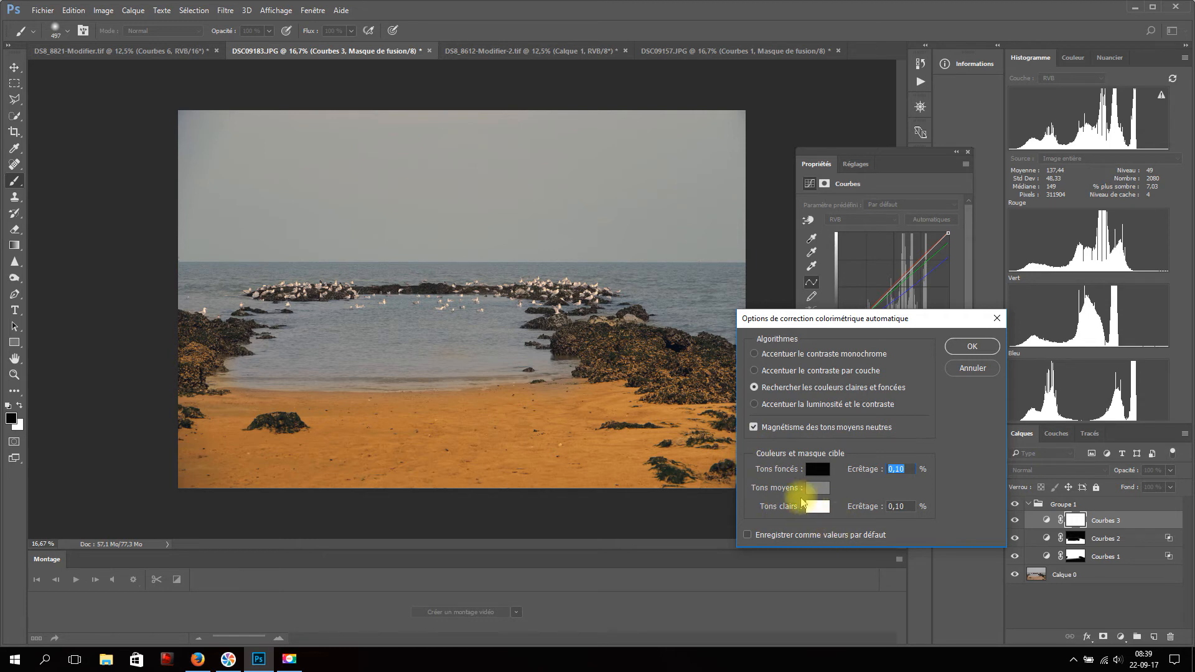
click(817, 508)
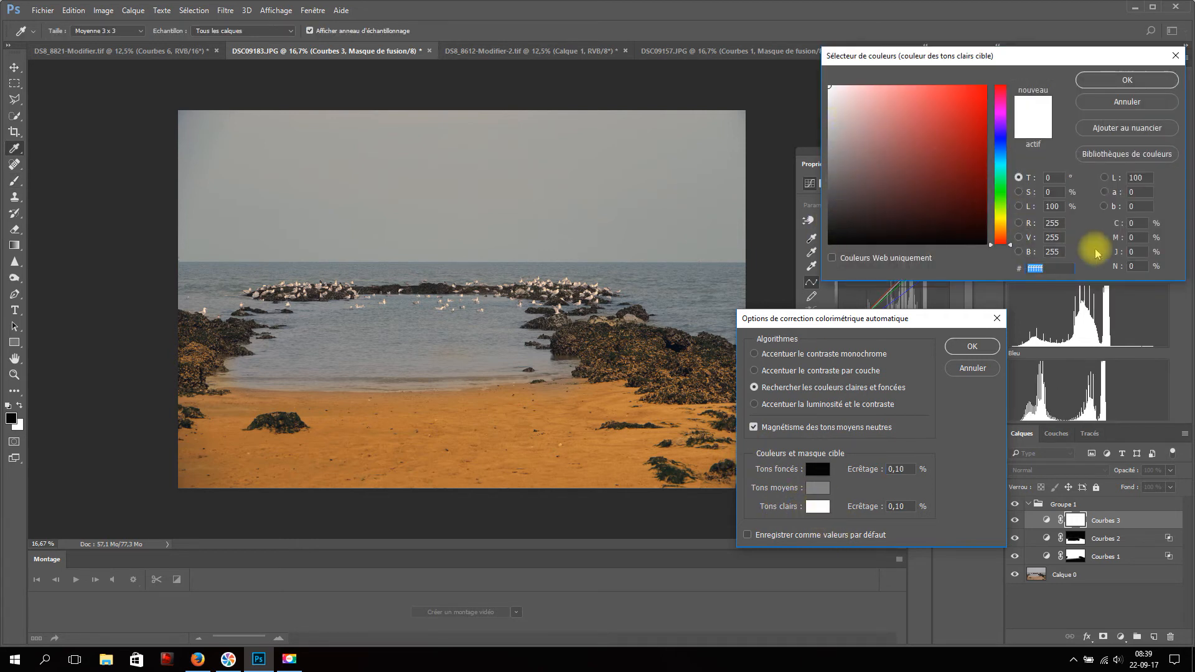
click(830, 92)
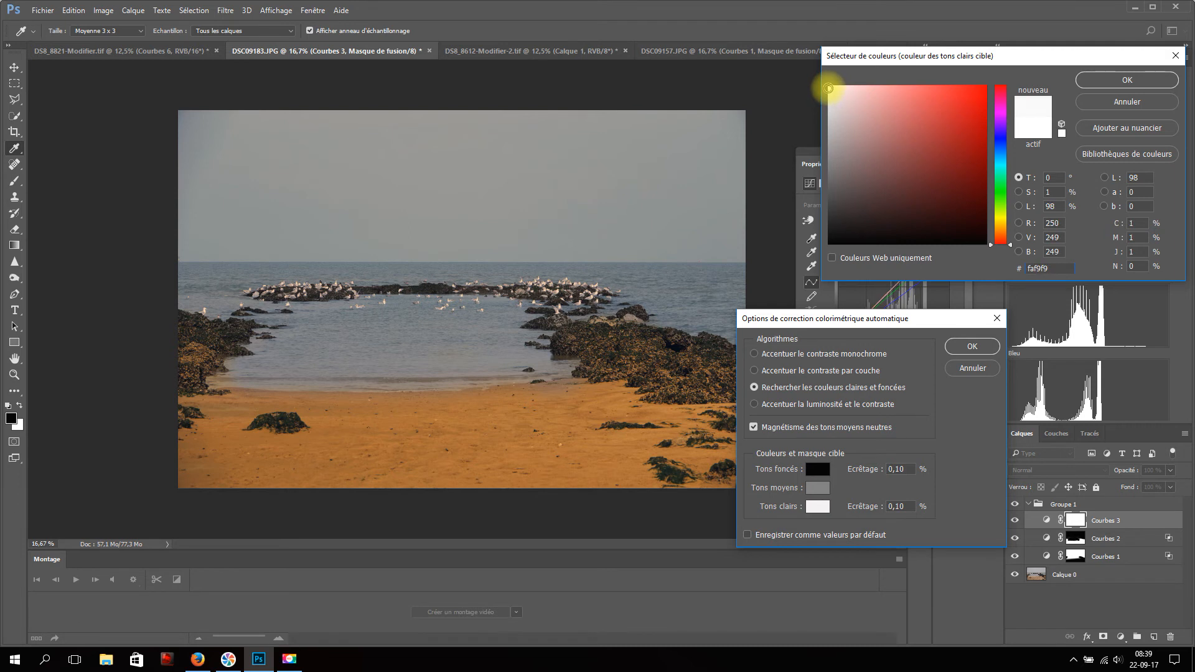
drag(828, 88, 828, 90)
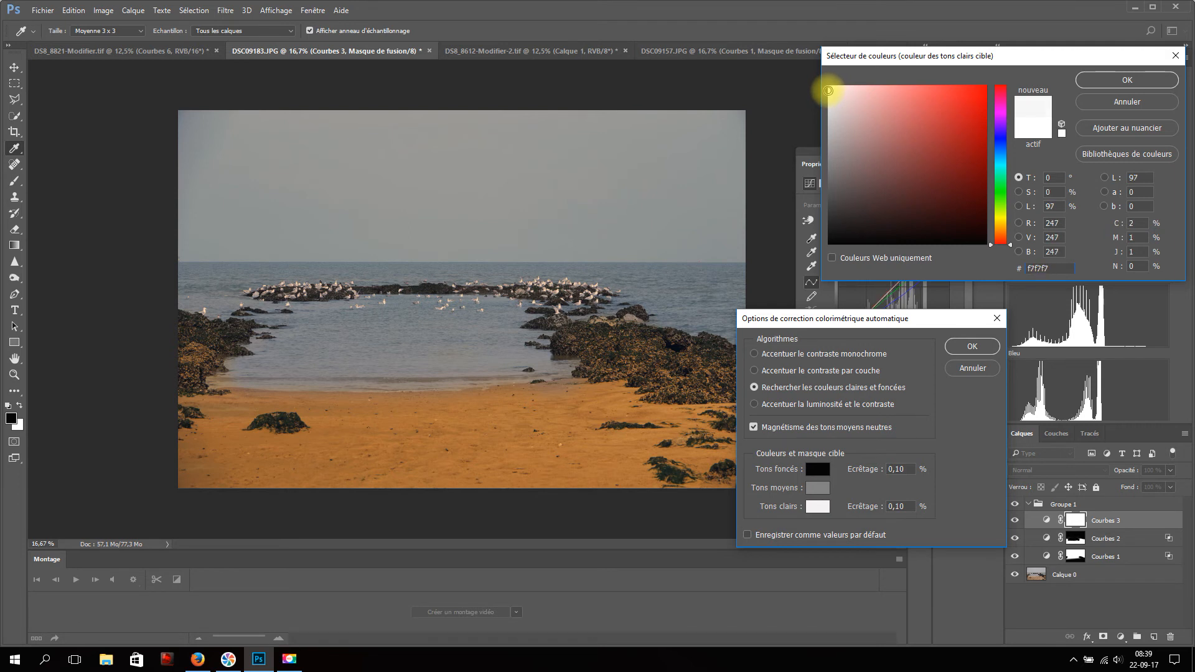